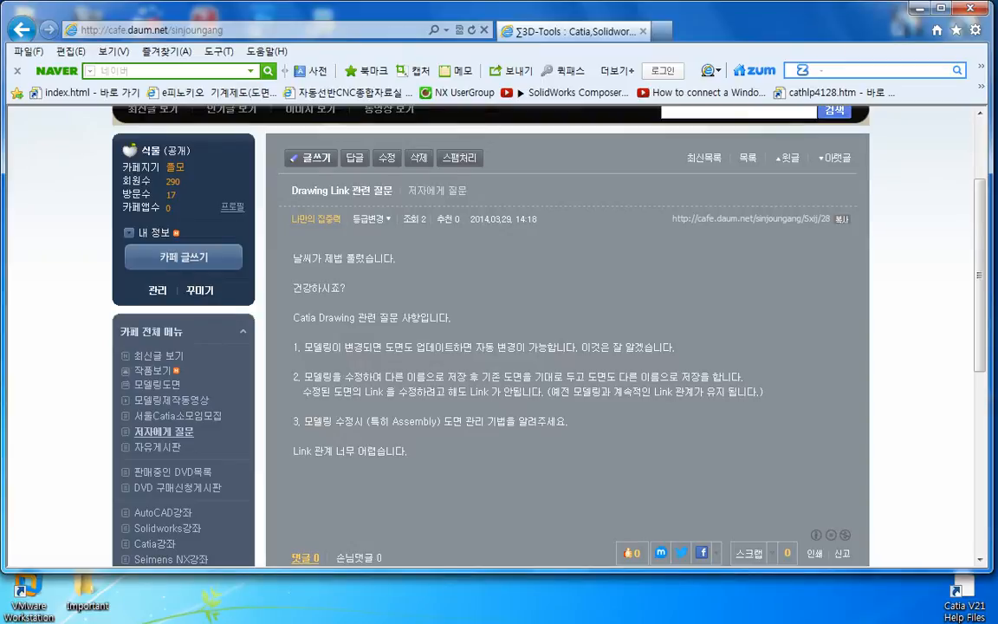
- Minimize the browser and create a new folder named Old on the desktop
click(920, 7)
right_click(455, 242)
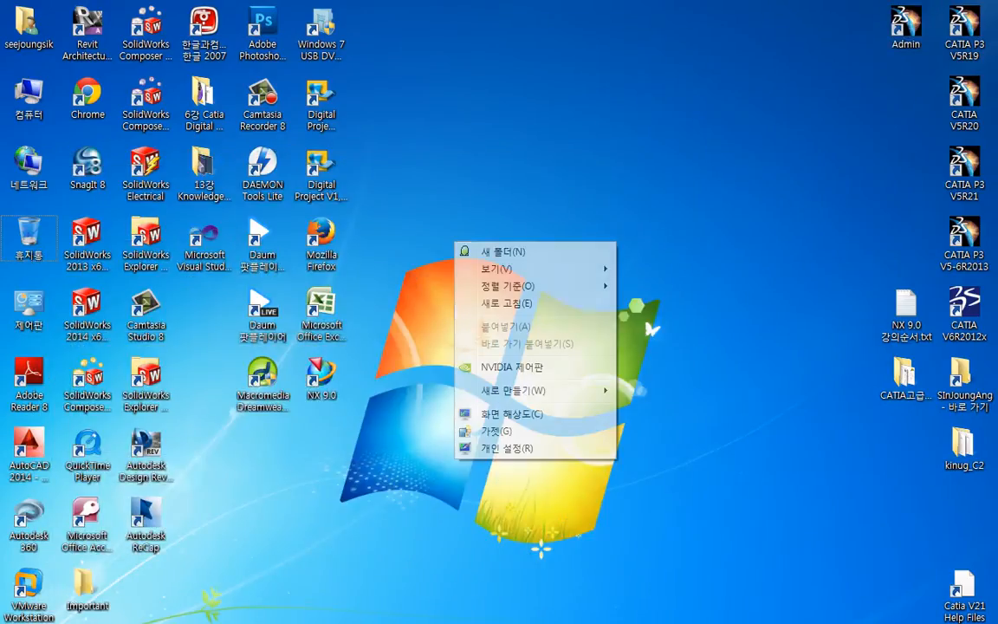
click(503, 252)
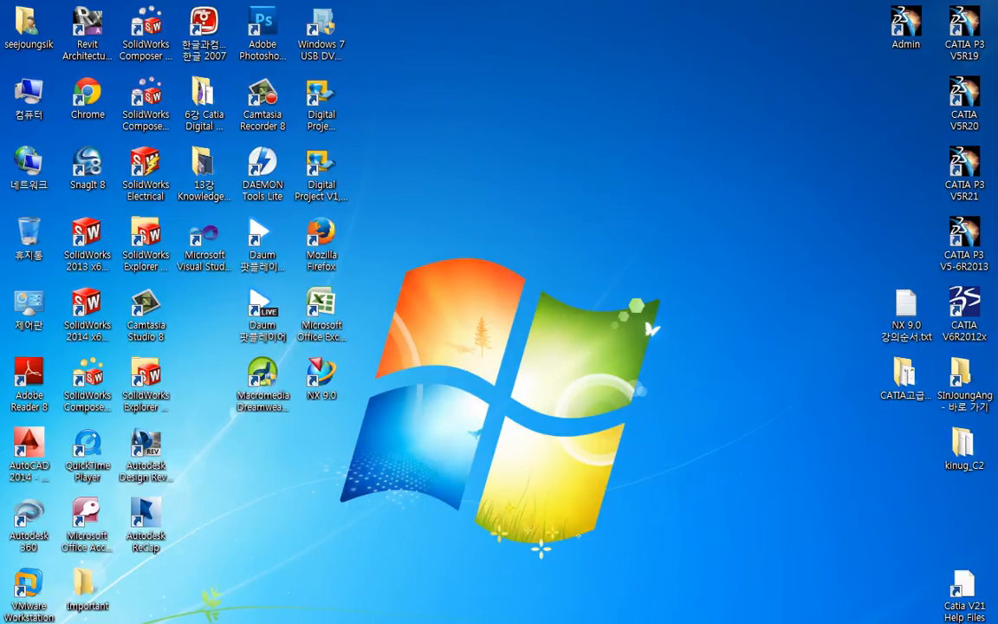
right_click(376, 340)
click(425, 350)
drag(146, 620, 546, 165)
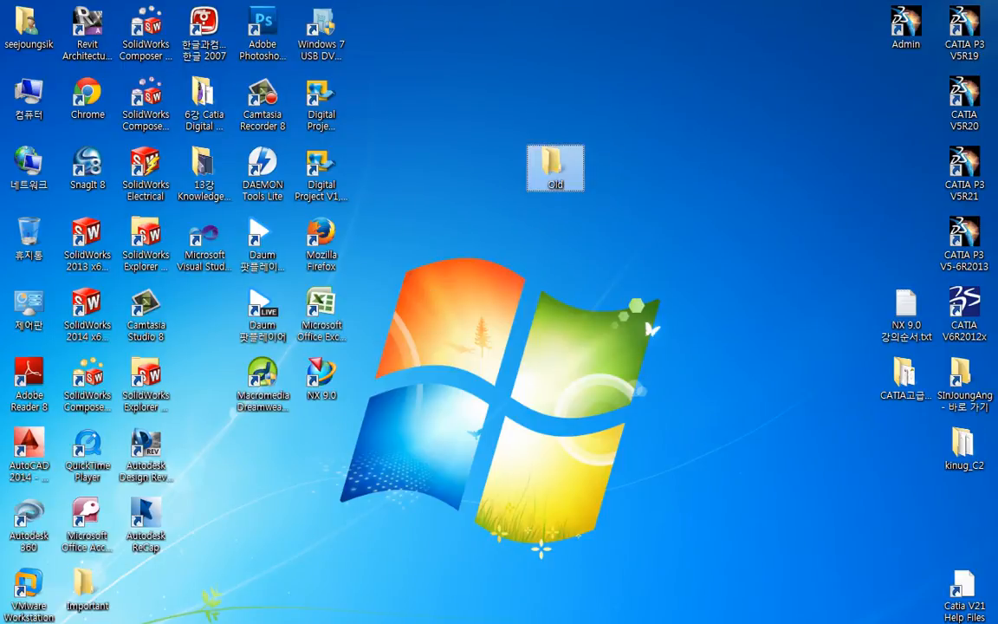
click(598, 216)
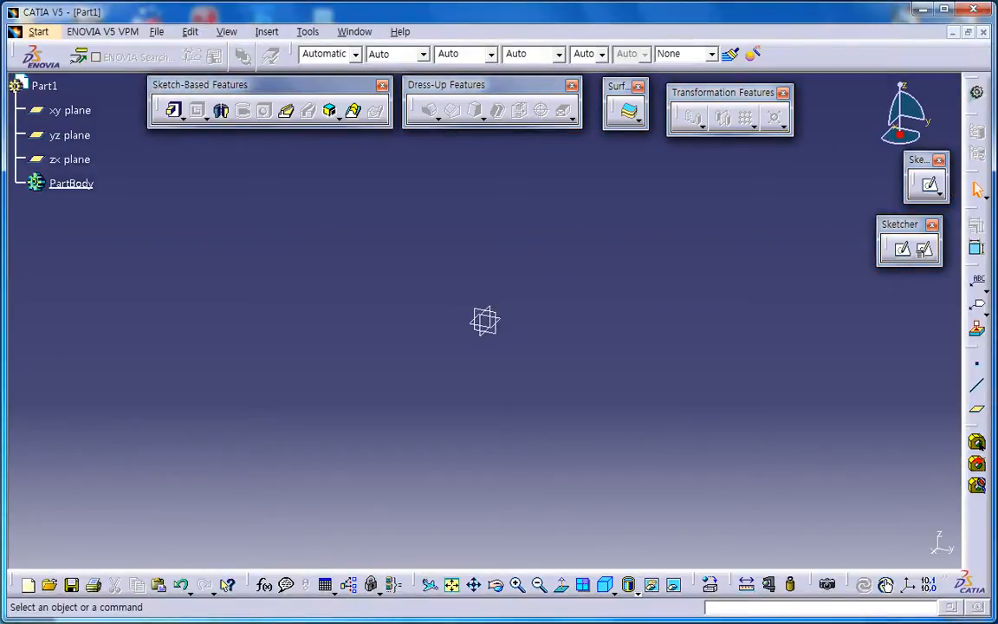
- Start a positioned sketch on the yz plane and draw an origin-centered rectangle about 89 mm wide and 62 mm high
click(925, 249)
click(70, 136)
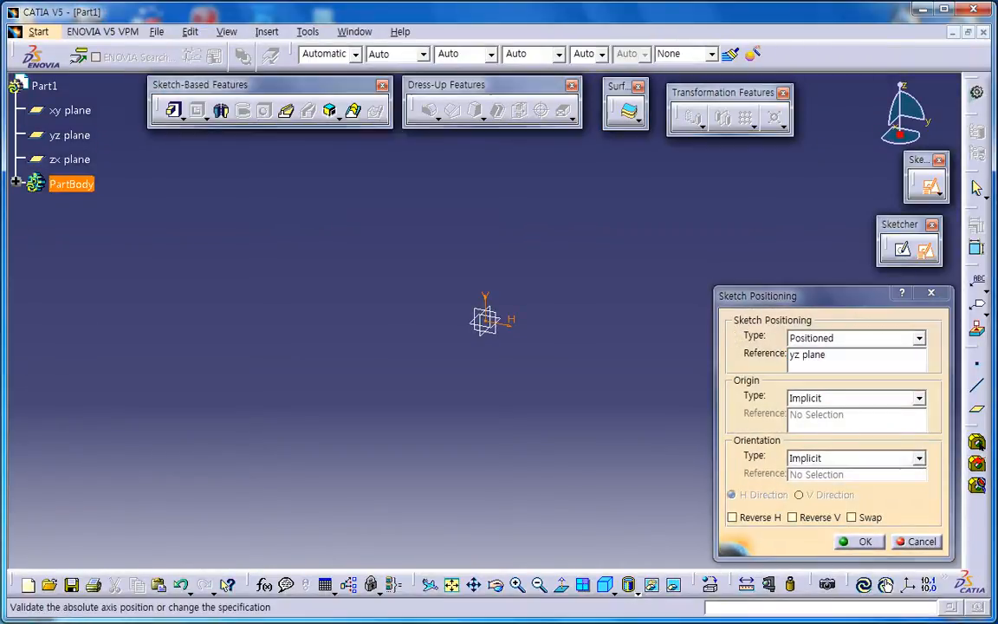
click(858, 542)
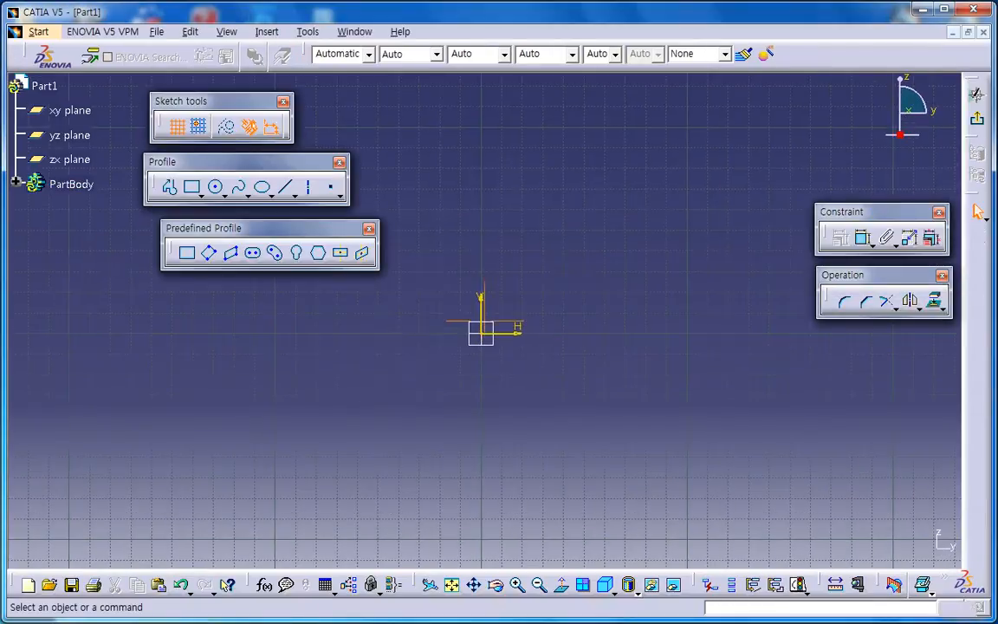
click(192, 187)
click(481, 333)
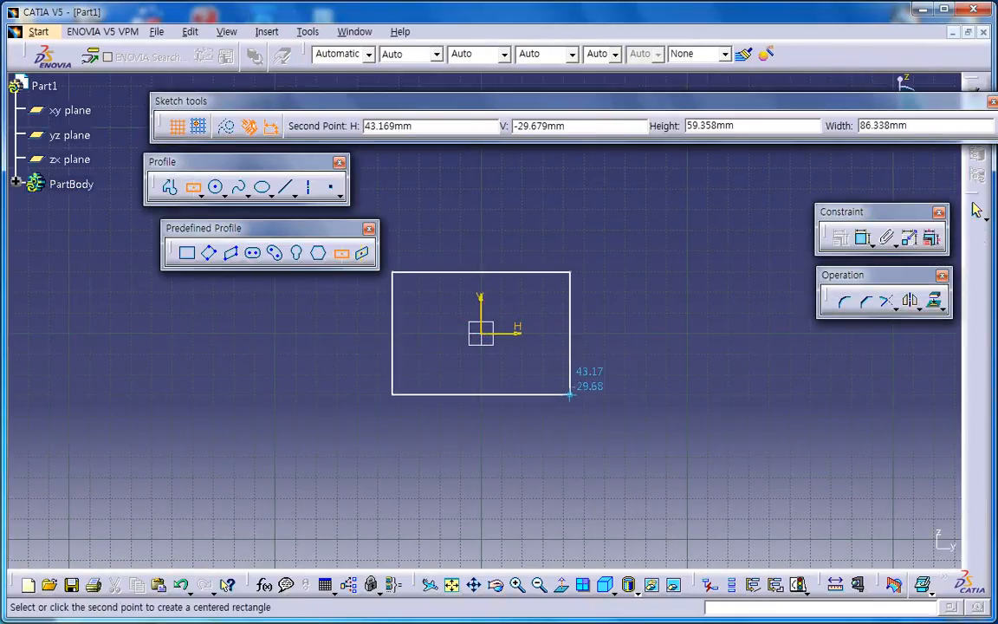
click(572, 397)
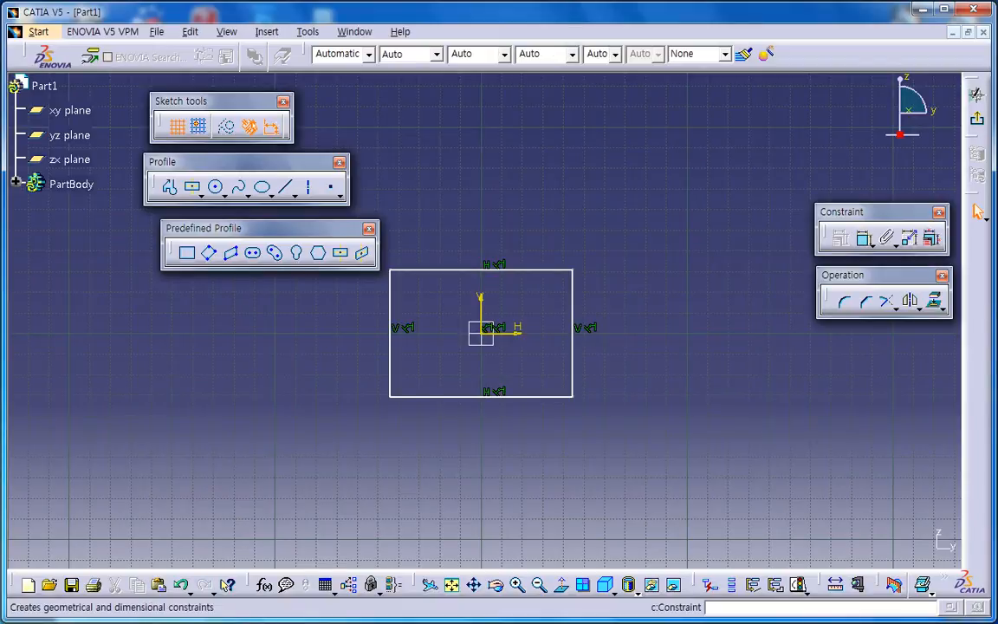
- Dimension the rectangle's width along its lower edge and set it to 100 mm
click(862, 238)
click(515, 397)
click(515, 423)
double_click(515, 424)
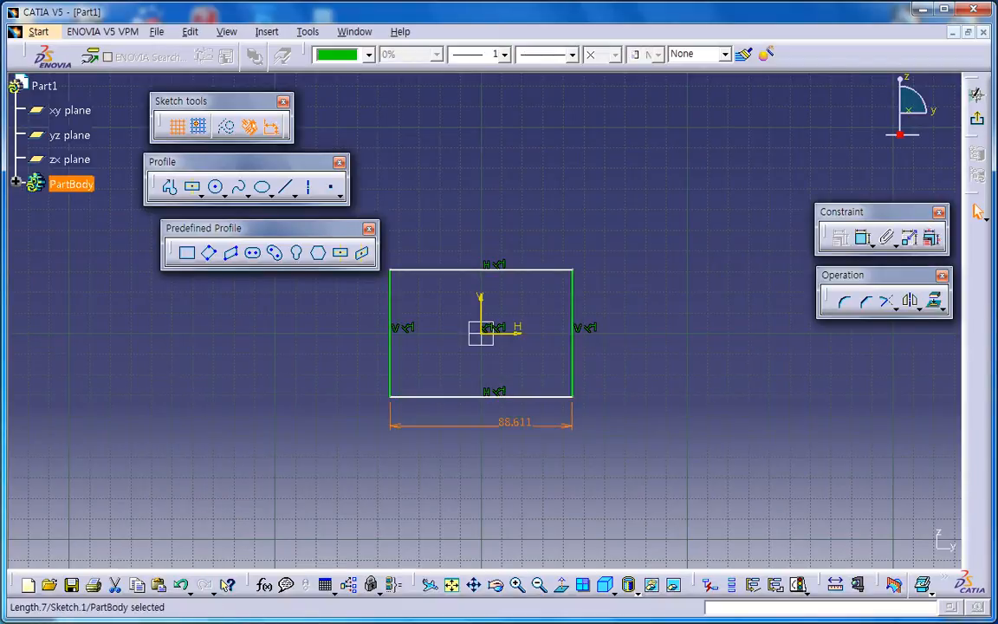
text(100mm)
key(Return)
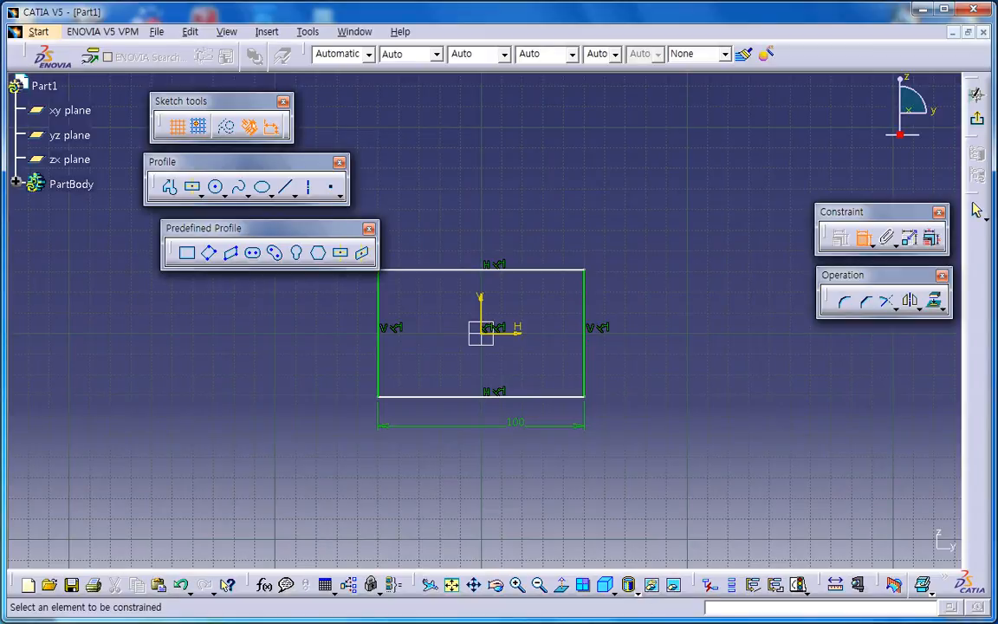
- Dimension the rectangle's height and set it to 80 mm
click(584, 335)
click(629, 335)
double_click(629, 334)
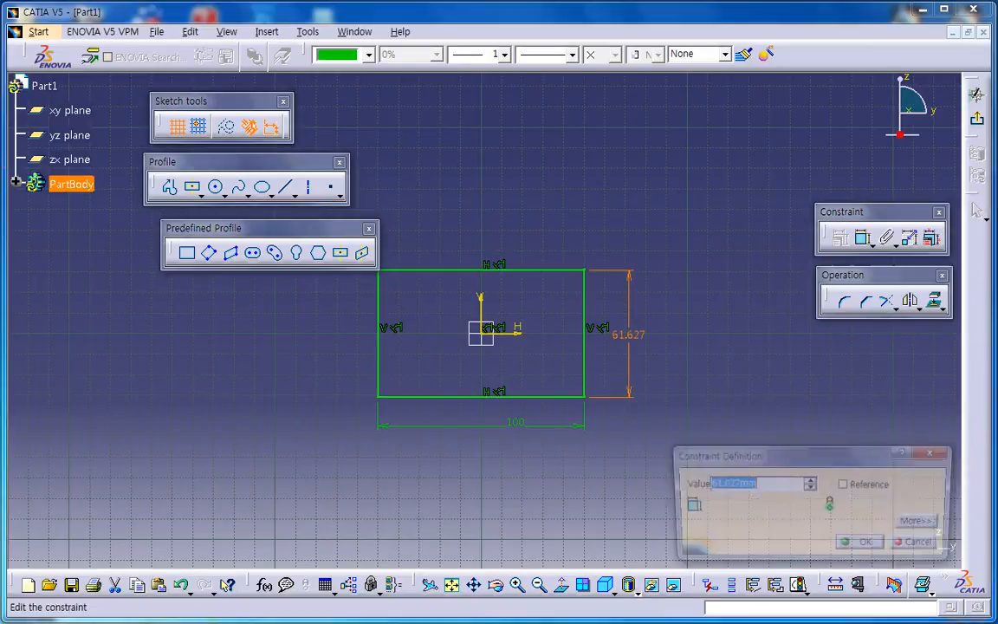
text(80mm)
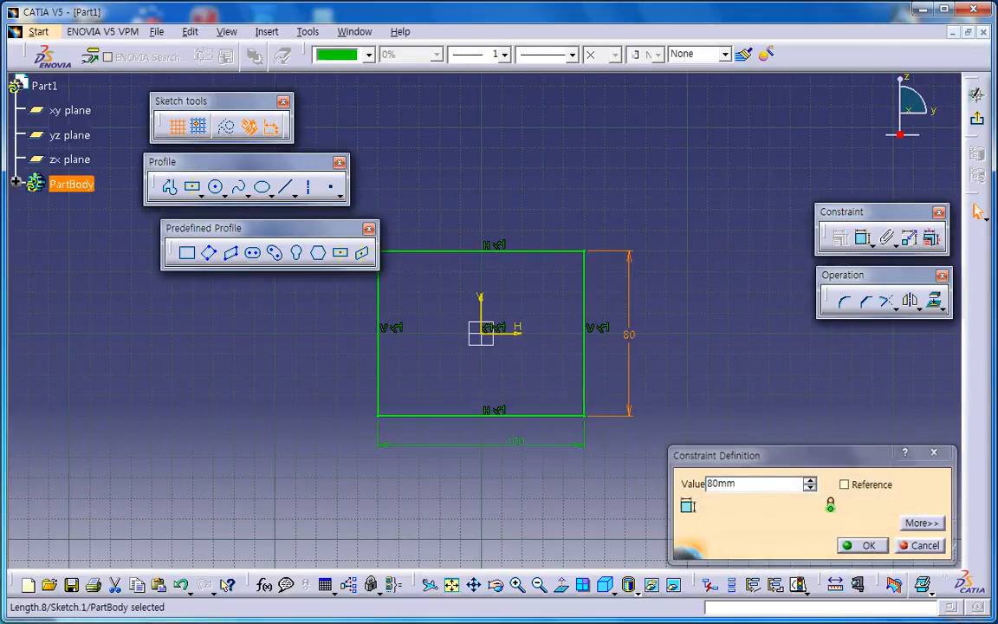
key(Return)
- Draw two circles inside the rectangle near its upper corners, the one on the positive H side about 13 mm in diameter
middle_drag(408, 299, 473, 279)
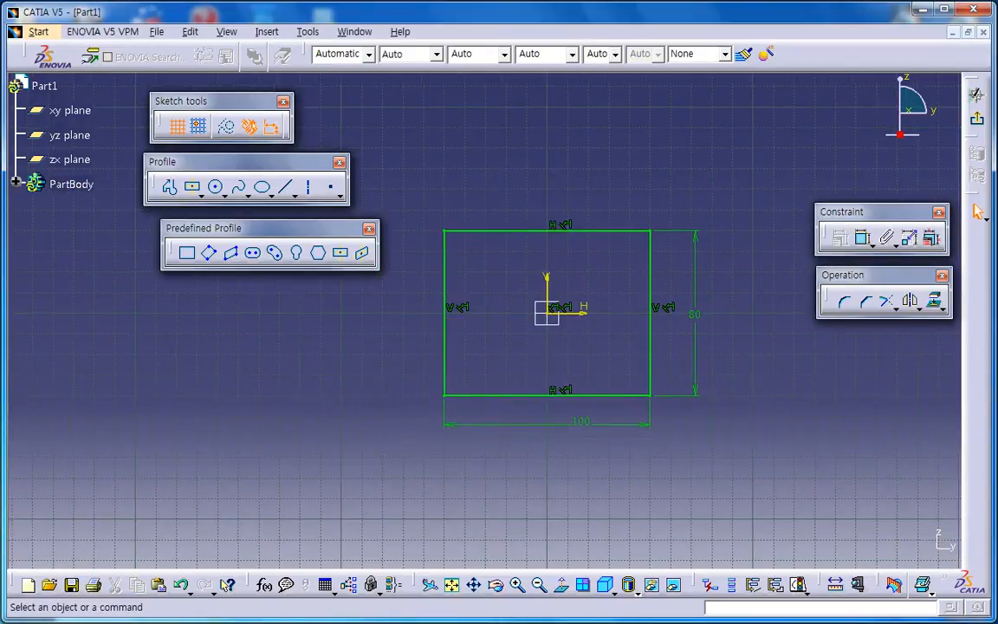
click(216, 188)
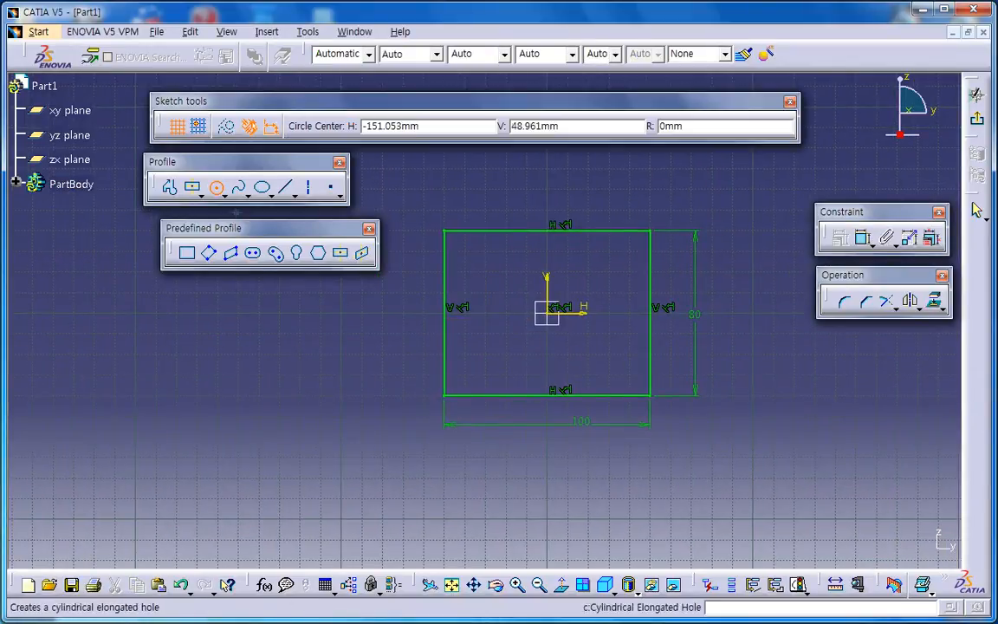
click(474, 264)
click(484, 256)
click(216, 187)
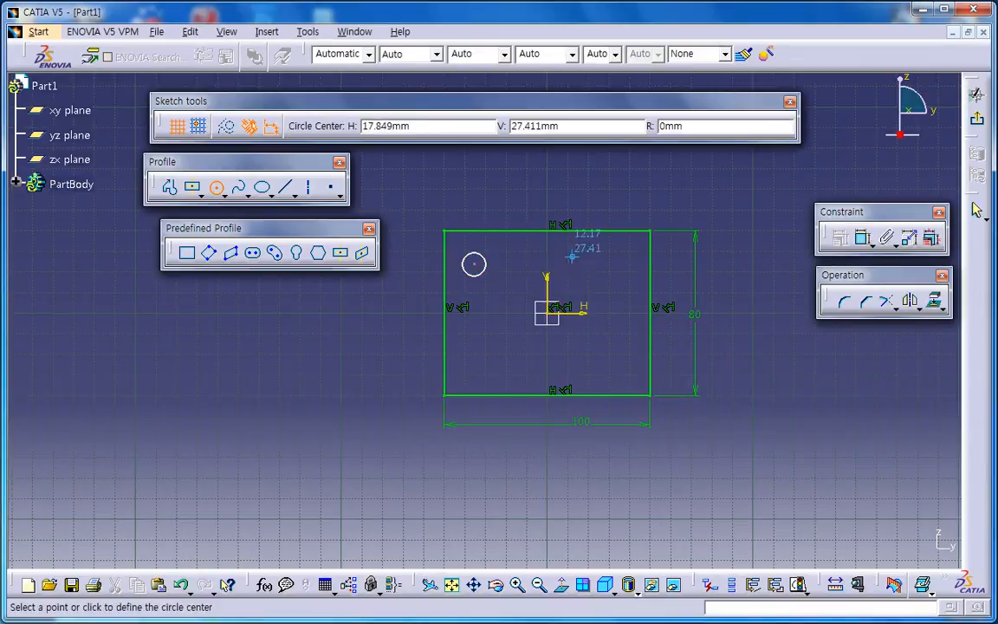
click(622, 264)
click(632, 257)
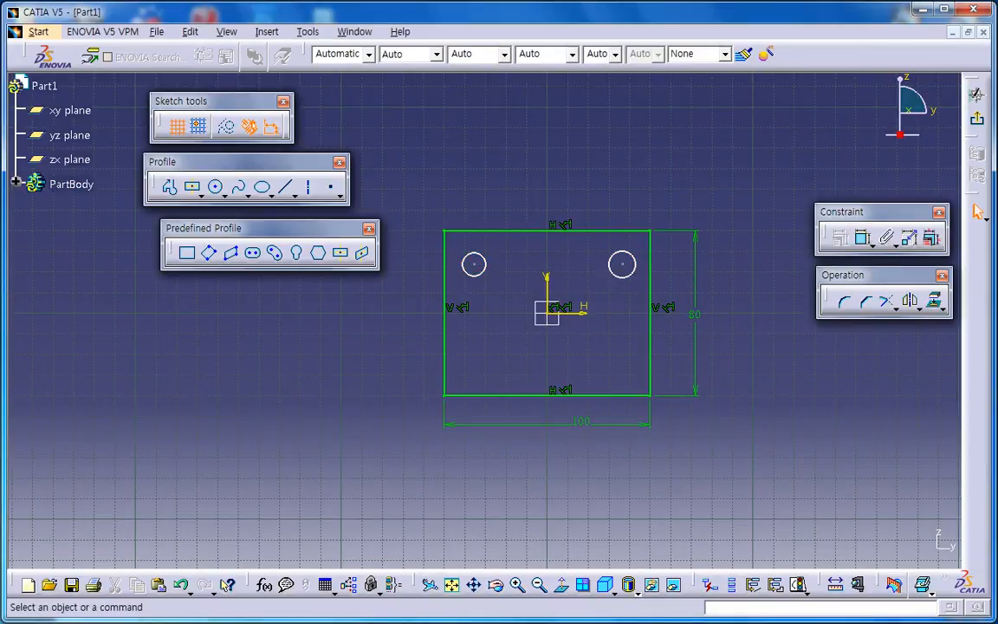
- Dimension the upper-right circle's diameter and its center distances from the horizontal and vertical axes
click(864, 238)
mouse_move(615, 354)
middle_down()
mouse_move(607, 381)
mouse_move(606, 360)
middle_up()
click(572, 343)
click(631, 288)
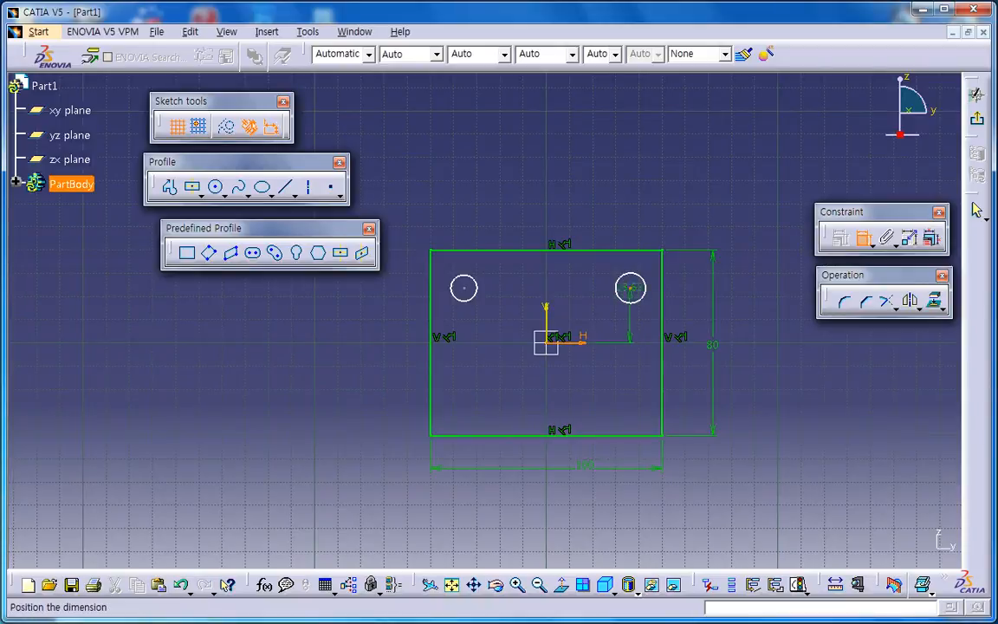
click(601, 309)
click(546, 314)
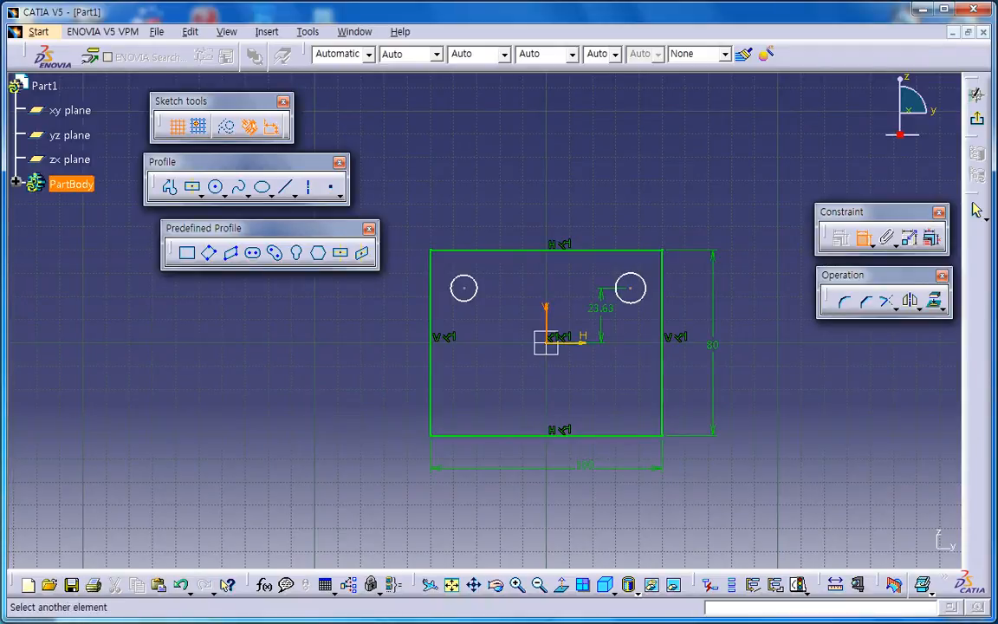
click(631, 288)
click(593, 213)
click(640, 277)
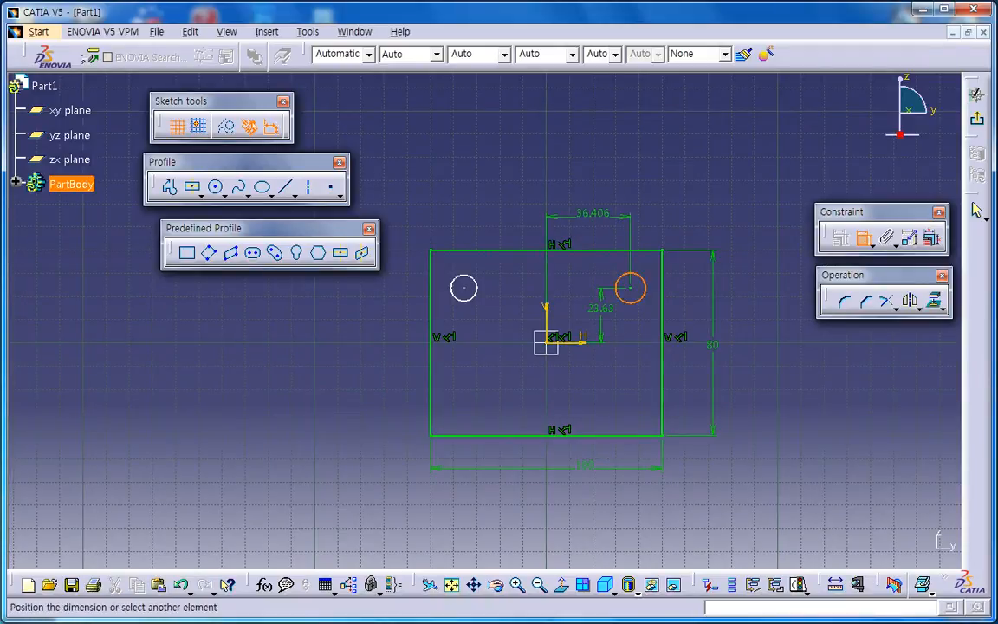
click(662, 213)
click(864, 237)
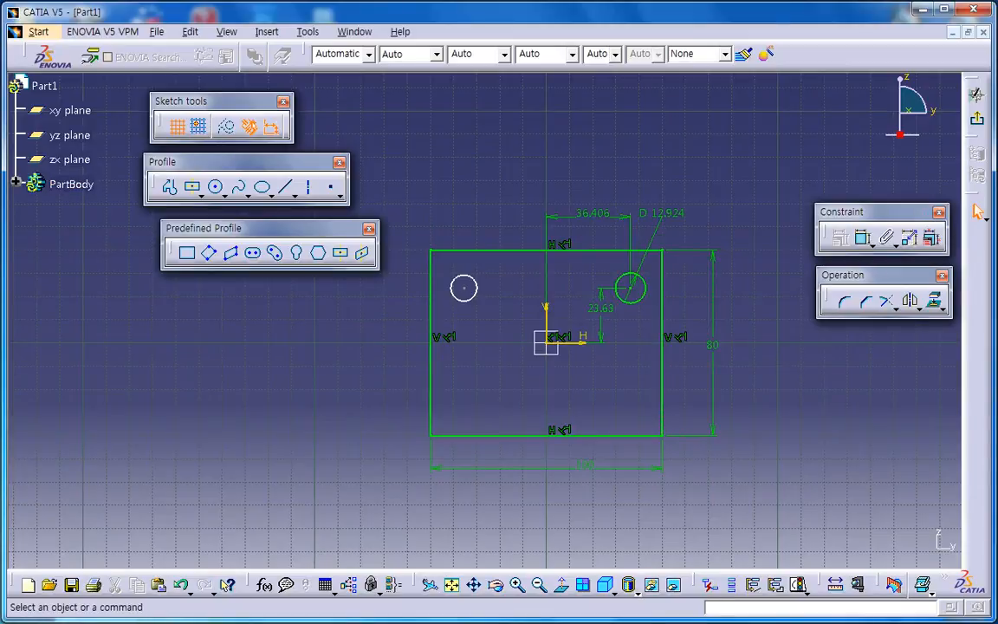
- Set the circle's center 20 mm above the horizontal axis and 30 mm from the vertical axis, with a 10 mm diameter
double_click(602, 307)
text(20mm)
key(Return)
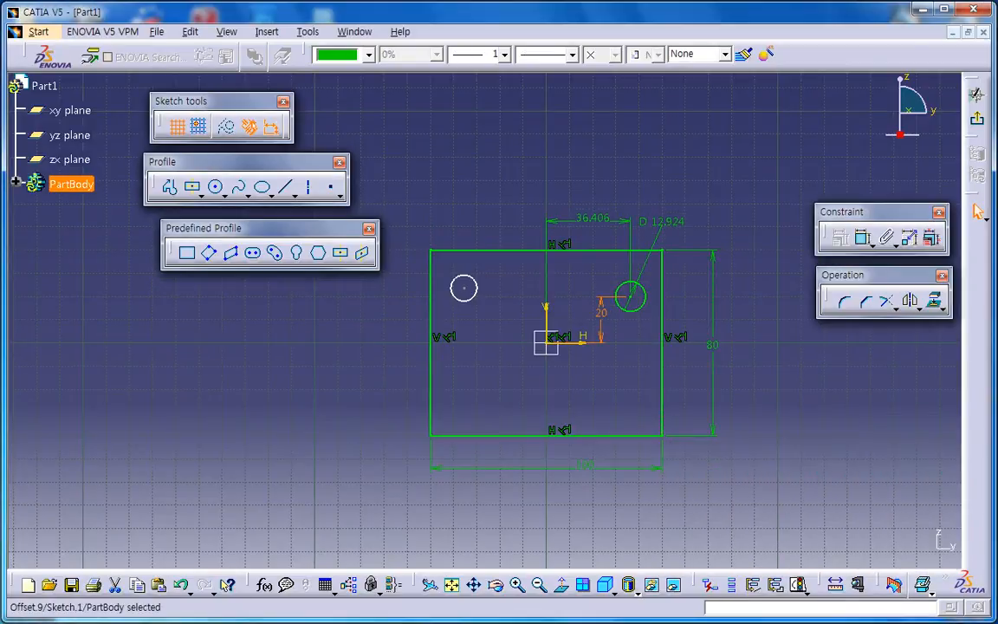
double_click(593, 217)
text(30)
key(Return)
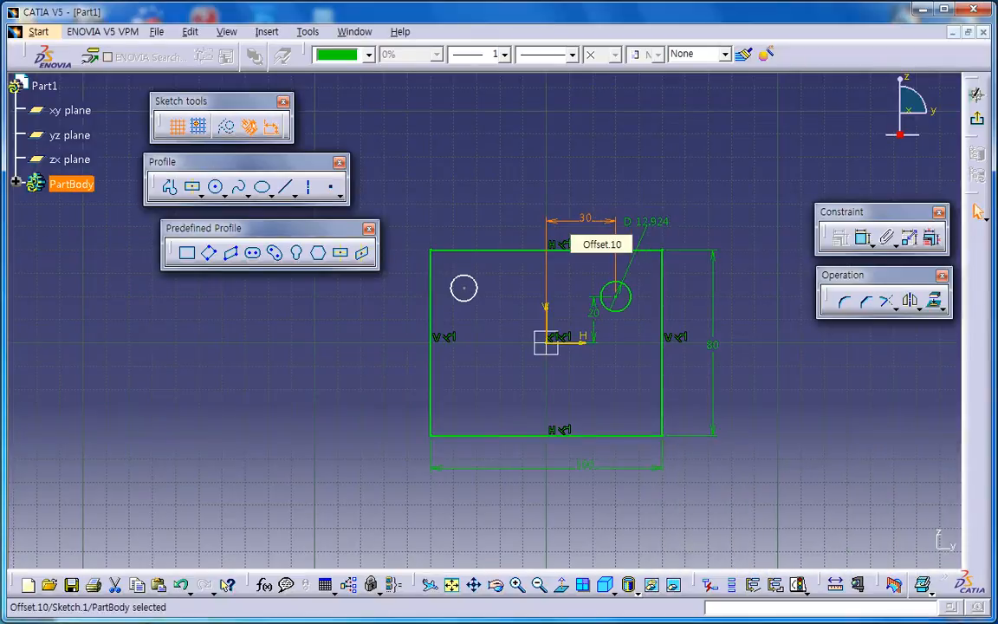
double_click(647, 221)
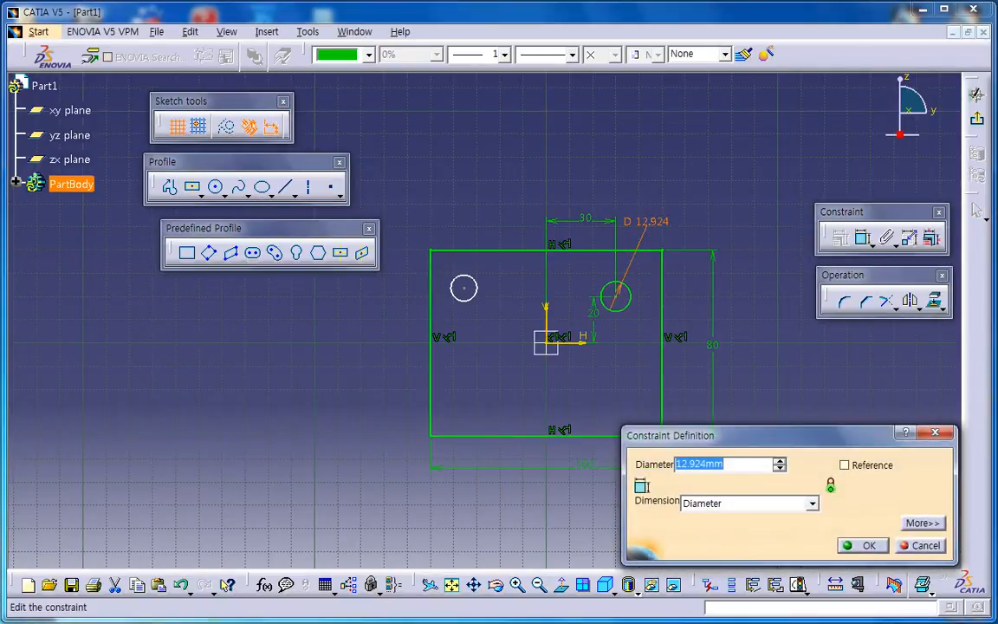
text(10)
key(Return)
click(538, 277)
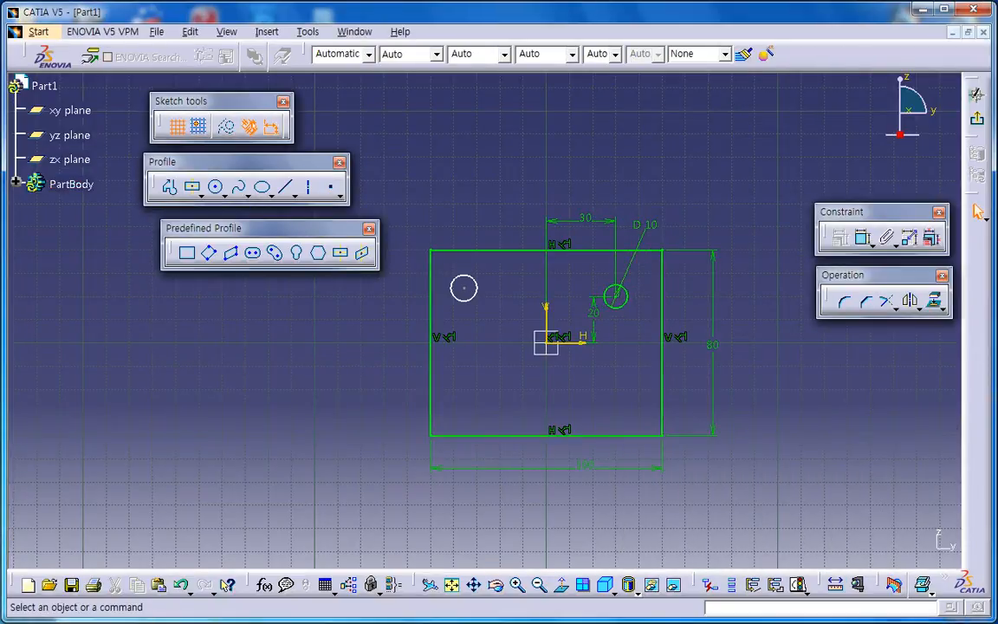
- Delete the undimensioned upper-left circle and mirror the 10 mm circle about the vertical axis
click(468, 299)
key(Delete)
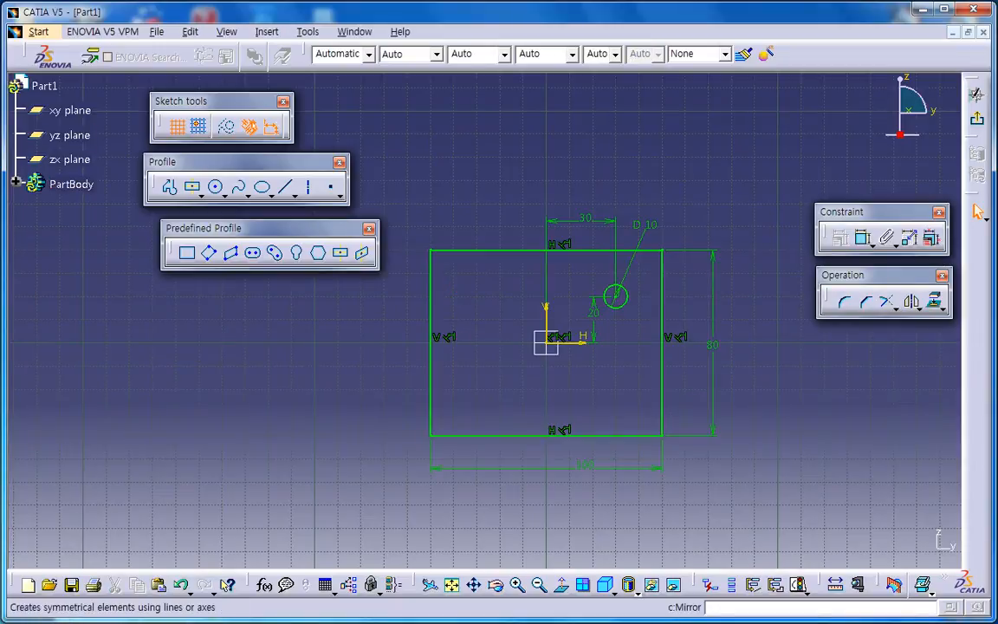
click(910, 301)
click(626, 301)
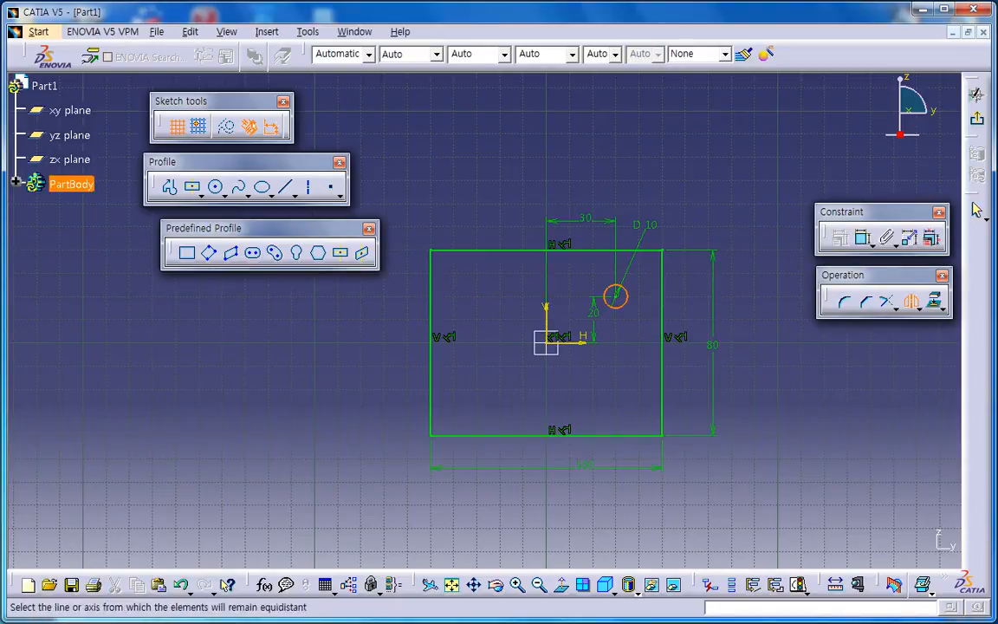
click(546, 318)
- Mirror both upper circles about the horizontal axis to complete the four-hole pattern
drag(468, 293, 639, 324)
click(911, 301)
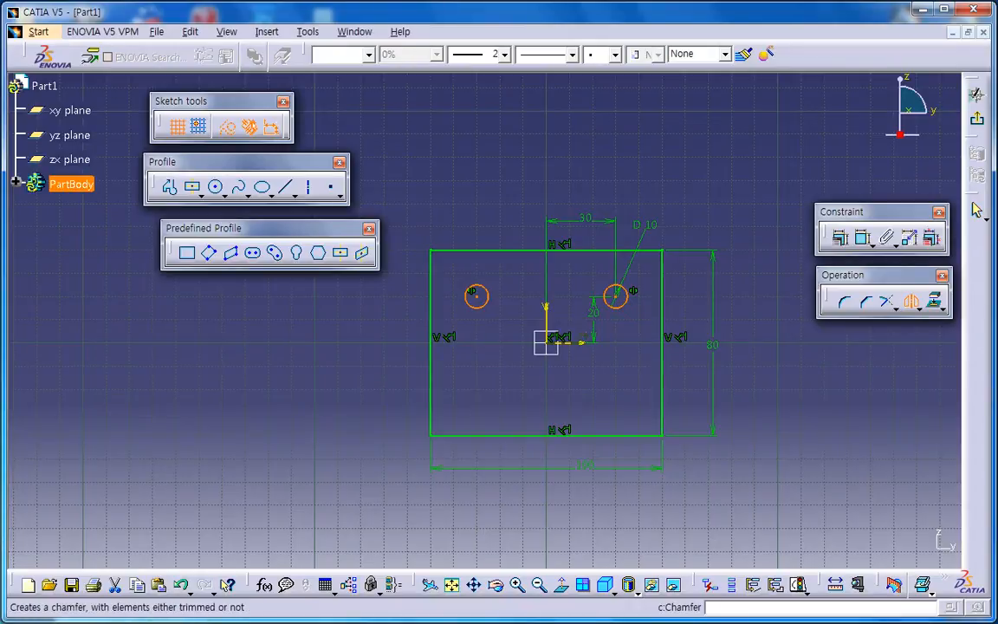
click(574, 344)
- Exit the sketch and pad the profile 20 mm
click(978, 118)
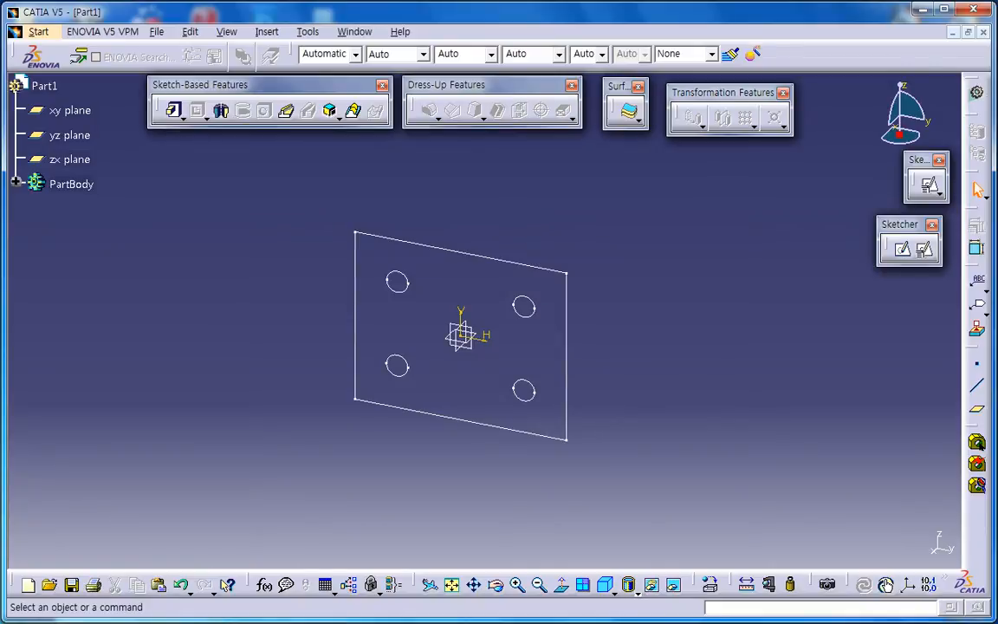
click(173, 110)
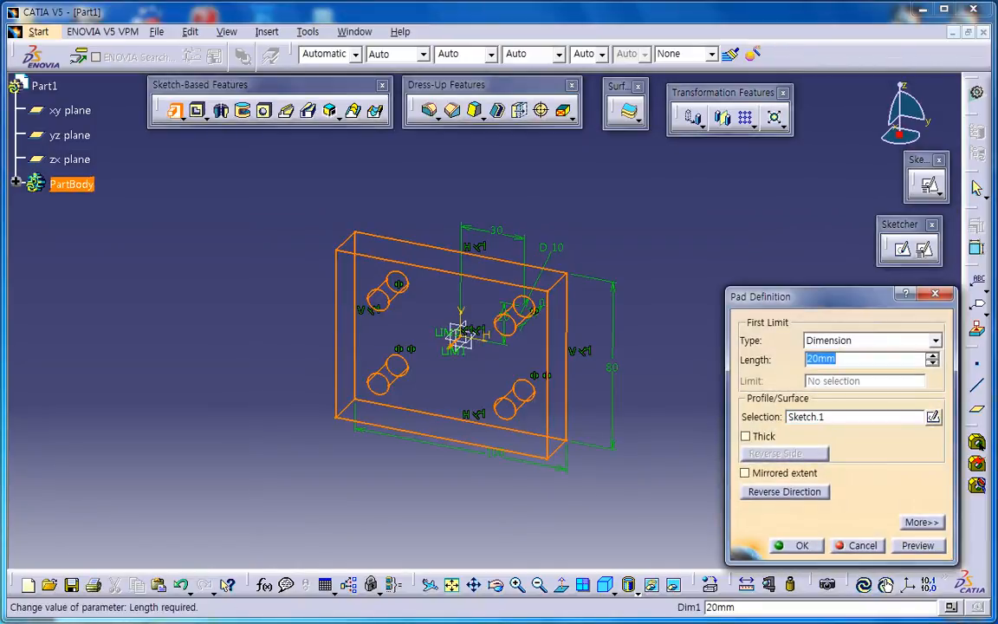
key(Return)
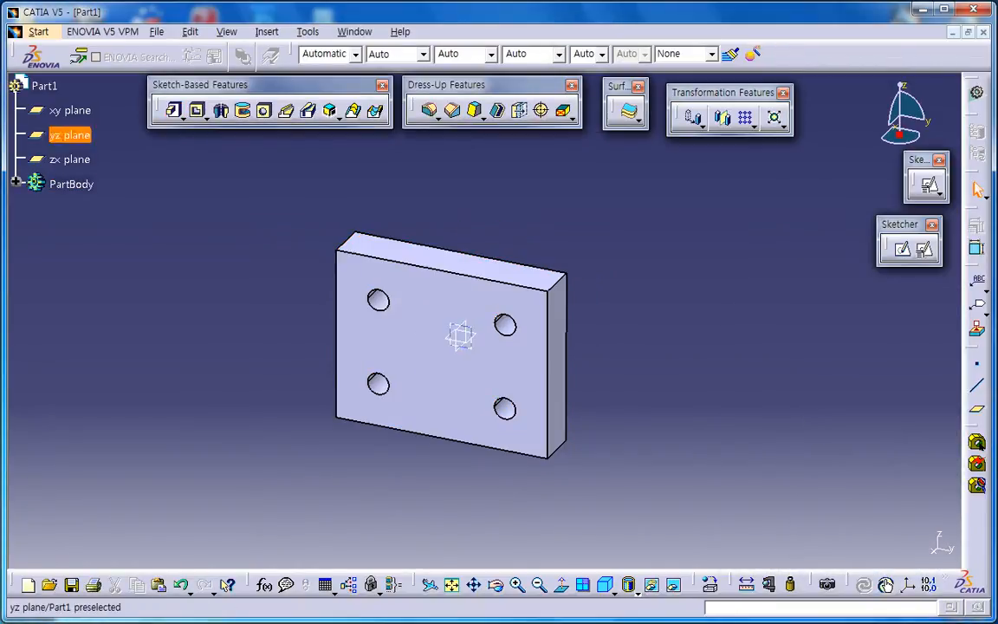
- Change the part number of Part1 to Old_Part in its product properties
right_click(45, 86)
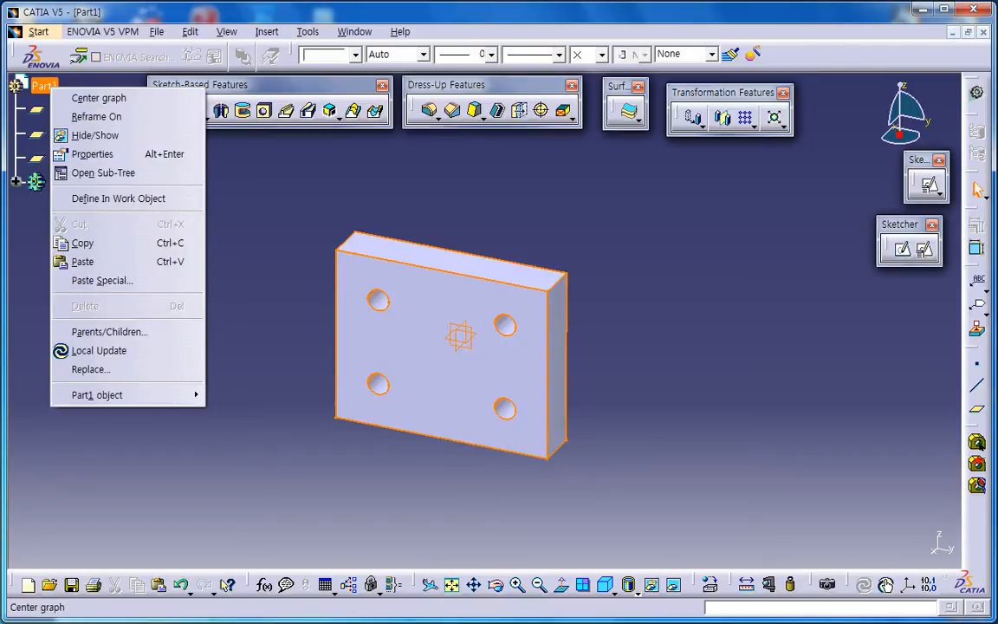
key(Escape)
right_click(45, 86)
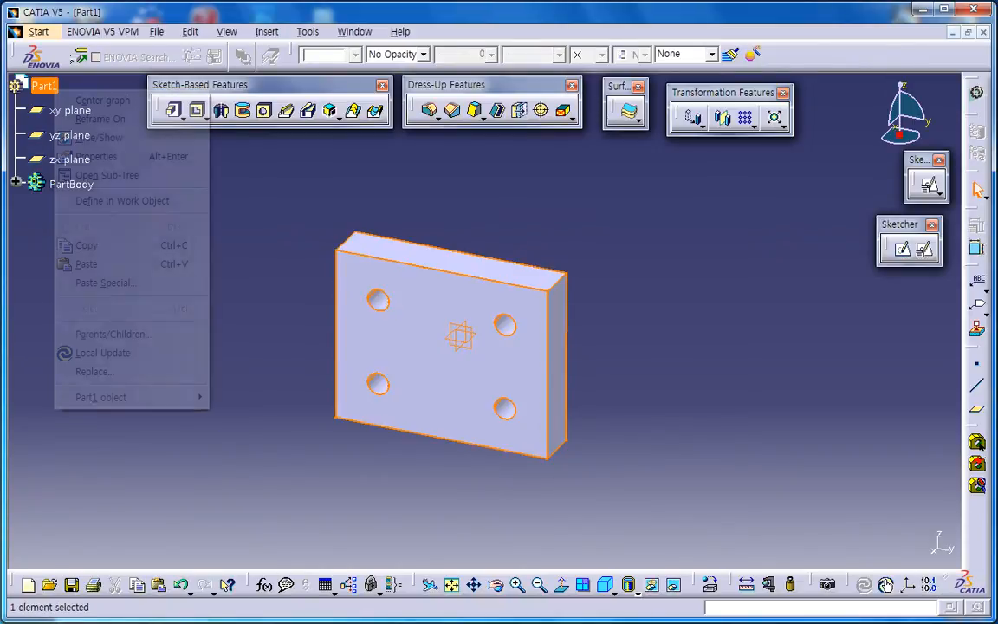
click(96, 154)
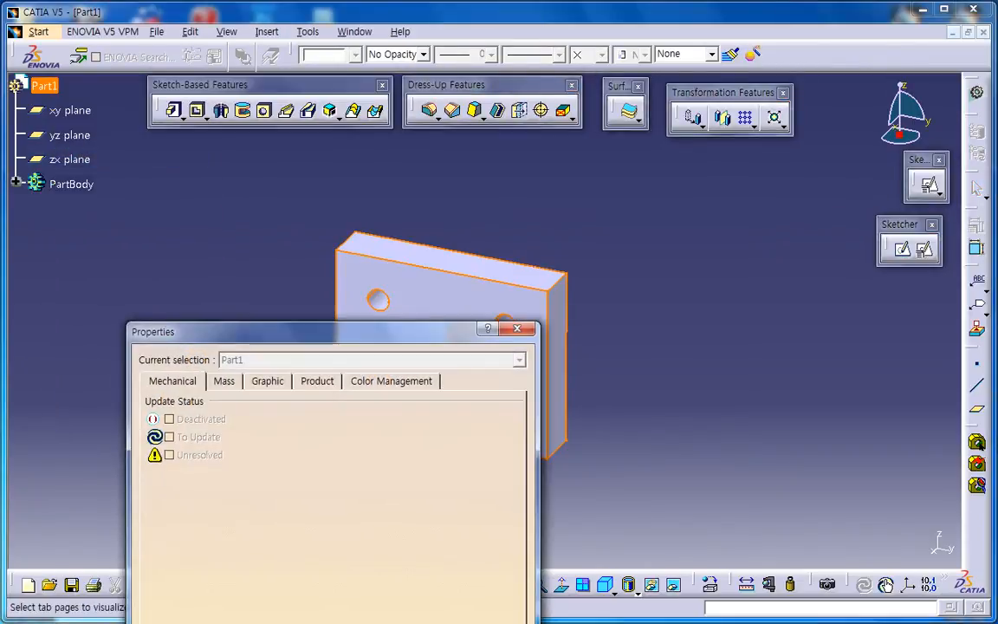
drag(260, 330, 596, 108)
click(652, 156)
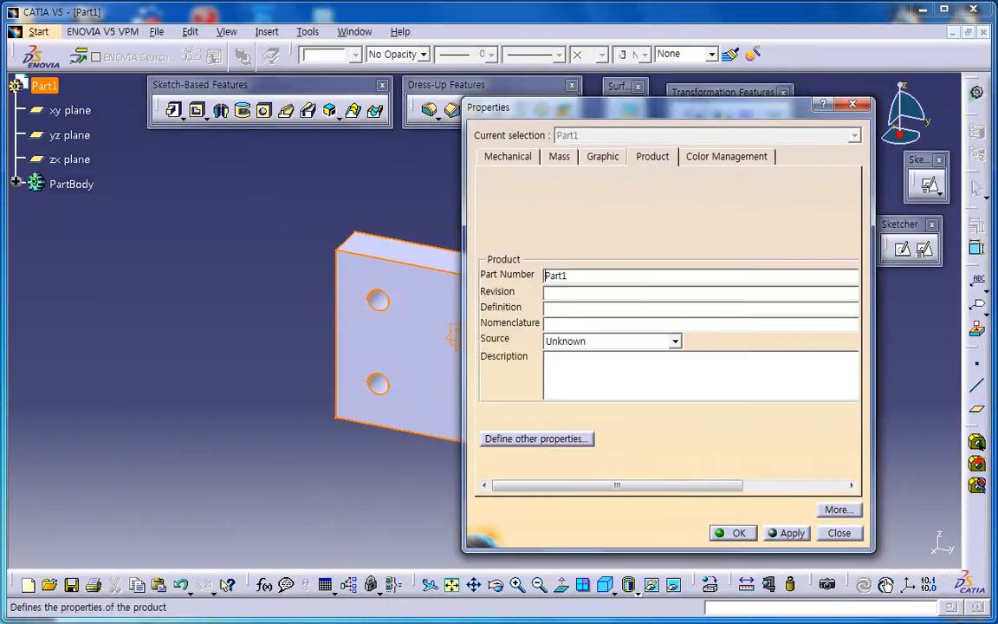
double_click(554, 275)
text(Old)
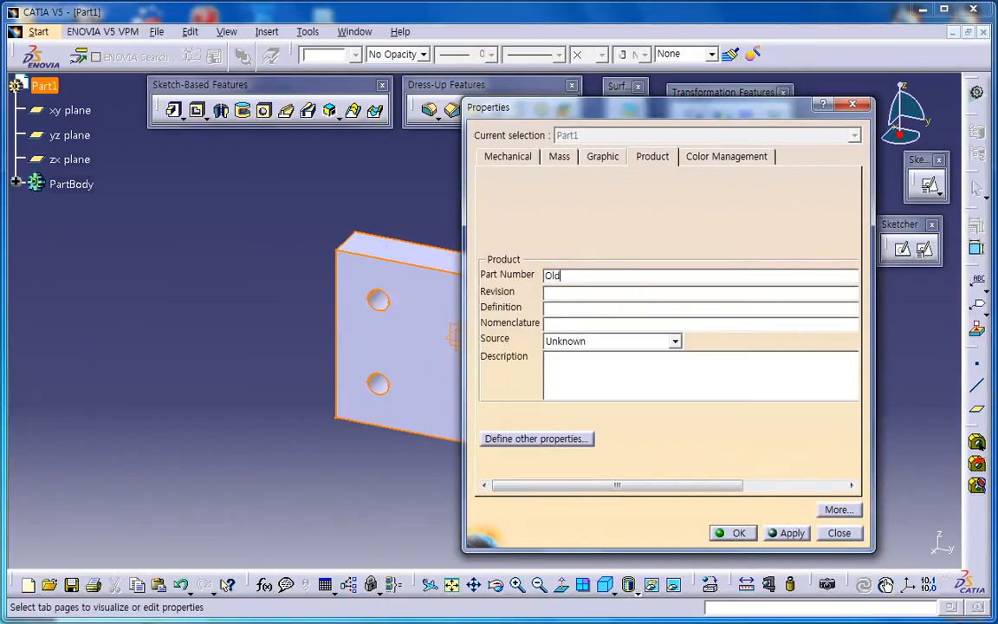
text(_Part)
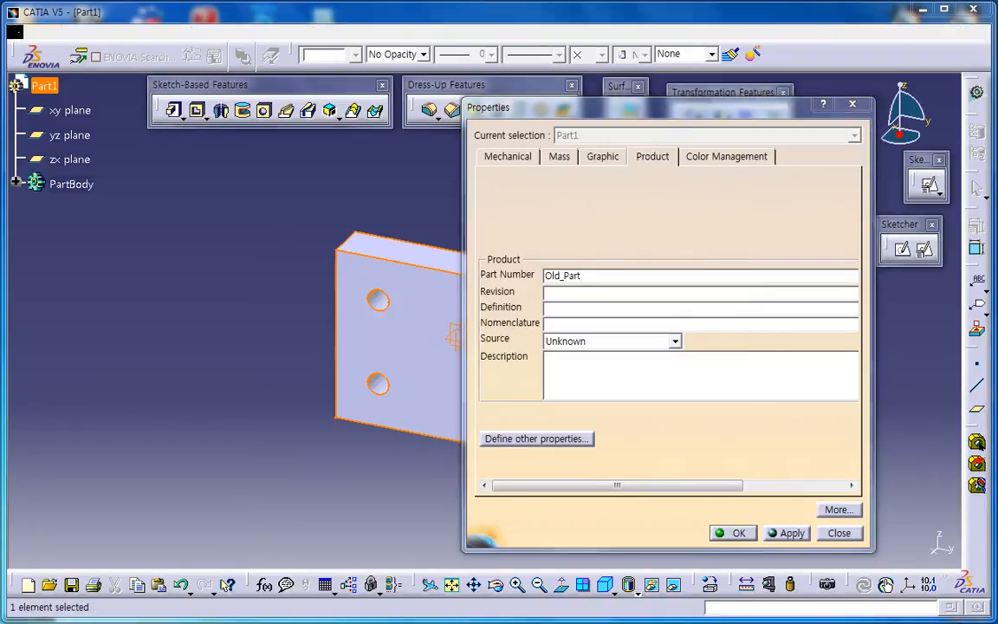
key(Return)
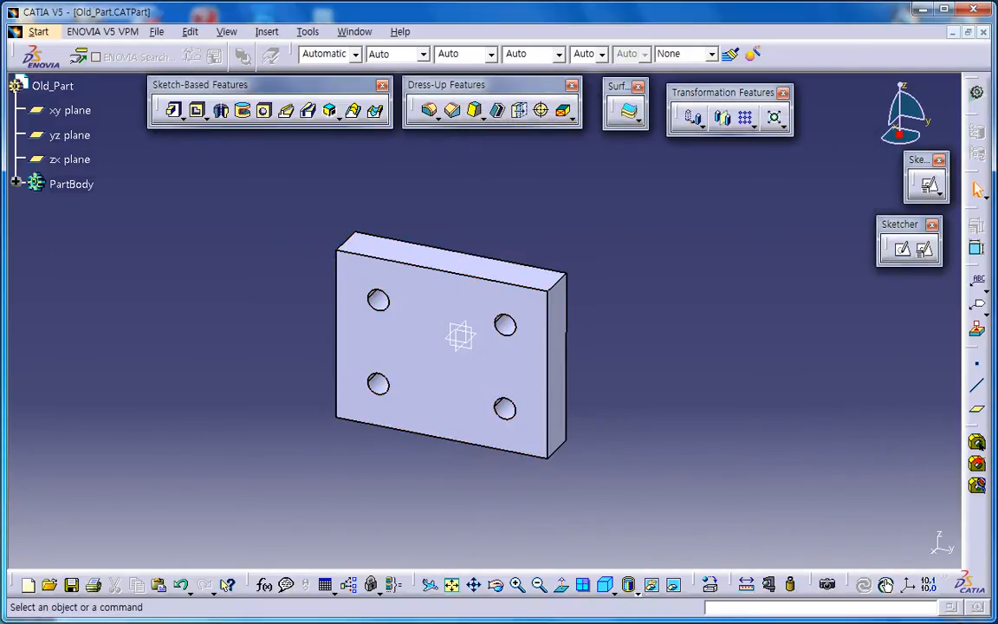
- Save the part as Old_Part.CATPart in the Old folder on the desktop
click(156, 31)
click(174, 129)
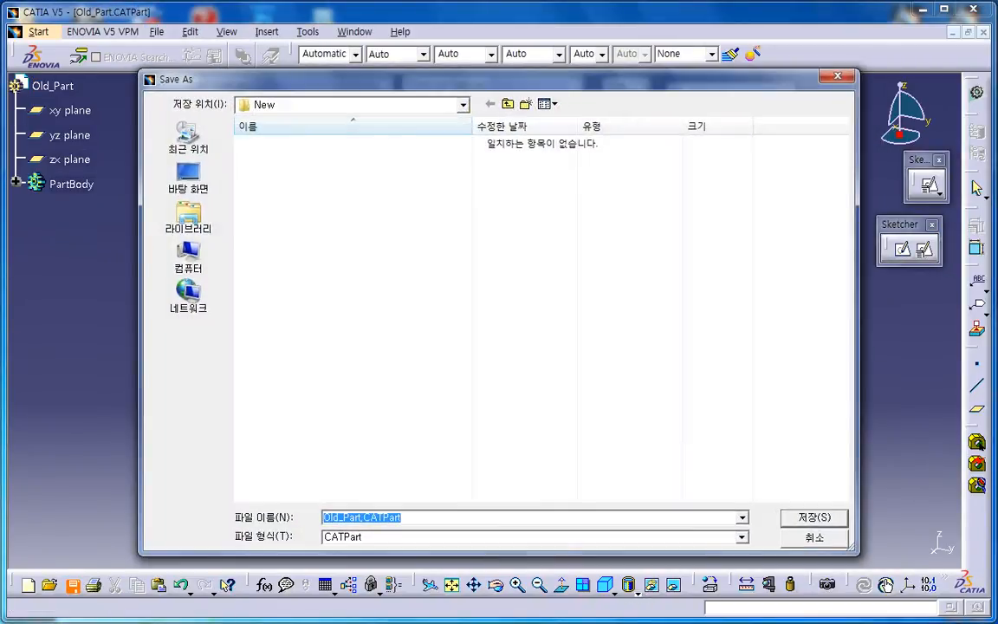
click(188, 177)
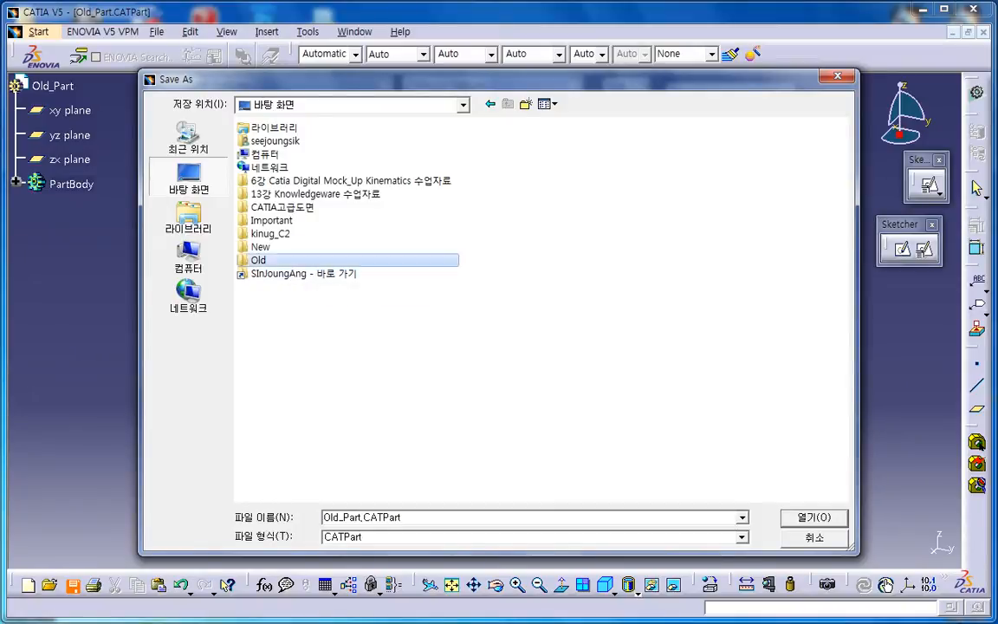
double_click(259, 260)
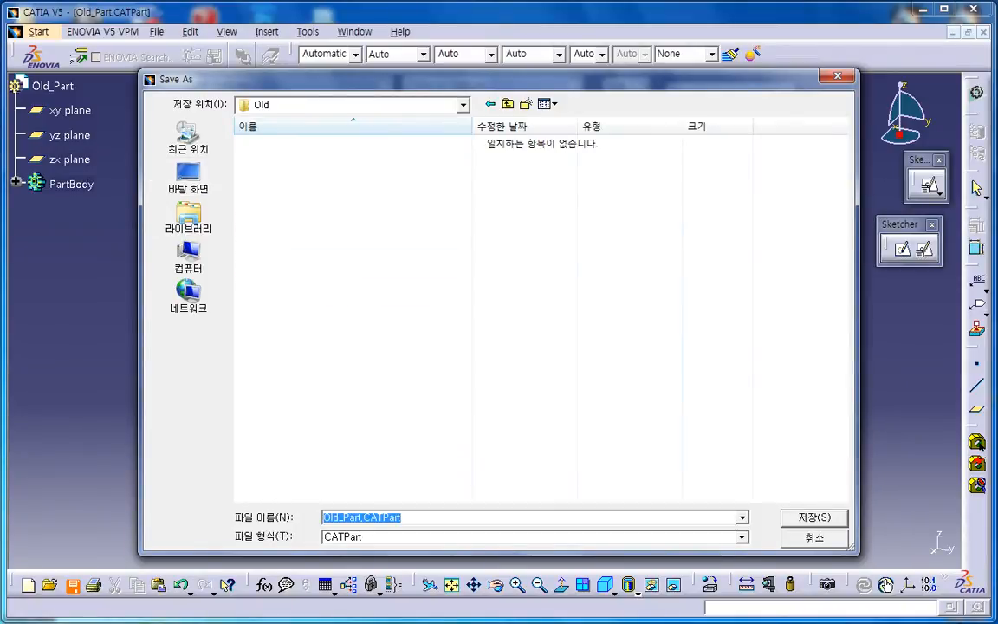
key(Return)
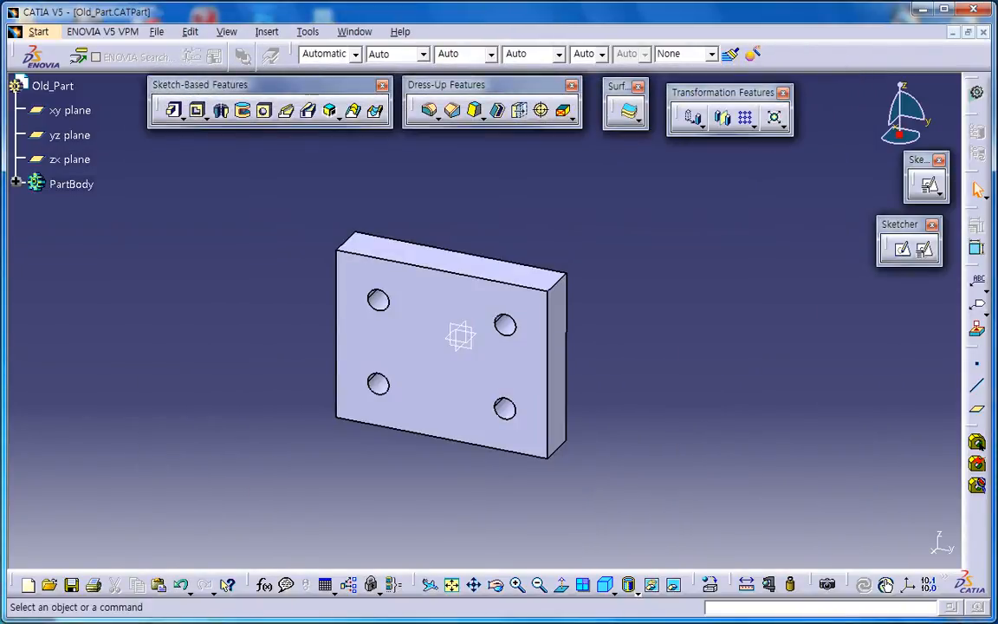
- Create a new drawing with the ISO standard and an A4 ISO landscape sheet
click(156, 32)
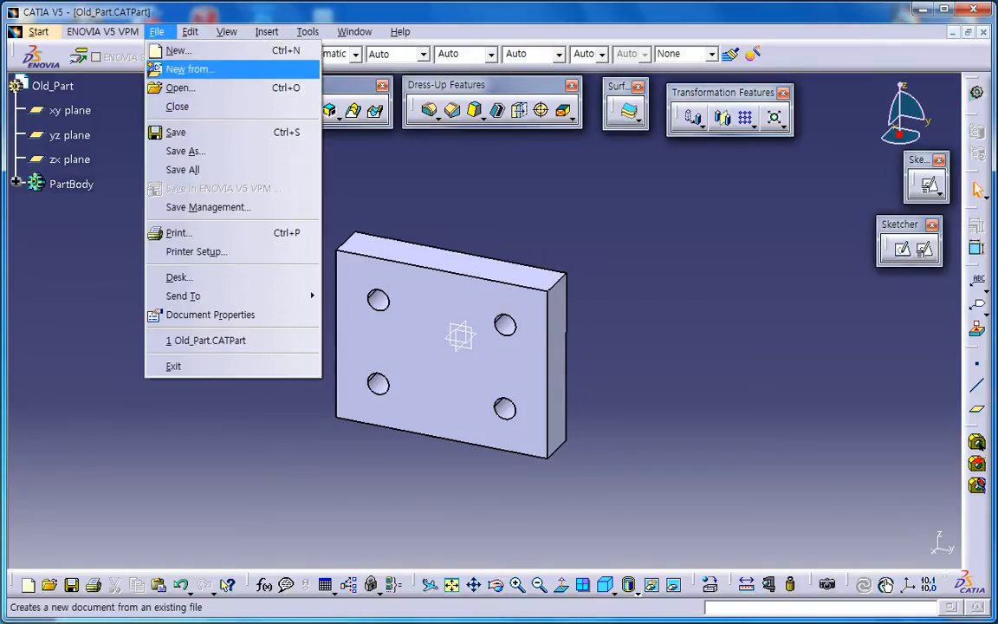
click(178, 51)
click(602, 418)
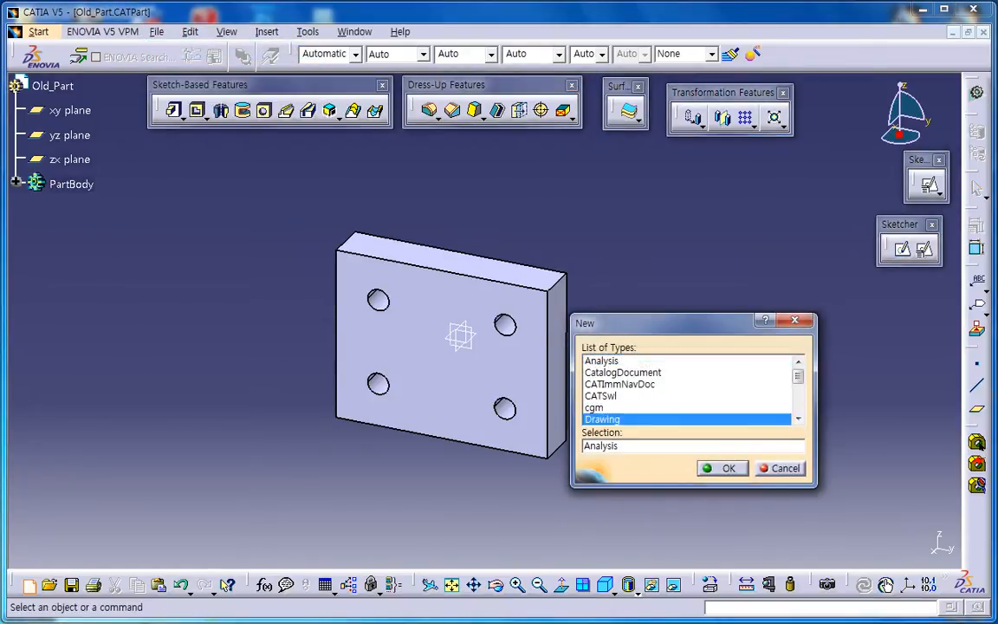
key(Return)
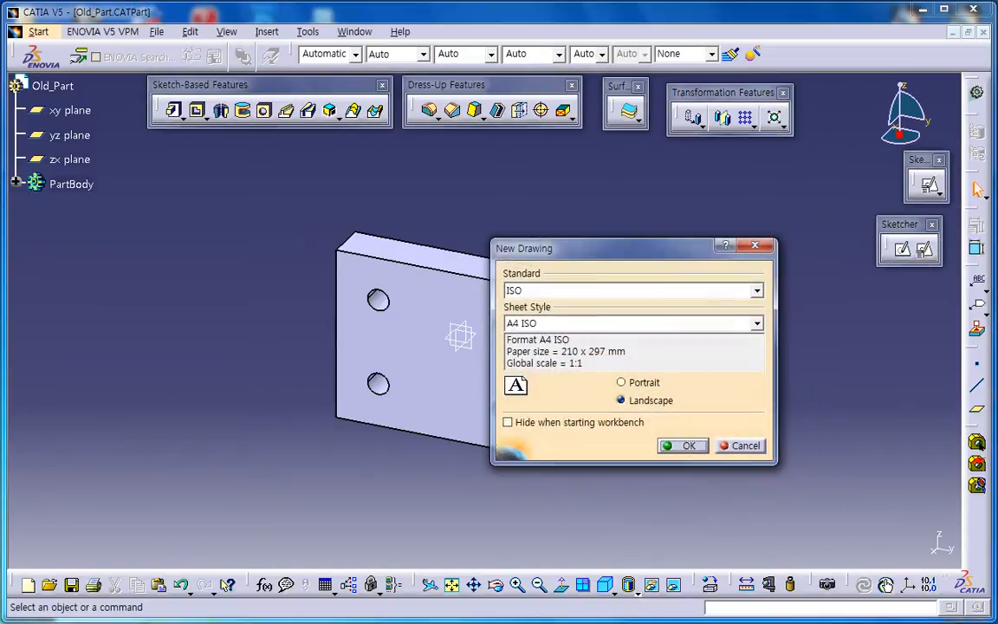
click(757, 291)
click(756, 292)
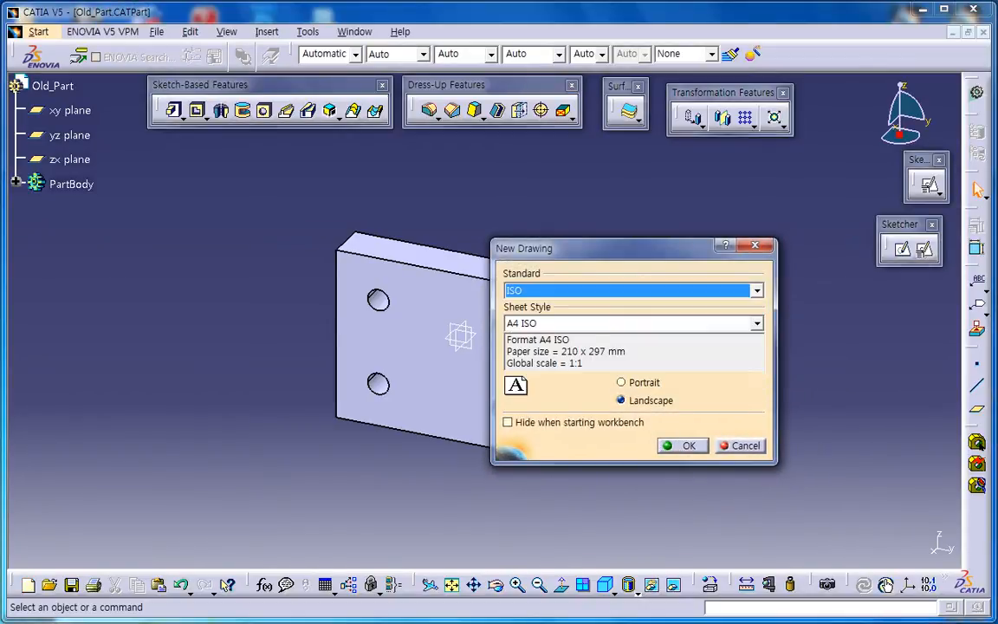
click(757, 323)
click(757, 324)
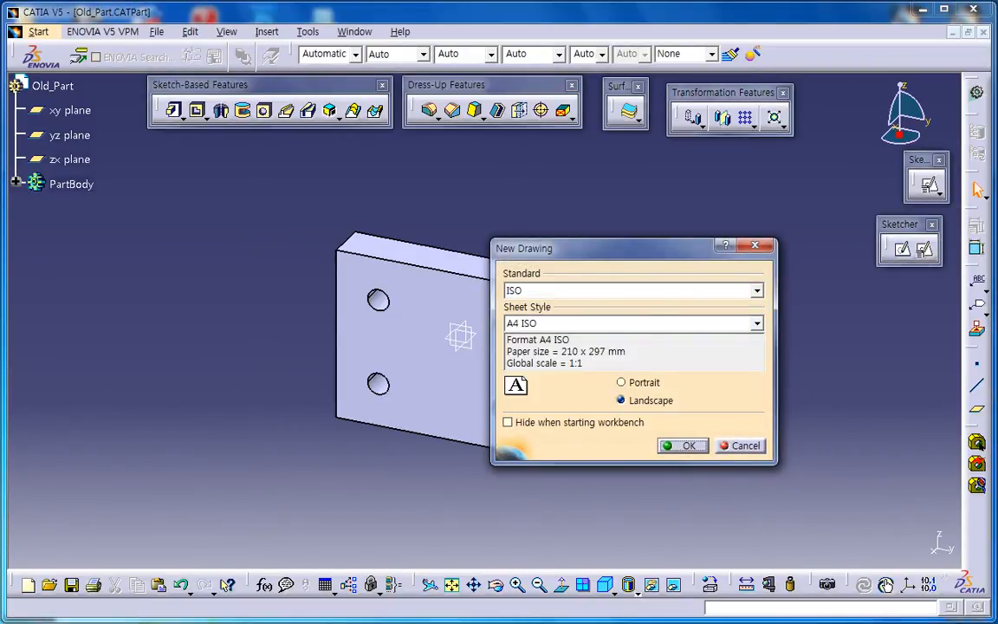
key(Return)
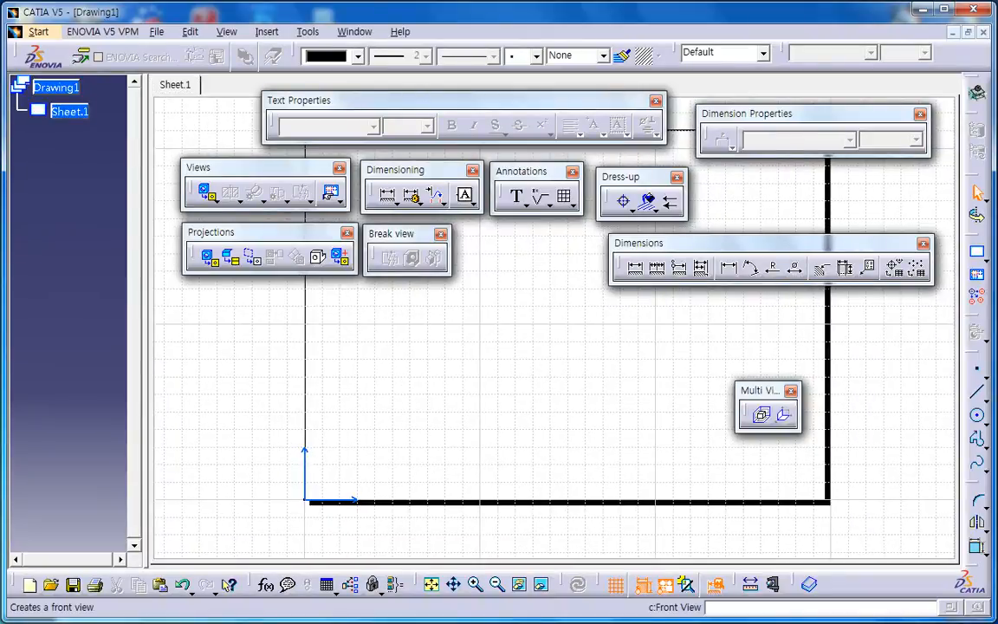
- Generate a front view on the sheet from the plate's large face with the four holes
click(208, 257)
key(ctrl+Tab)
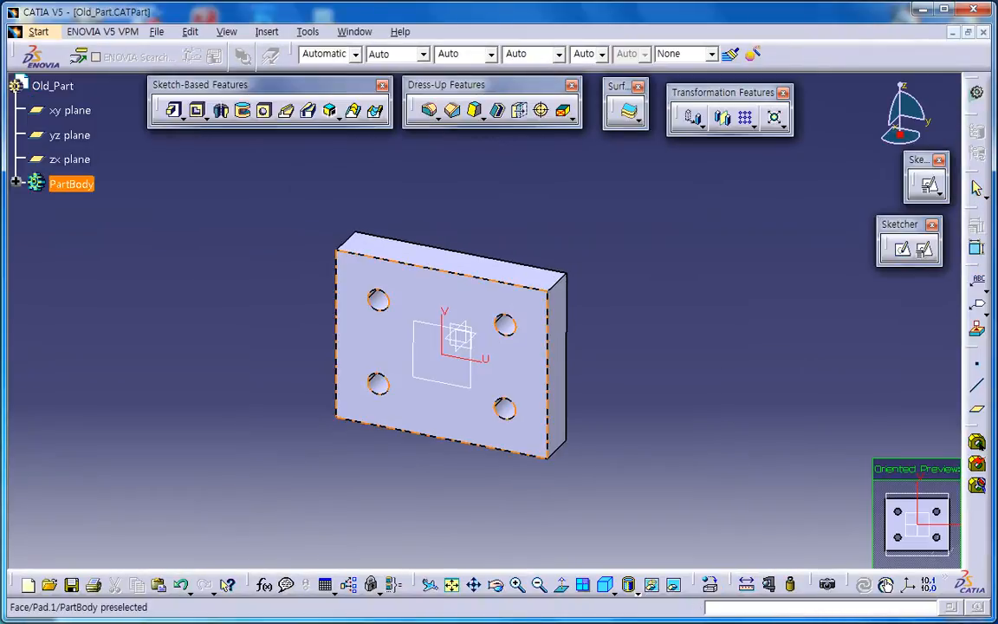
click(442, 356)
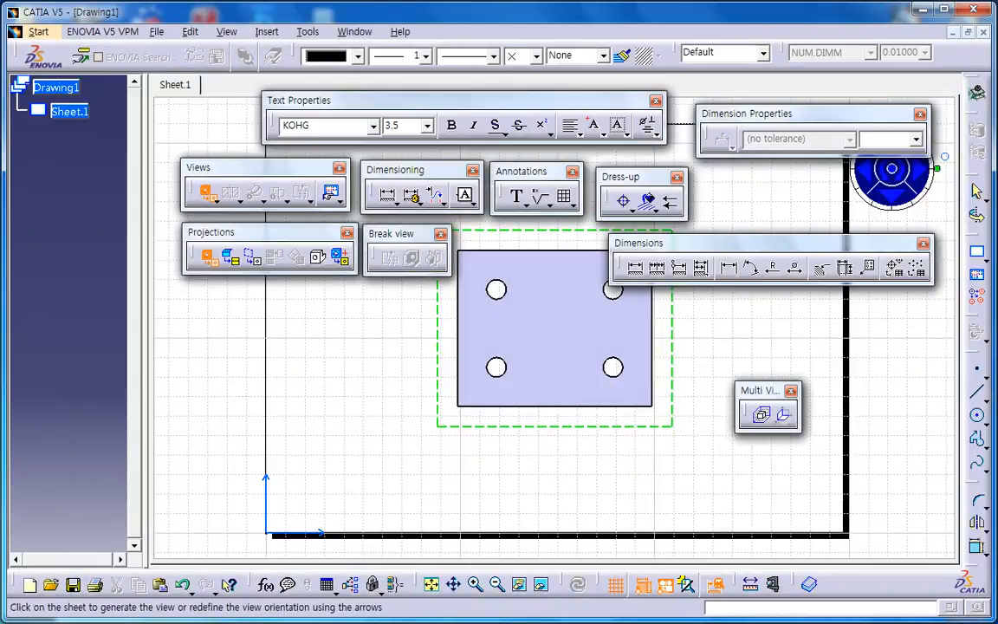
ctrl+middle_drag(556, 304, 556, 330)
middle_drag(557, 330, 514, 399)
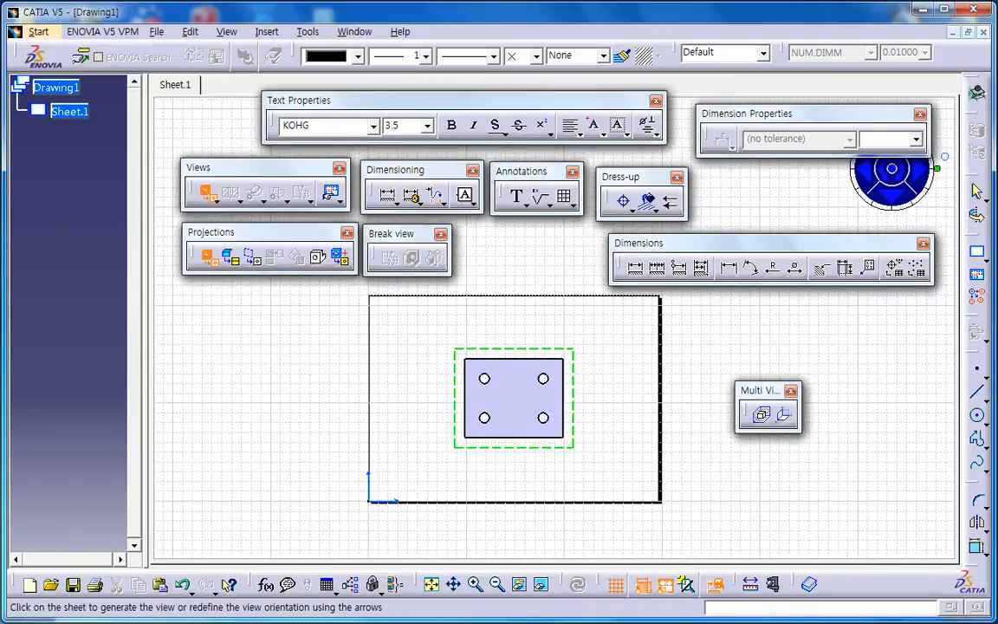
click(607, 407)
middle_drag(607, 407, 616, 381)
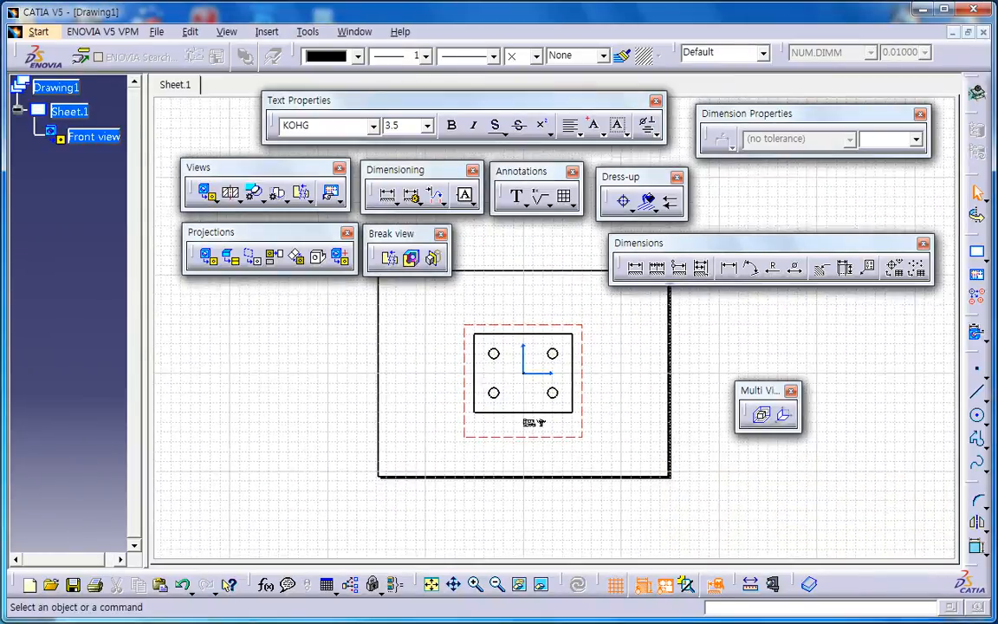
- Set the scale of Sheet.1 to 1:2 in the sheet properties
right_click(65, 111)
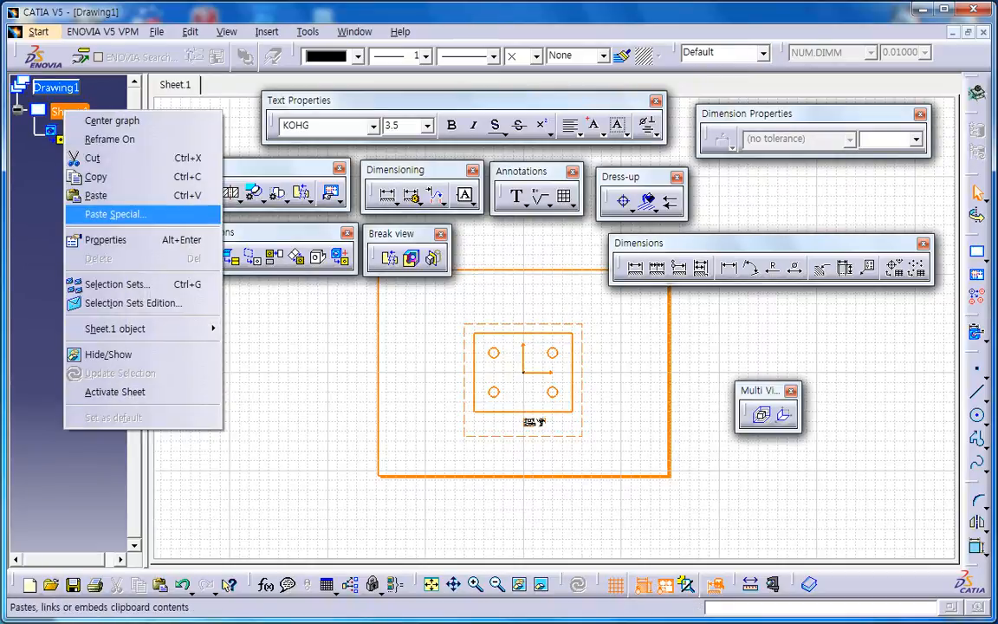
click(112, 214)
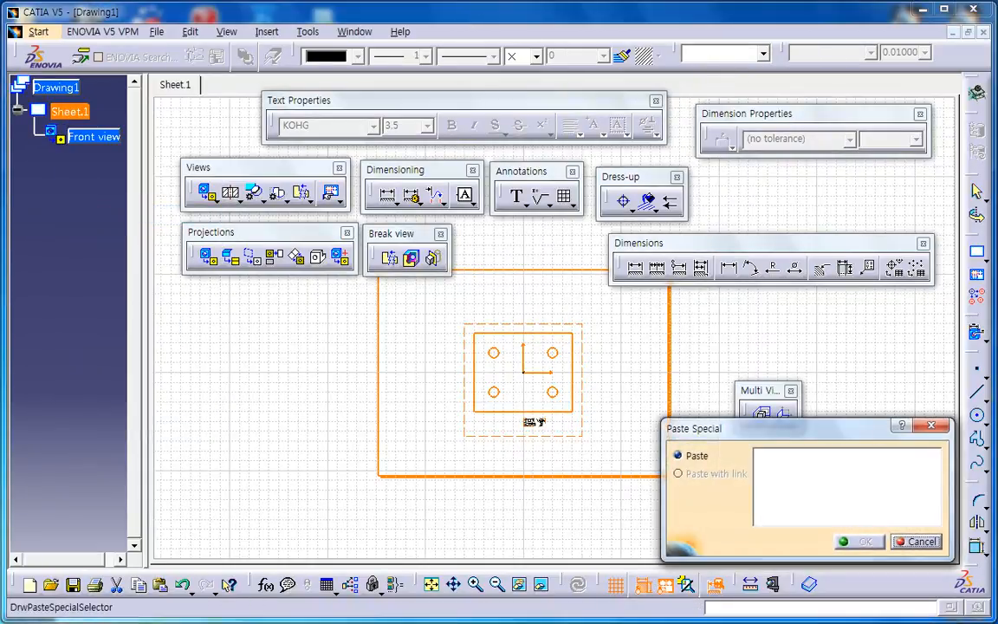
right_click(79, 113)
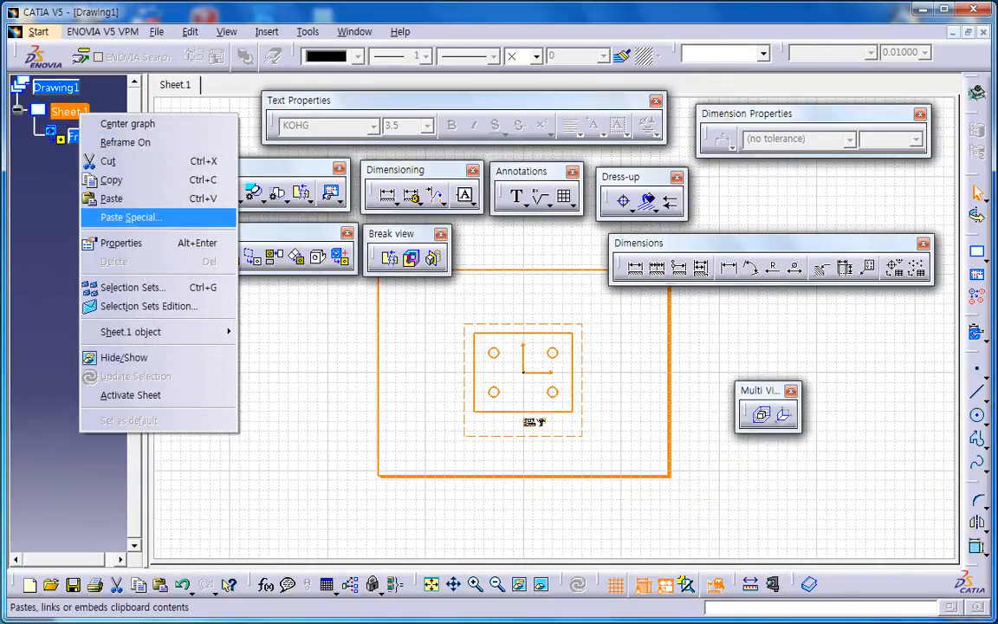
click(121, 243)
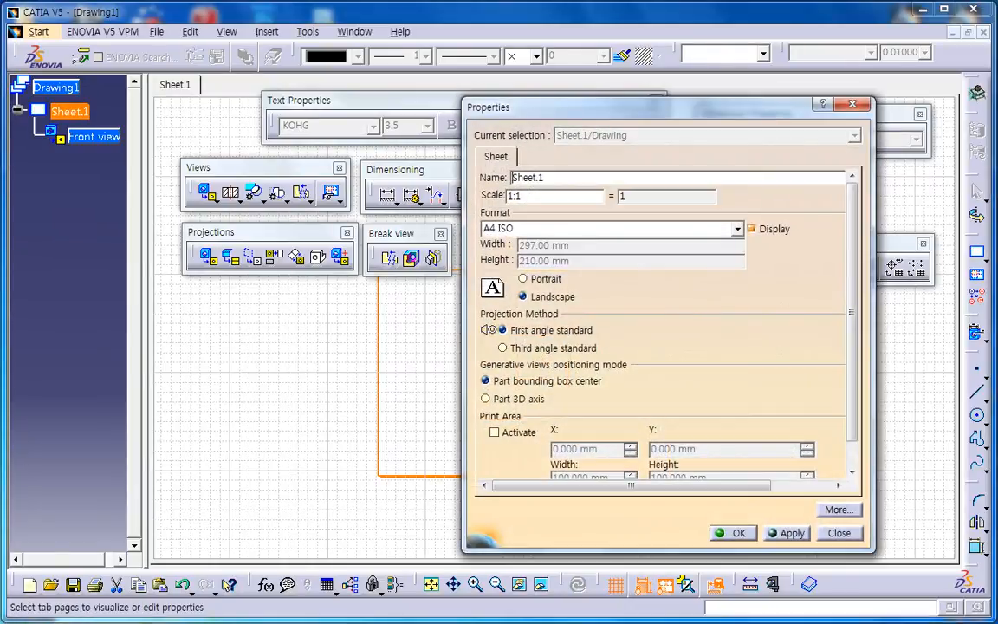
key(Tab)
key(Return)
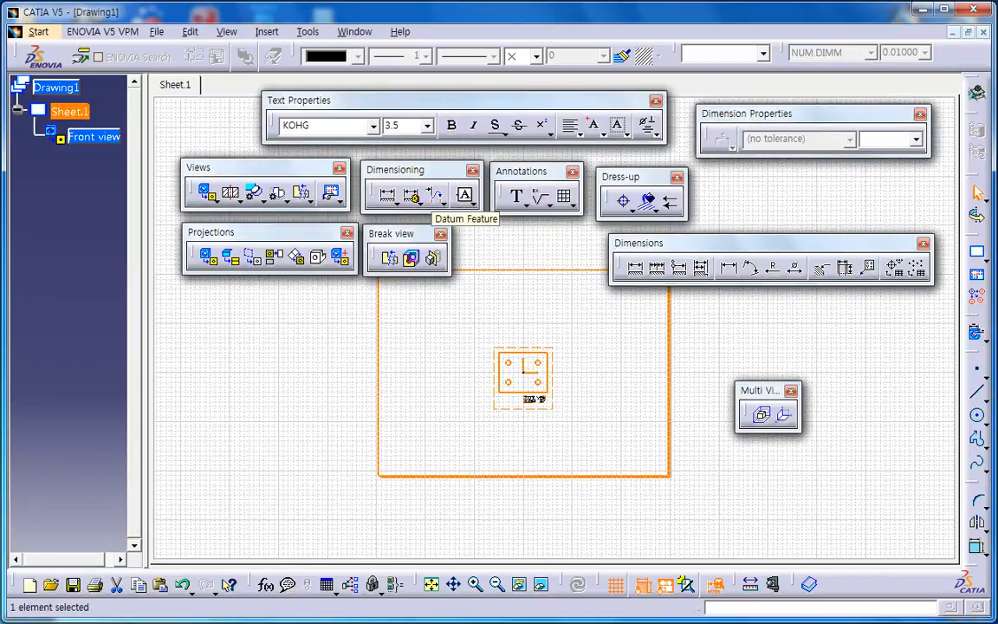
mouse_move(598, 399)
ctrl+middle_down()
mouse_move(598, 364)
mouse_move(600, 372)
ctrl+middle_up()
click(600, 373)
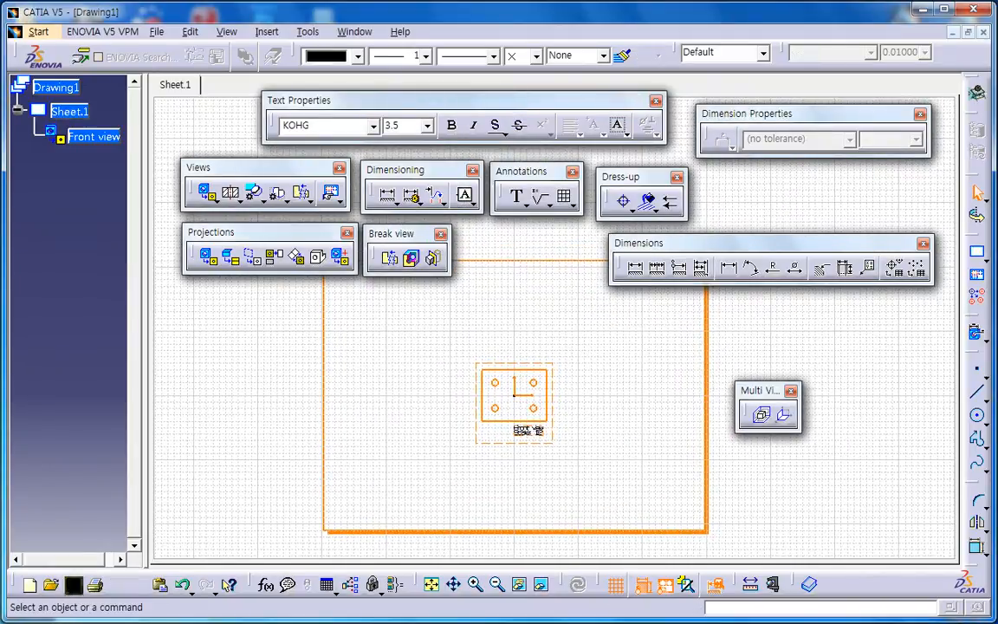
- Project the left, right, bottom and top views around the front view
click(274, 256)
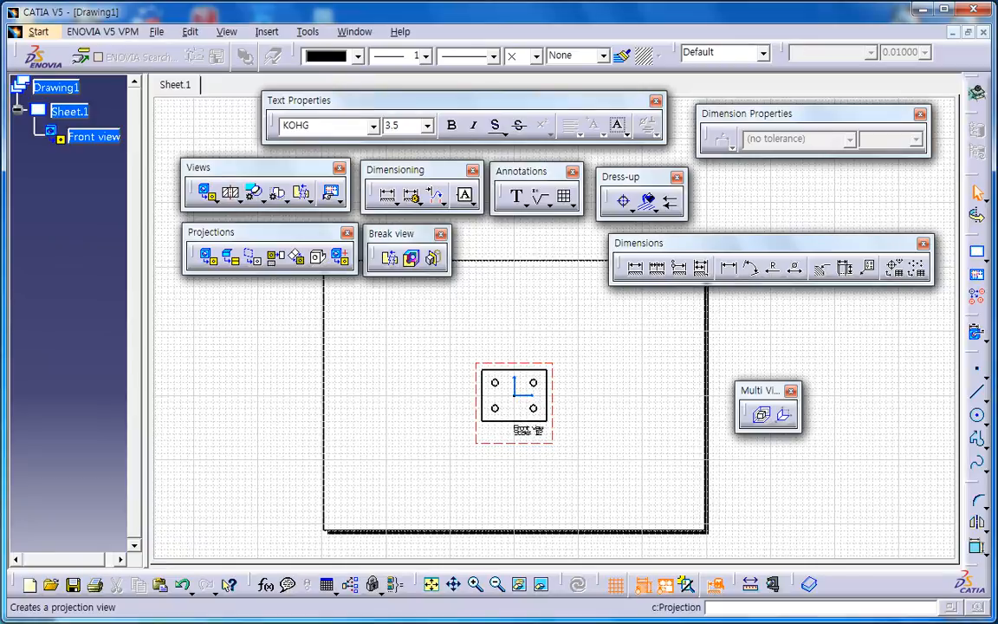
click(597, 400)
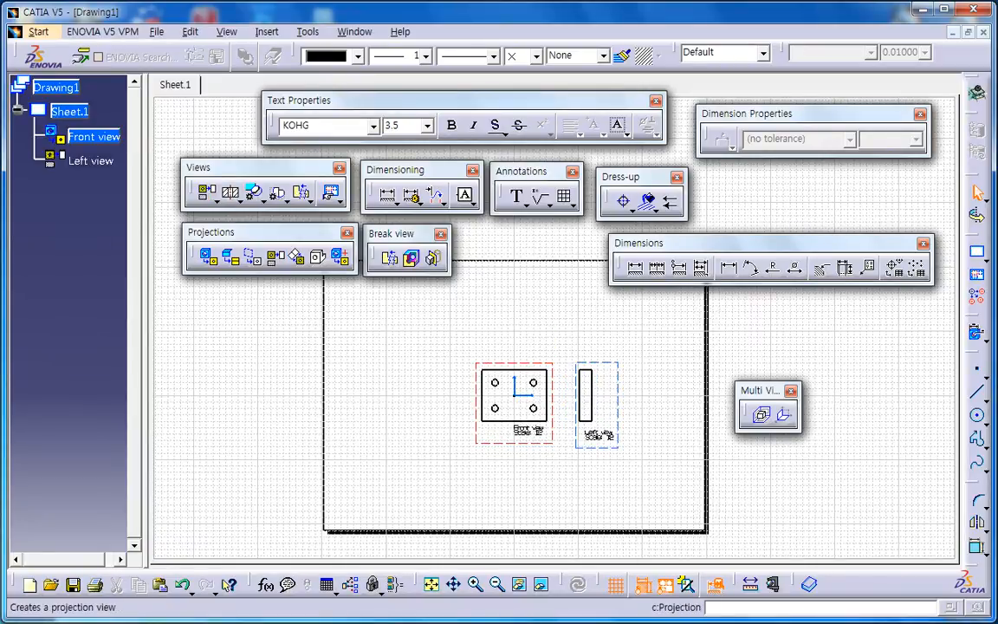
click(434, 398)
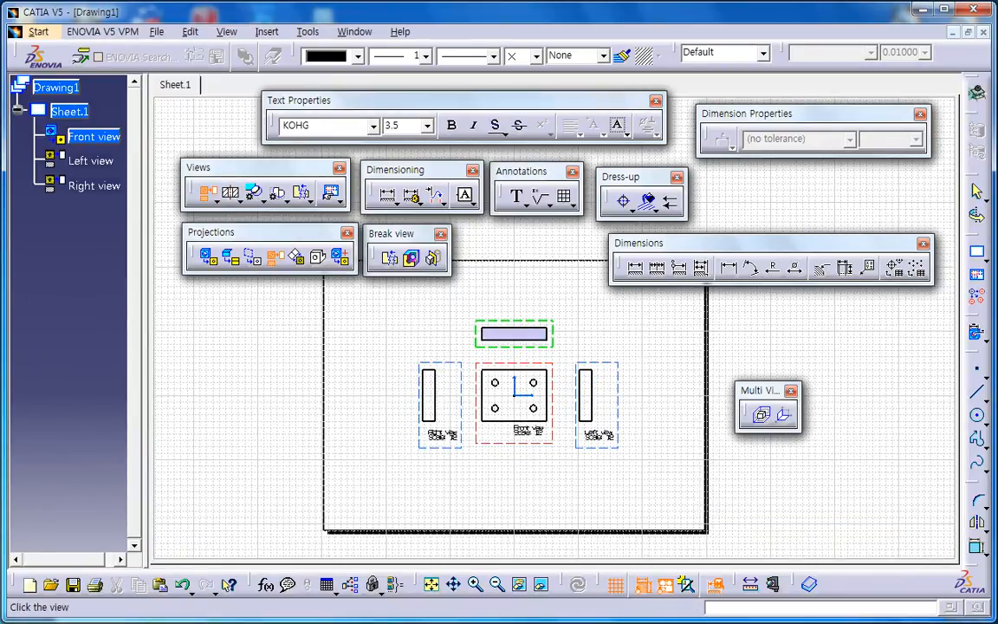
click(514, 334)
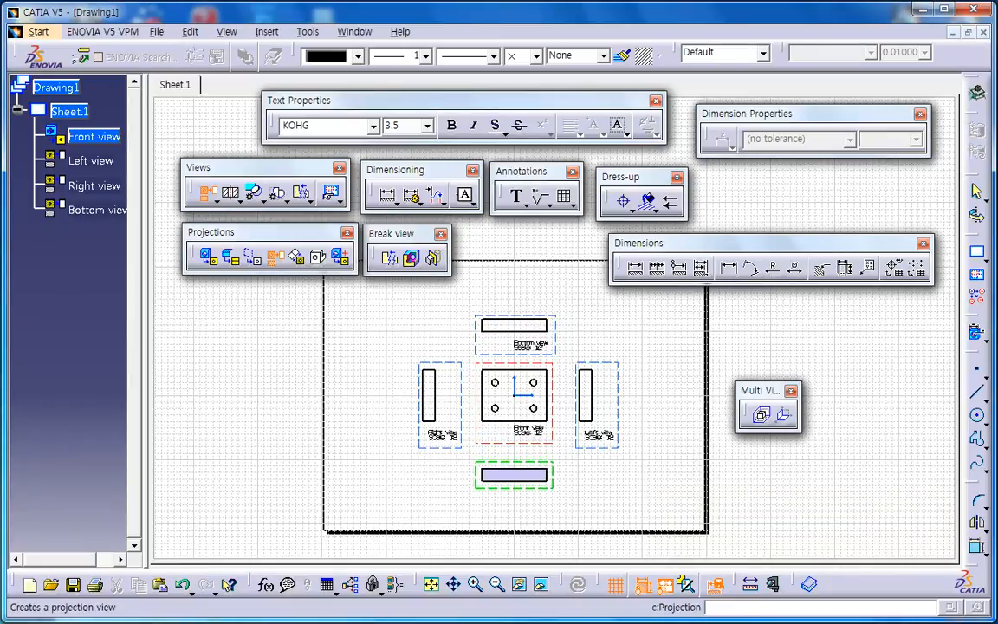
click(514, 476)
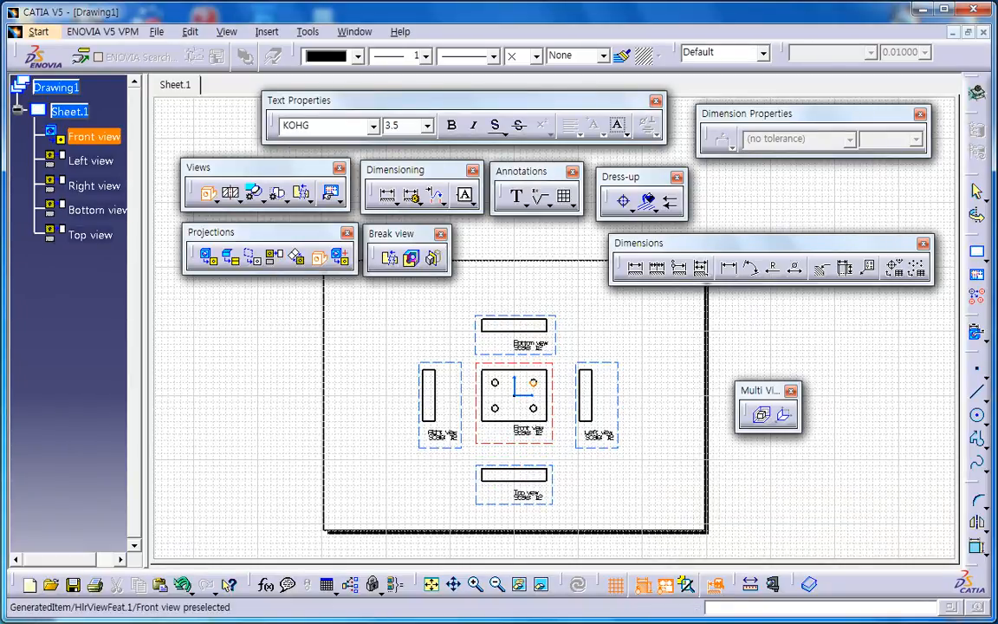
- Create an isometric view of the plate and position it in the upper-right area of the sheet, above the left view
key(ctrl+Tab)
middle_drag(453, 378, 422, 352)
click(460, 332)
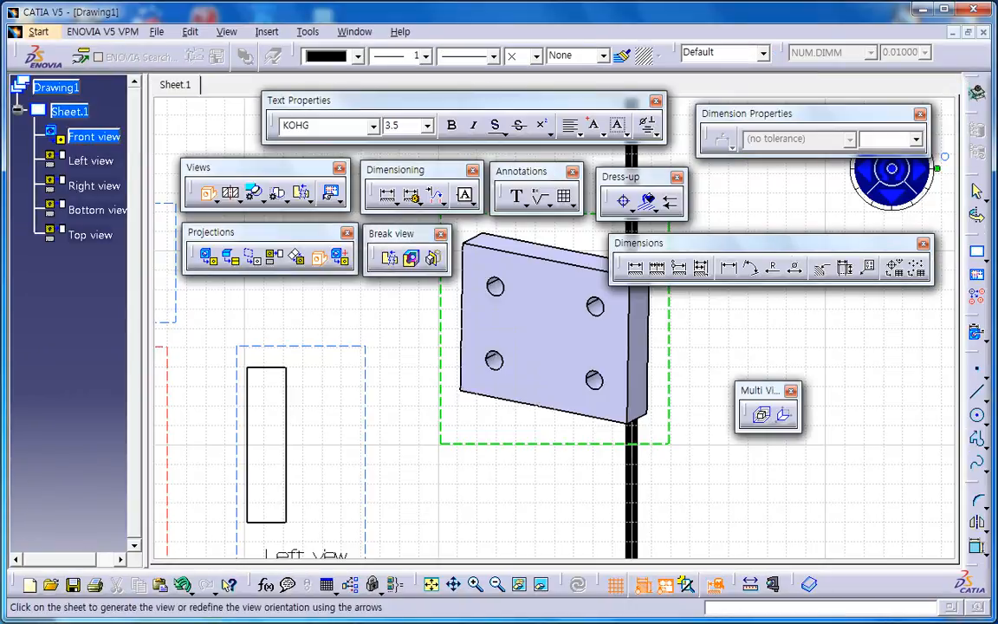
click(460, 332)
middle_drag(459, 332, 514, 309)
mouse_move(515, 309)
ctrl+middle_down()
mouse_move(515, 390)
mouse_move(559, 402)
mouse_move(559, 450)
ctrl+middle_up()
drag(581, 388, 521, 346)
- Set the isometric view's generation mode to Raster in its view properties
right_click(594, 348)
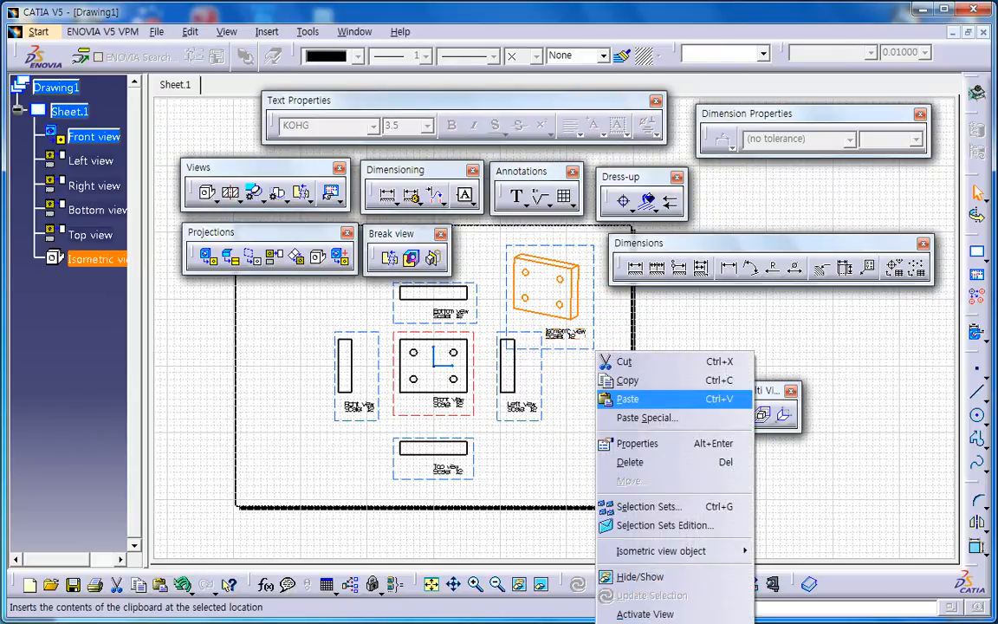
click(637, 443)
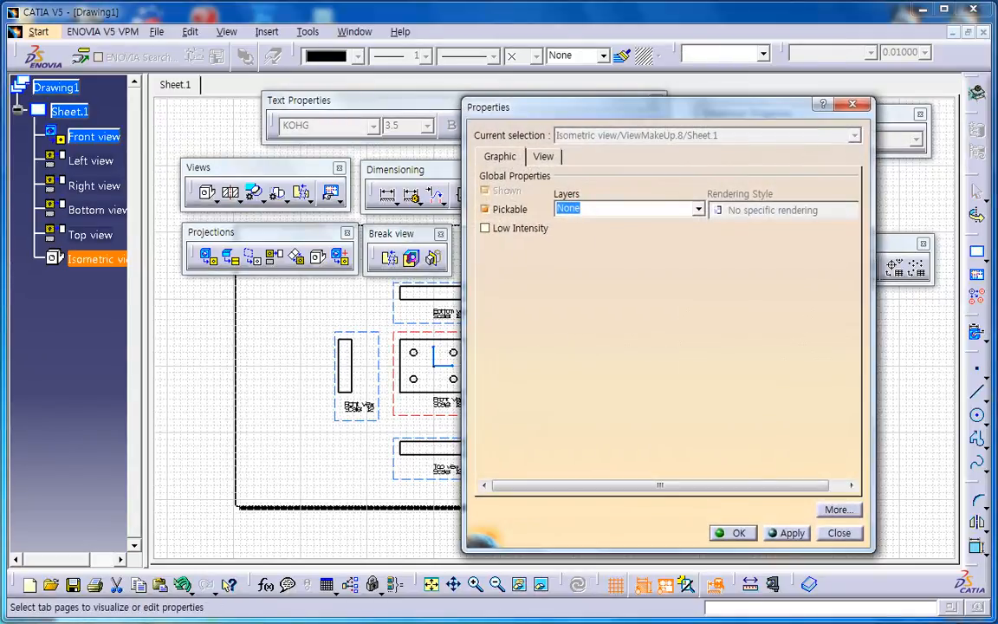
click(543, 157)
drag(852, 276, 852, 357)
click(761, 468)
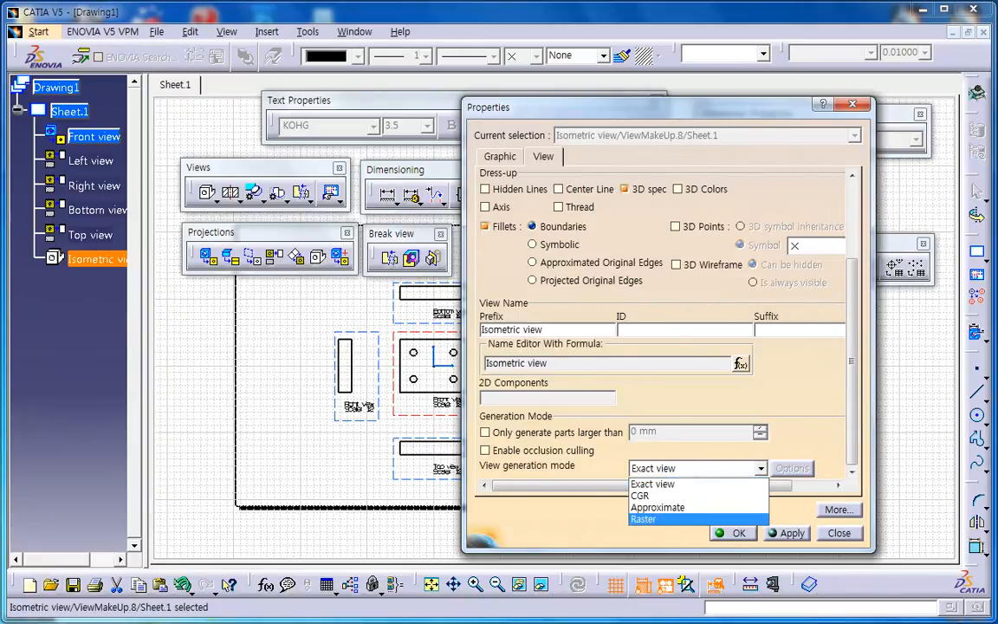
click(643, 519)
- Set the isometric view's raster options to Shading with edges at normal quality for visualization, and apply the properties
click(792, 468)
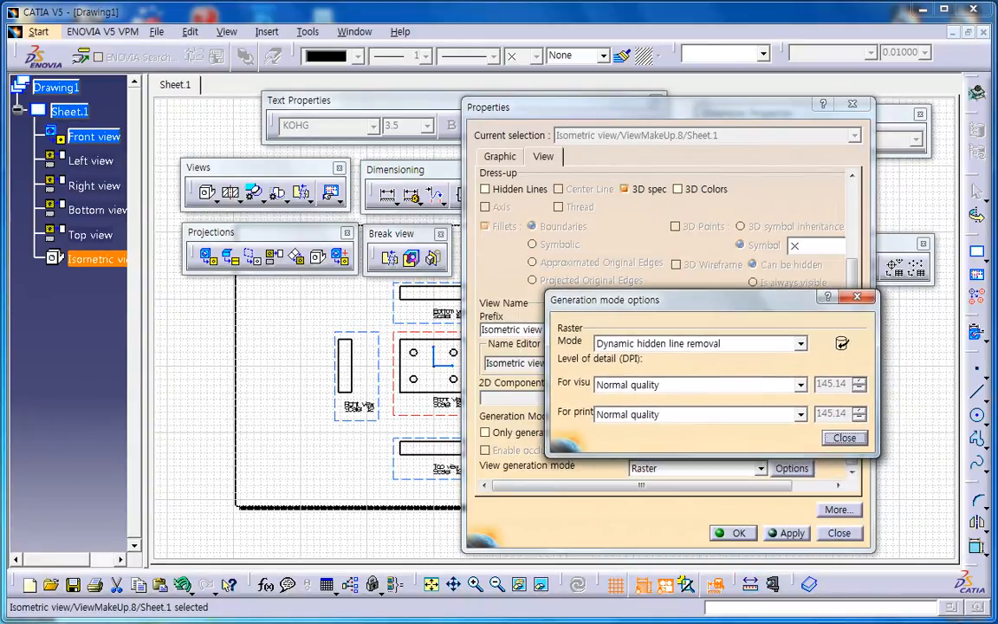
click(800, 344)
click(650, 382)
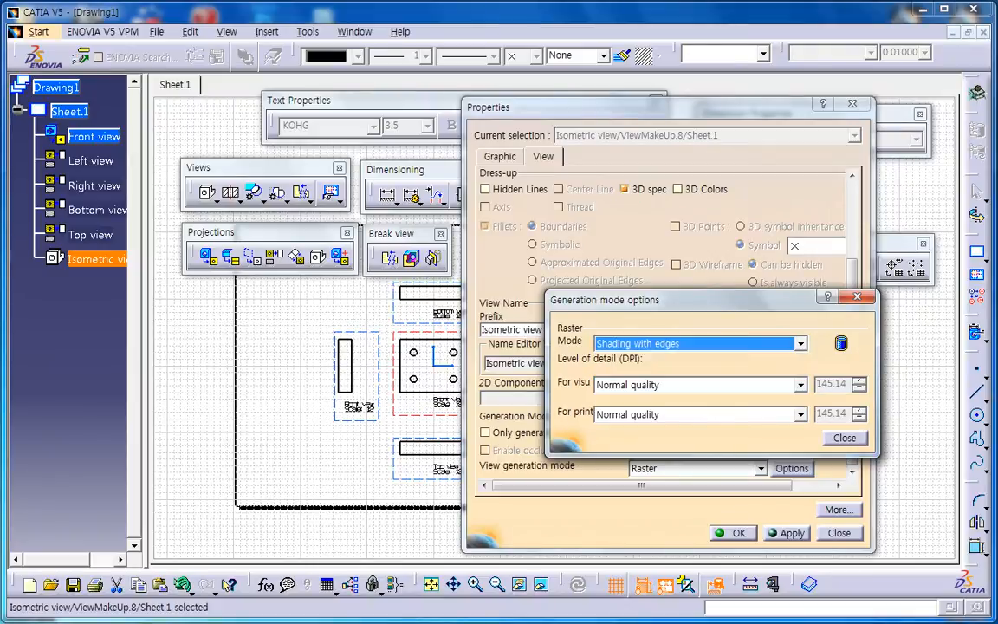
click(800, 385)
click(646, 421)
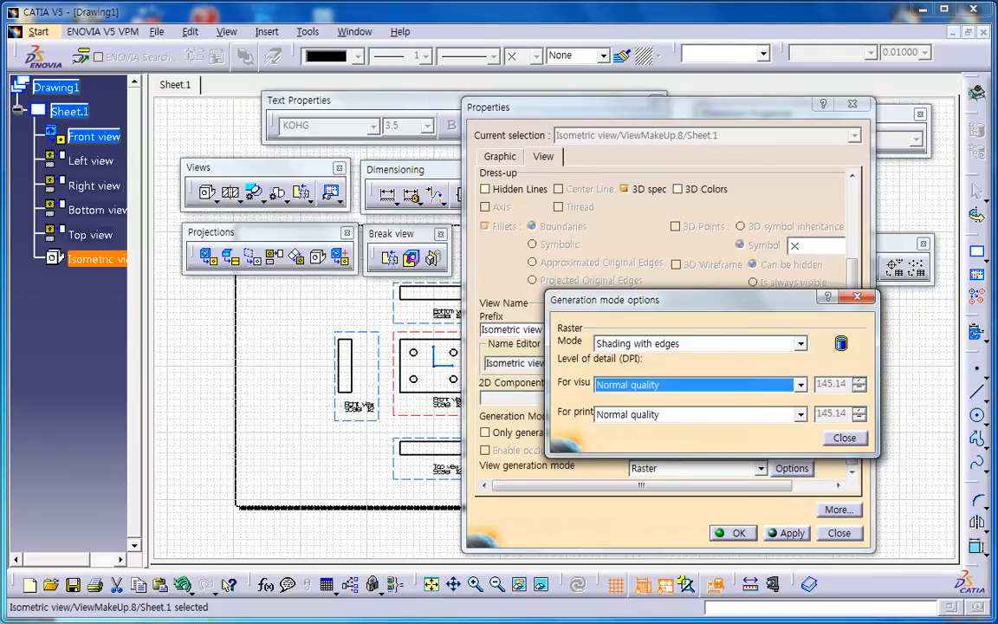
click(845, 439)
click(735, 533)
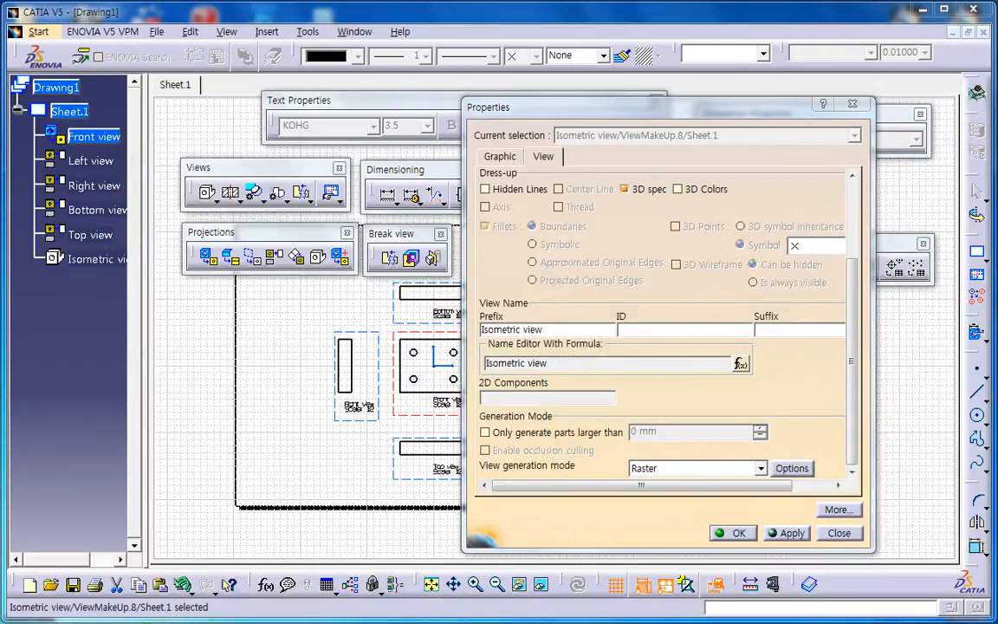
- Shift the front view with its projected views slightly left on the sheet, and the isometric view slightly left and up
click(736, 486)
middle_drag(737, 485, 781, 503)
mouse_move(568, 446)
ctrl+middle_down()
mouse_move(567, 416)
mouse_move(567, 432)
mouse_move(619, 479)
mouse_move(621, 450)
ctrl+middle_up()
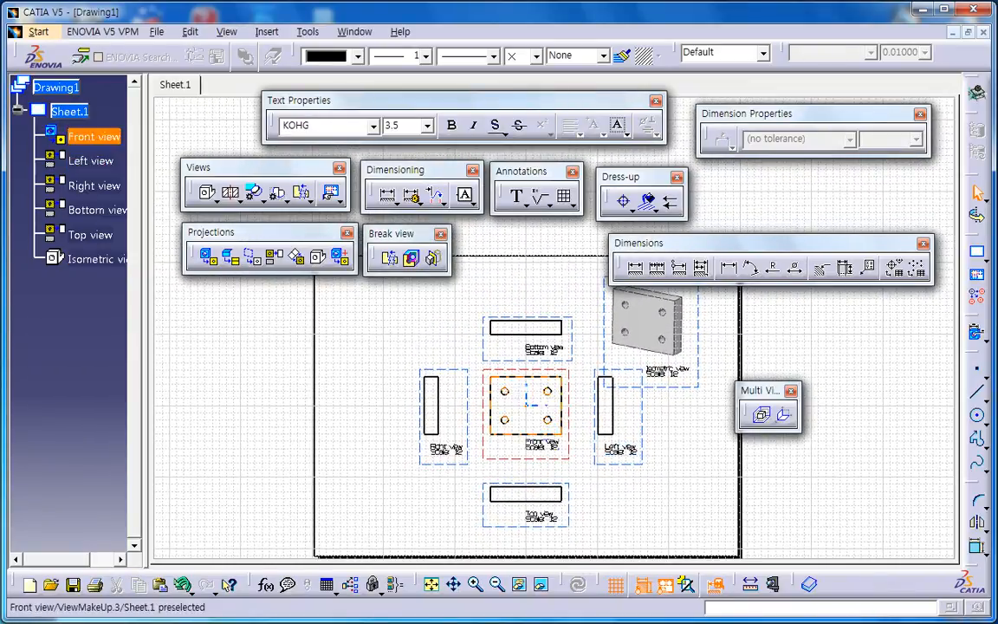
drag(570, 442, 552, 443)
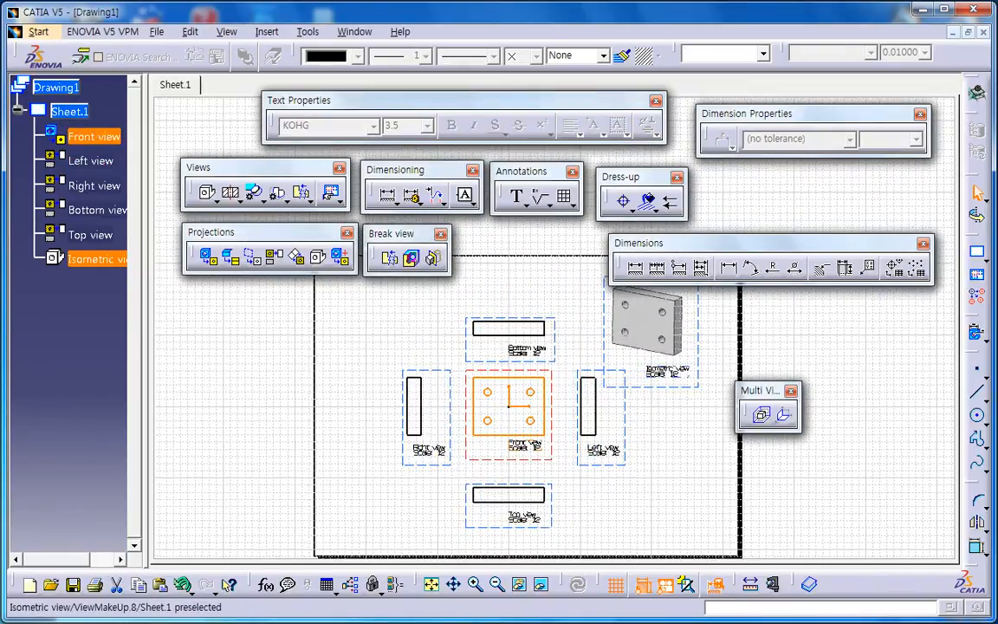
drag(637, 386, 626, 382)
click(654, 415)
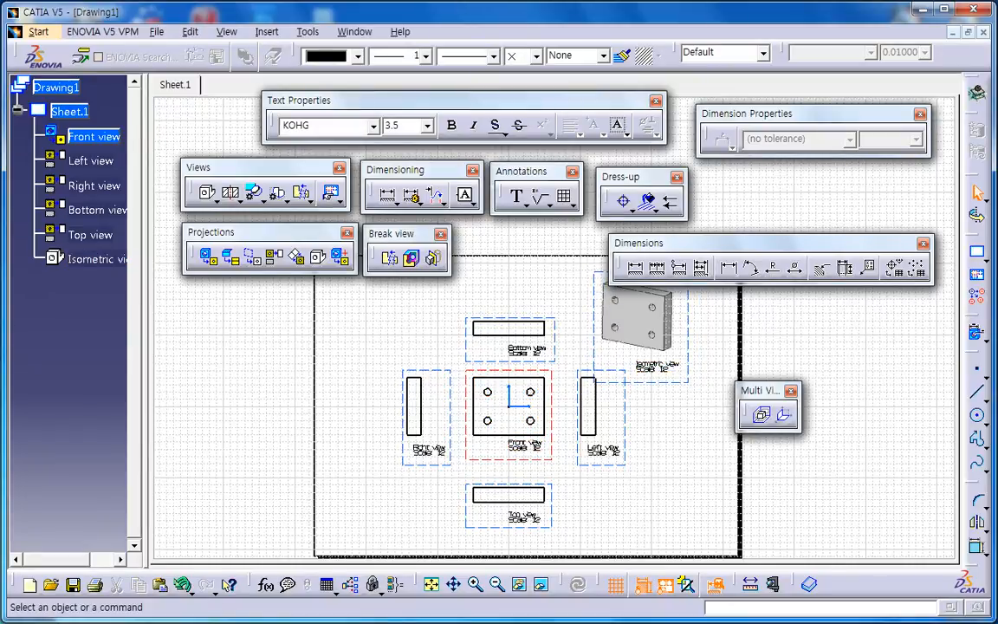
- Save the drawing as Old_Drawing in the Old folder
click(157, 31)
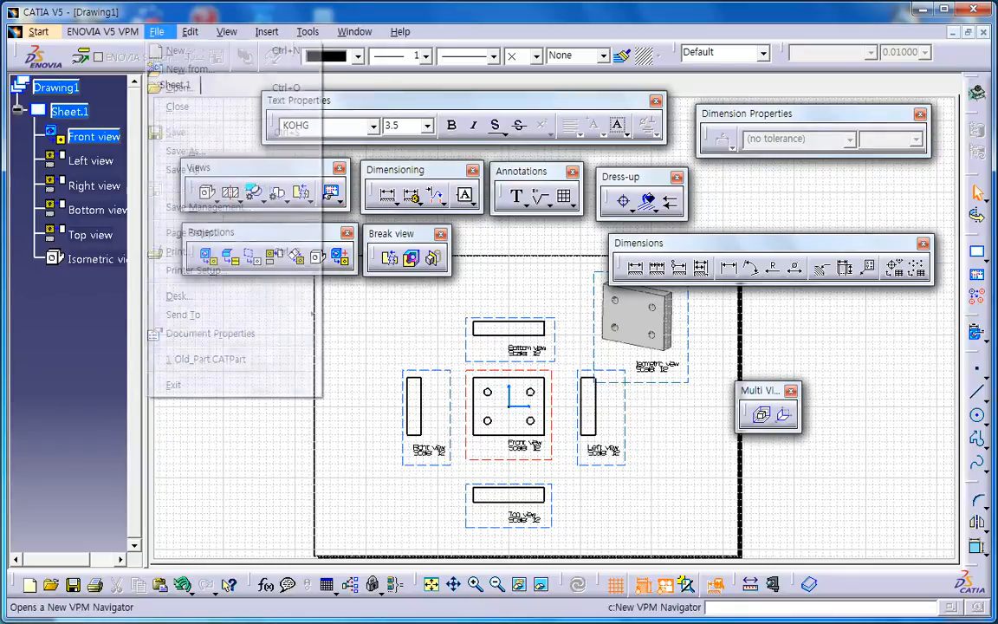
click(177, 131)
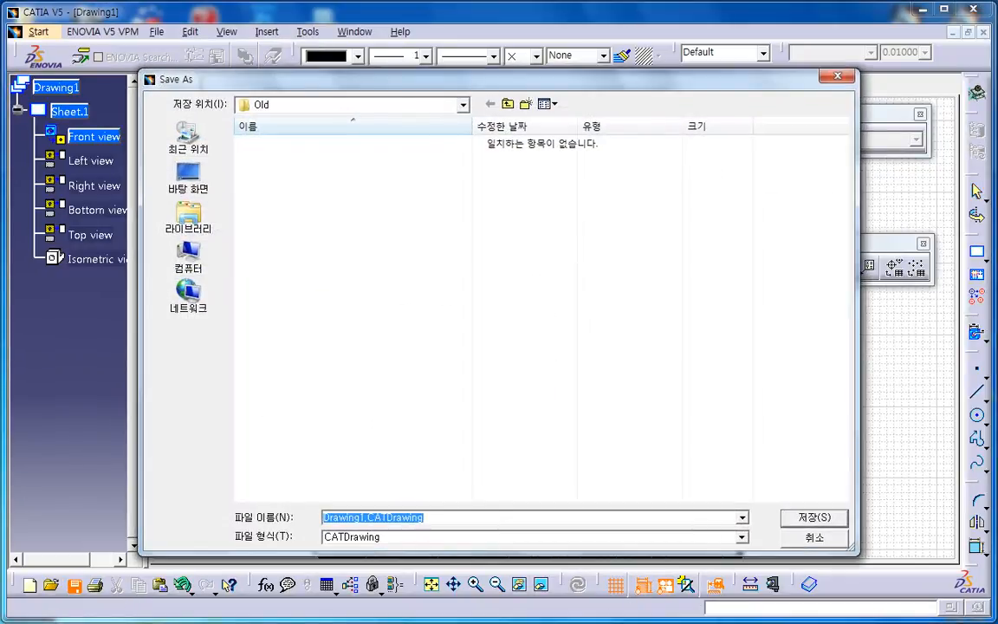
text(Old)
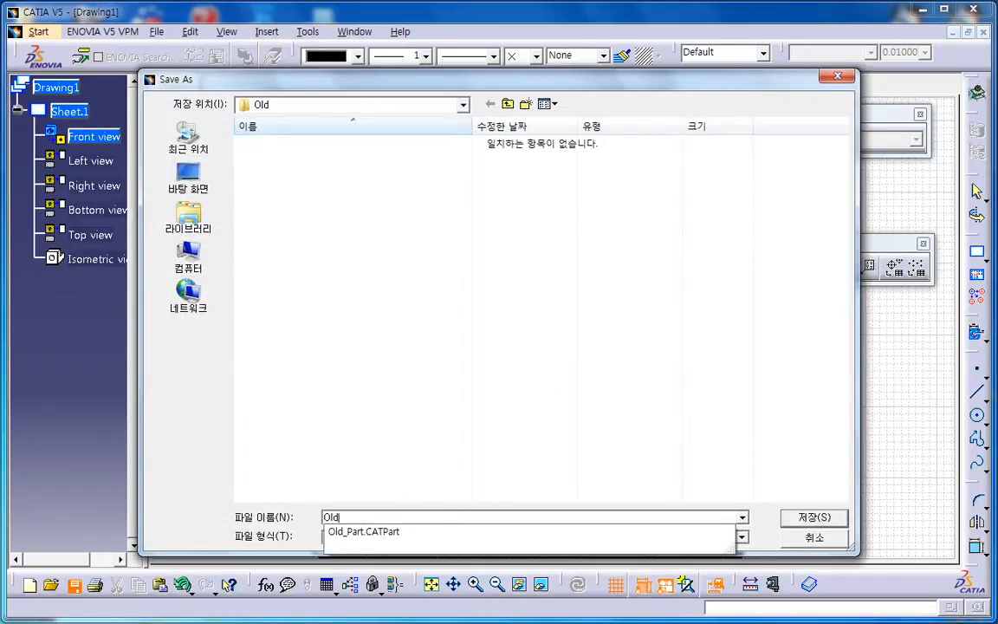
text(_Drawing)
key(Return)
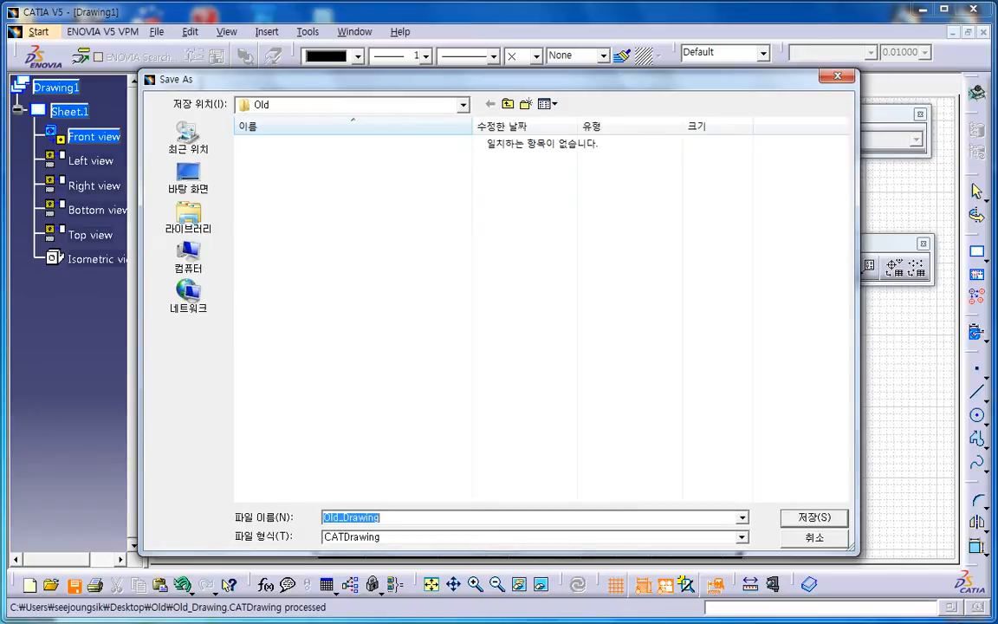
double_click(64, 87)
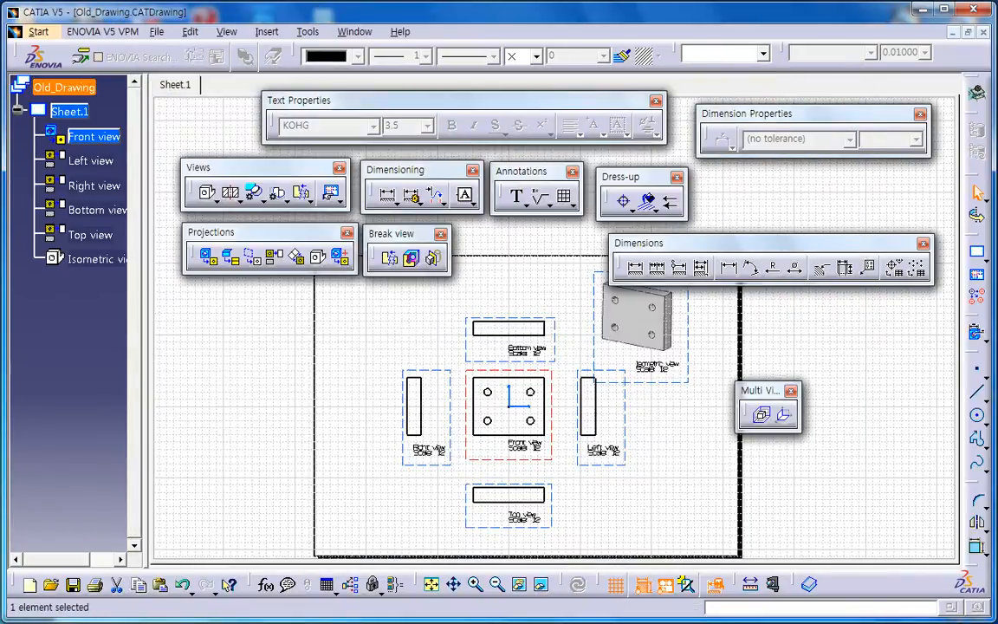
mouse_move(509, 403)
middle_down()
mouse_move(511, 378)
mouse_move(511, 404)
middle_up()
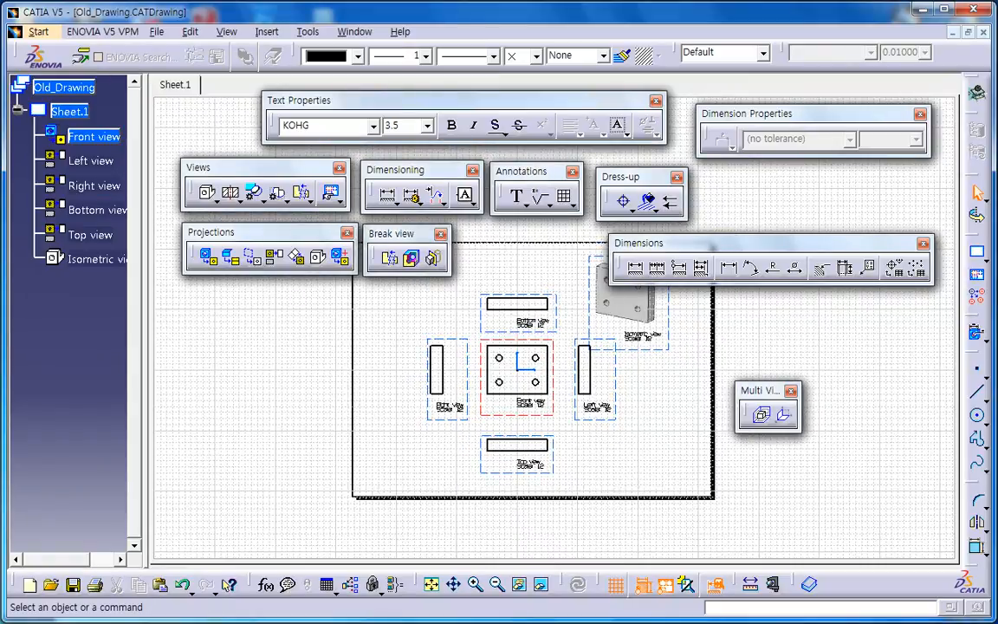
- Examine the links of Old_Drawing and its pointed documents
click(190, 32)
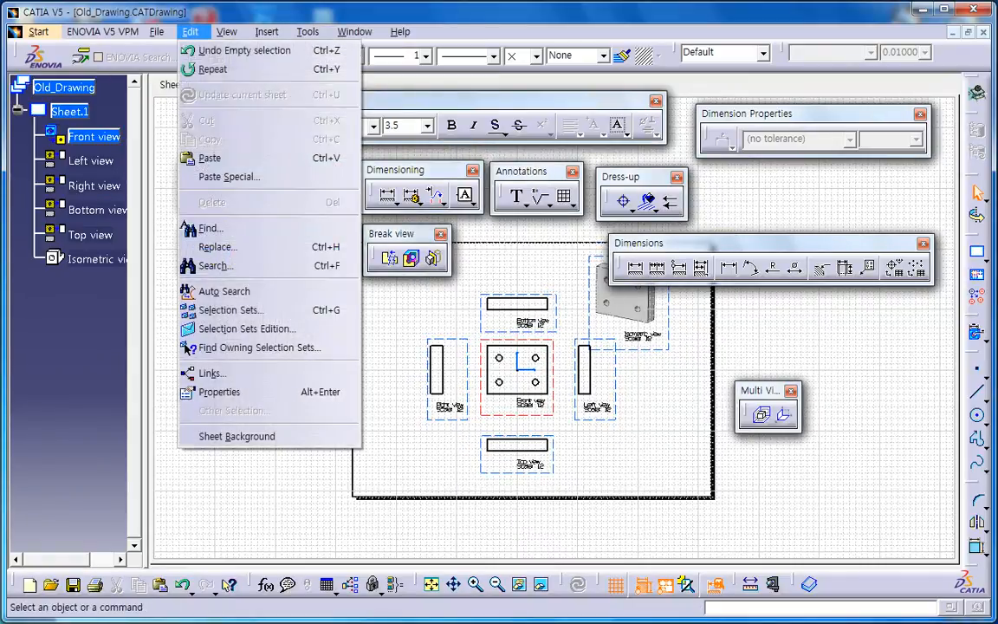
click(211, 373)
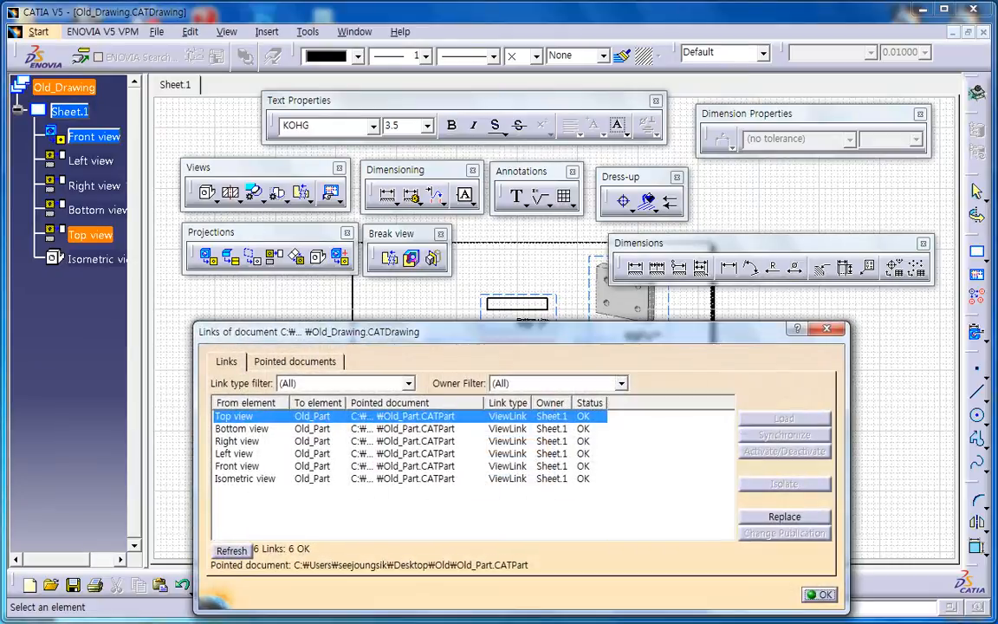
drag(520, 296, 526, 271)
click(309, 302)
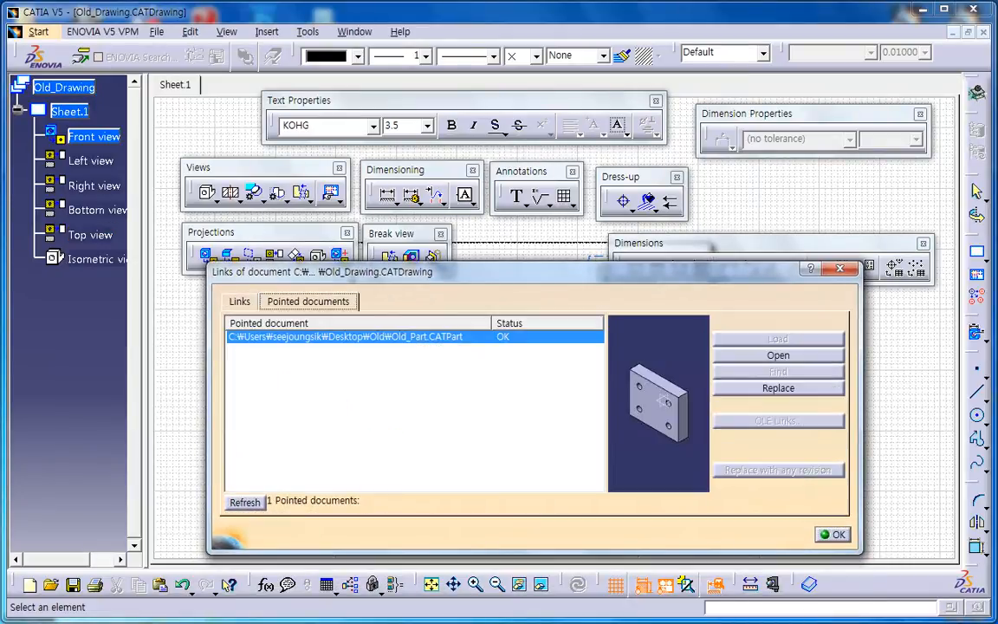
click(779, 388)
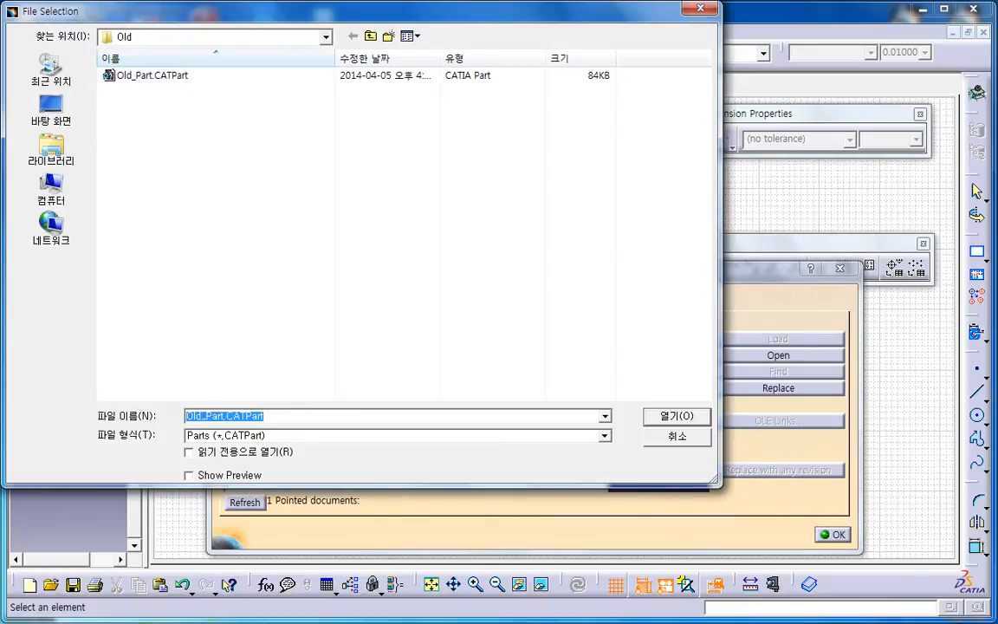
click(152, 75)
click(677, 436)
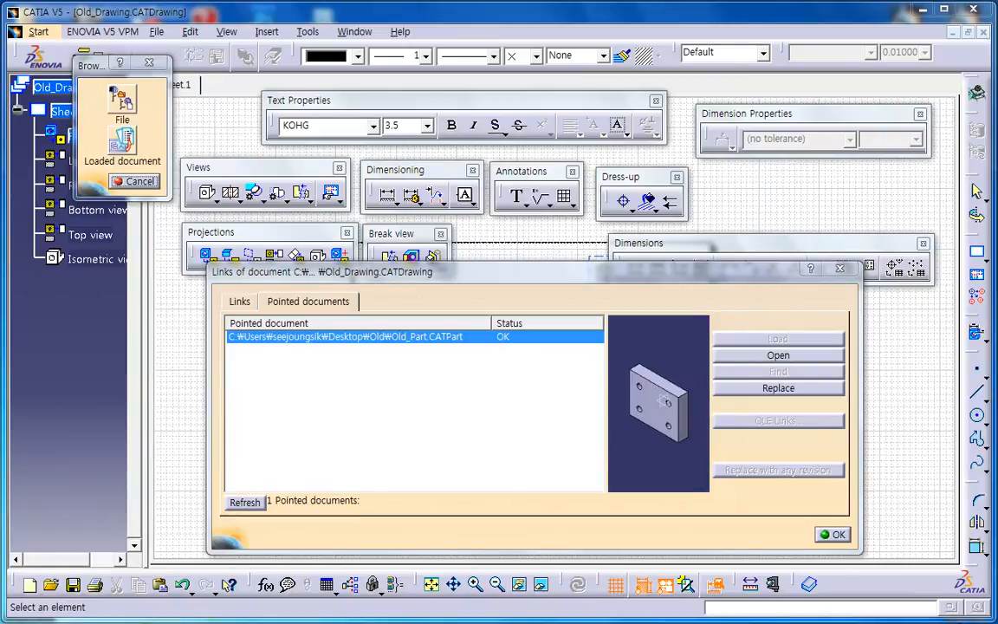
click(135, 181)
- Open the linked Old_Part from the pointed documents and round the plate's four corner edges with a 5 mm Edge Fillet
click(778, 356)
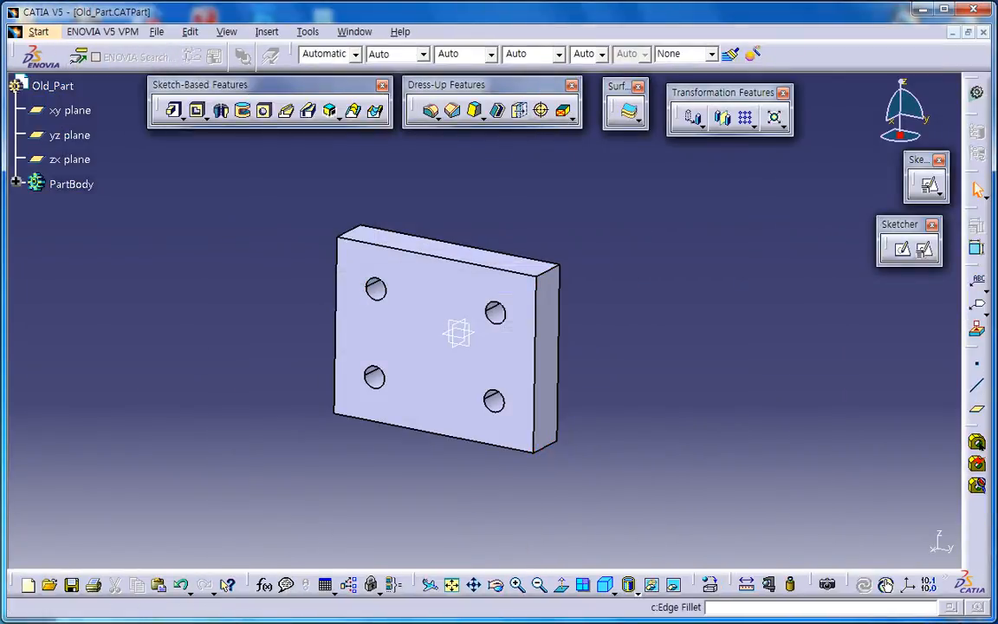
click(428, 110)
click(548, 271)
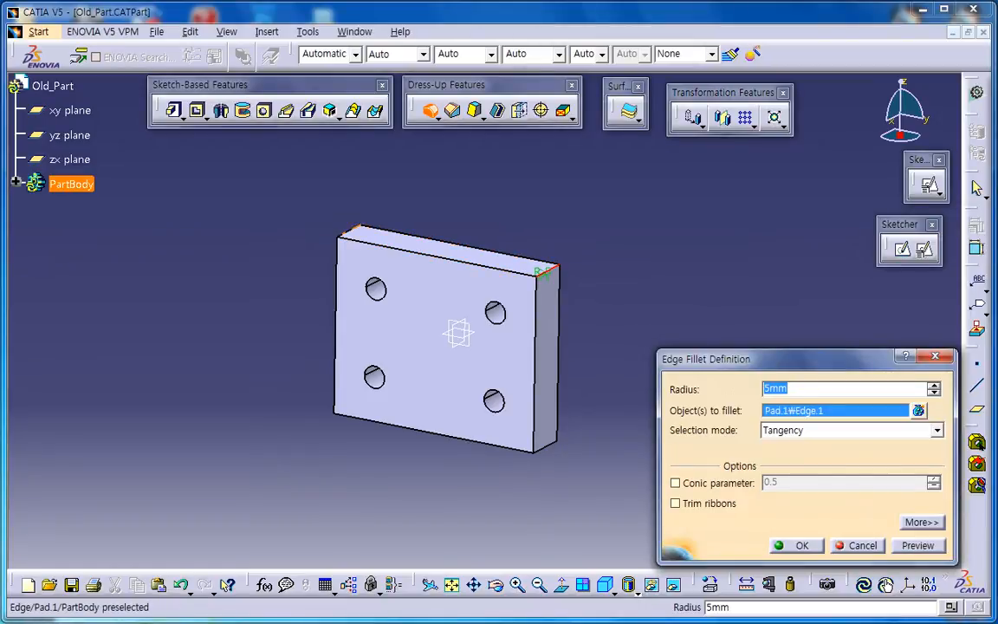
click(349, 231)
click(547, 447)
middle_drag(547, 443, 599, 337)
click(393, 419)
click(796, 546)
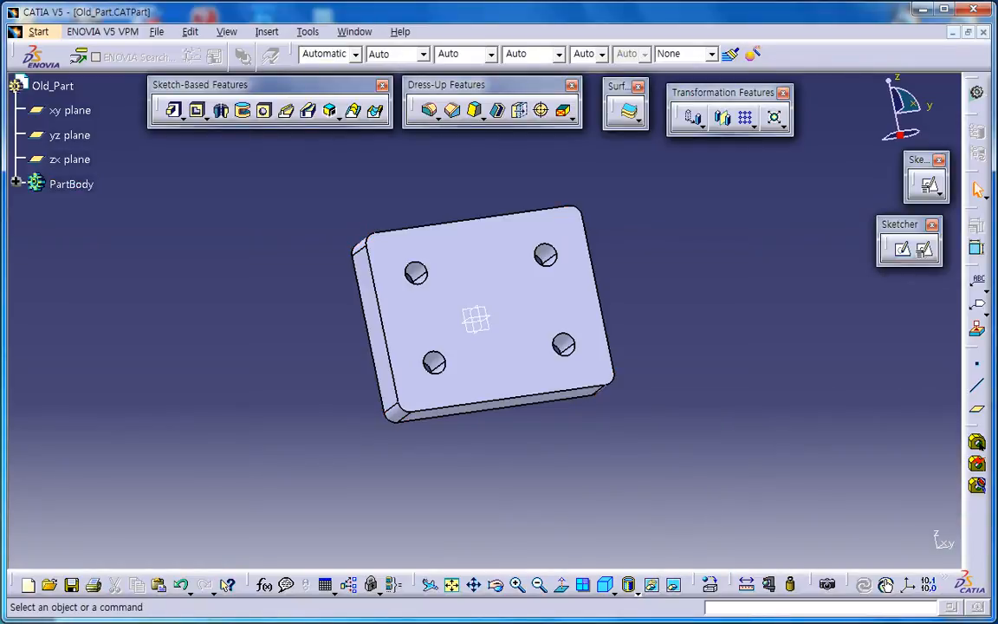
- Save Old_Part and update the current sheet of Old_Drawing
click(157, 31)
click(174, 132)
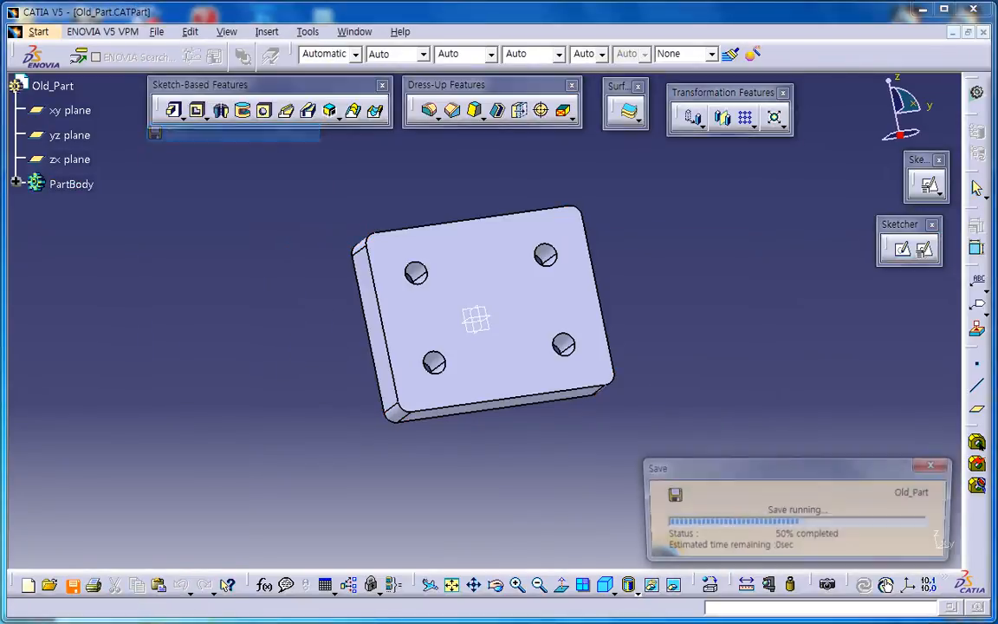
click(354, 31)
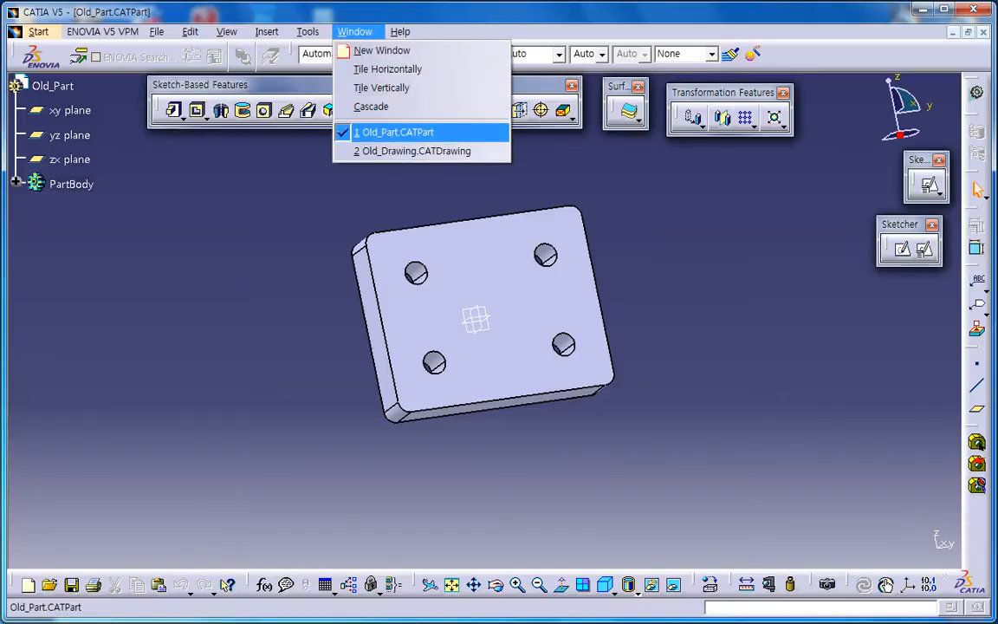
click(401, 151)
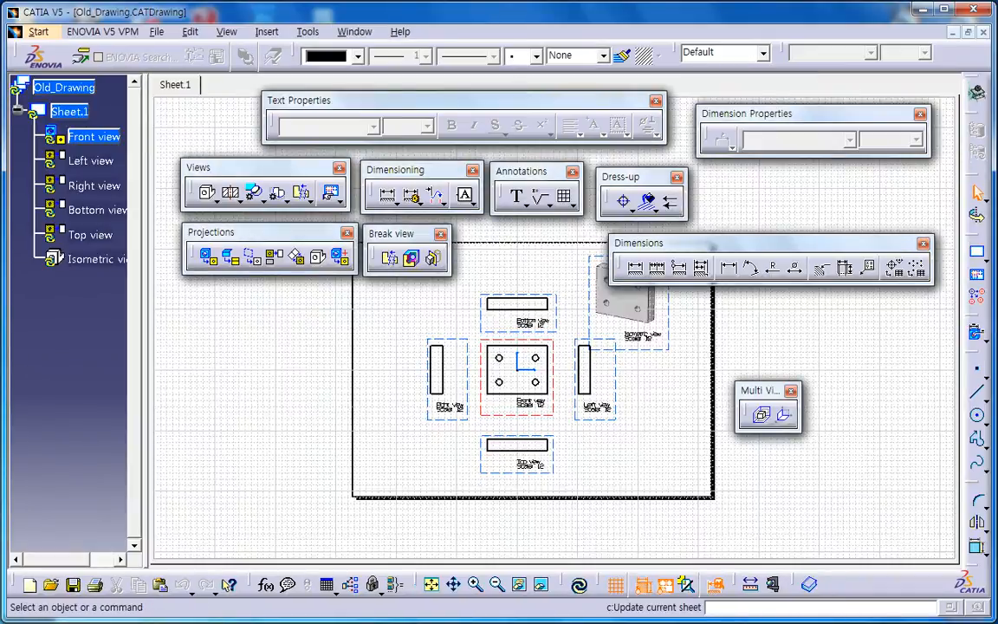
click(577, 584)
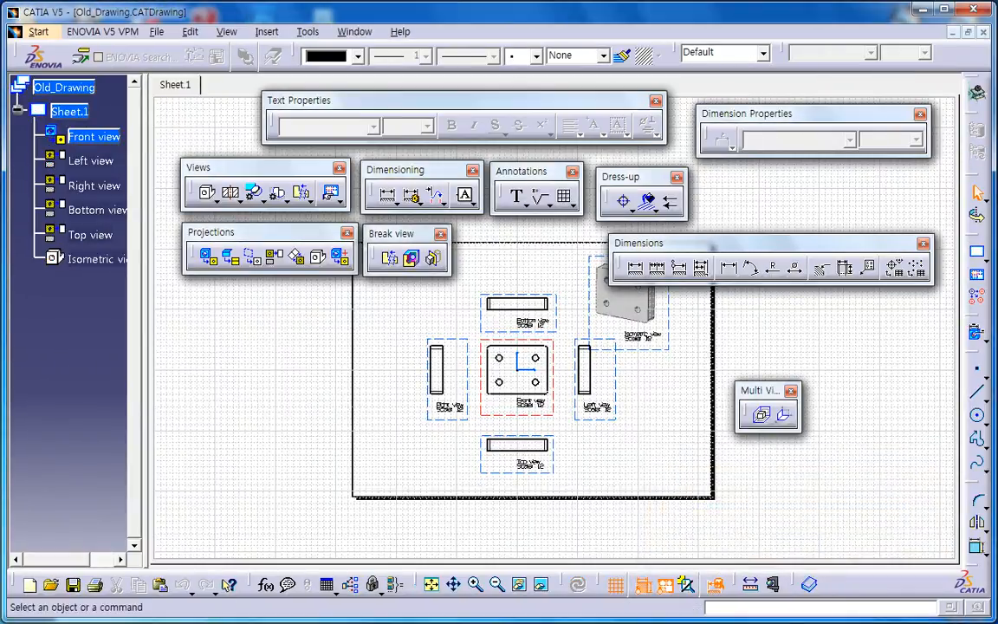
mouse_move(605, 485)
middle_down()
mouse_move(605, 530)
mouse_move(605, 475)
mouse_move(574, 395)
middle_up()
ctrl+middle_drag(574, 395, 574, 416)
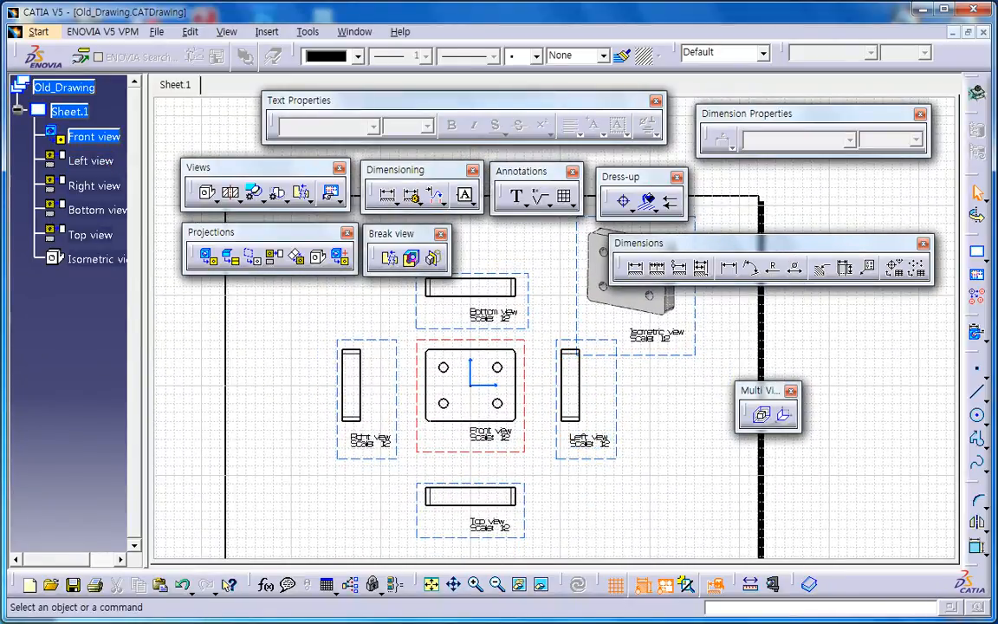
- Close the floating Multi View toolbar and shift the Dimensions toolbar slightly away from the isometric view
click(791, 390)
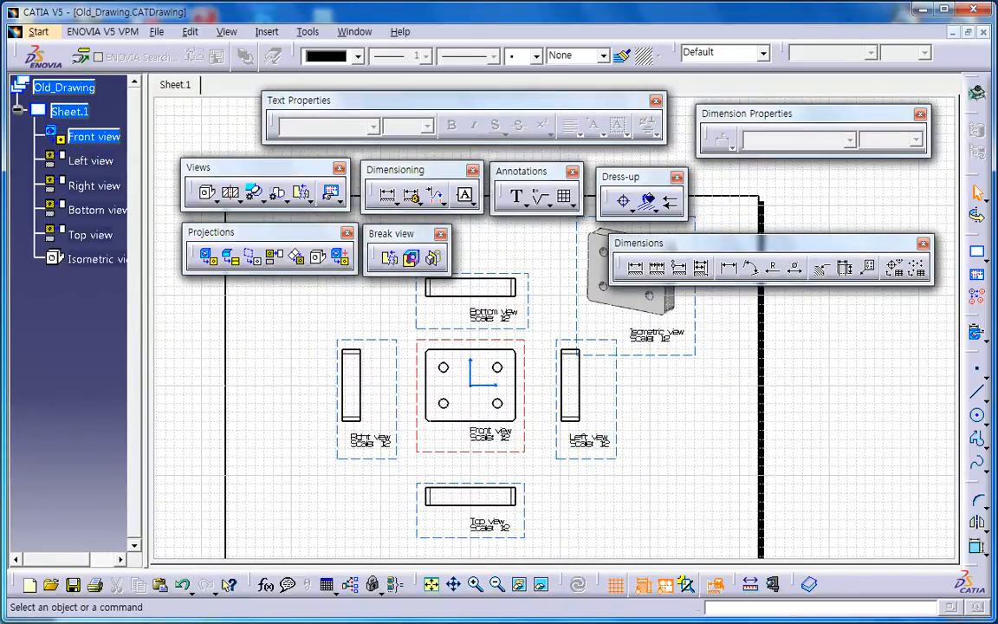
drag(773, 244, 783, 240)
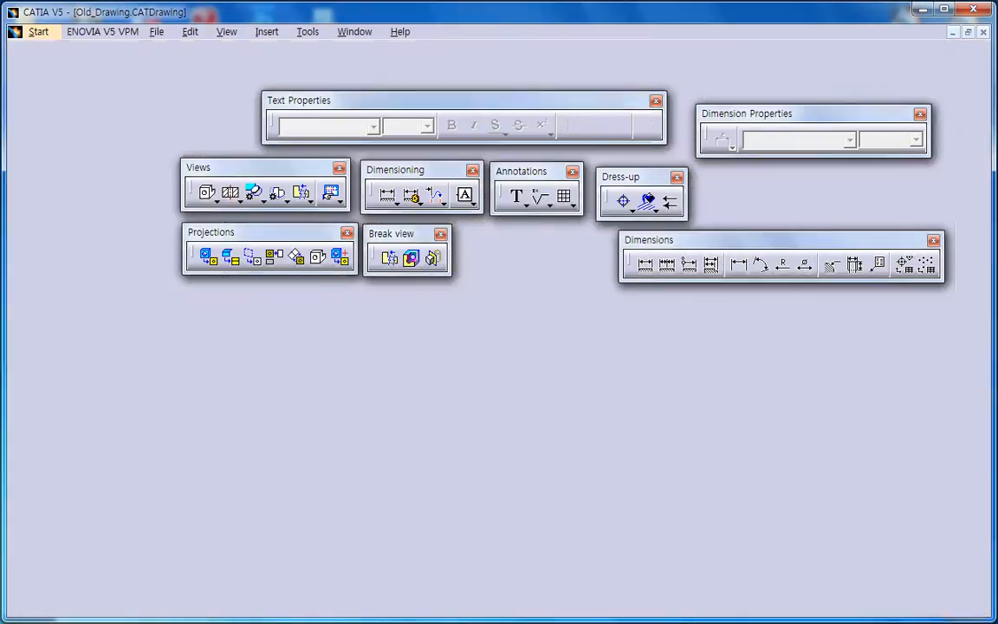
middle_drag(736, 390, 737, 425)
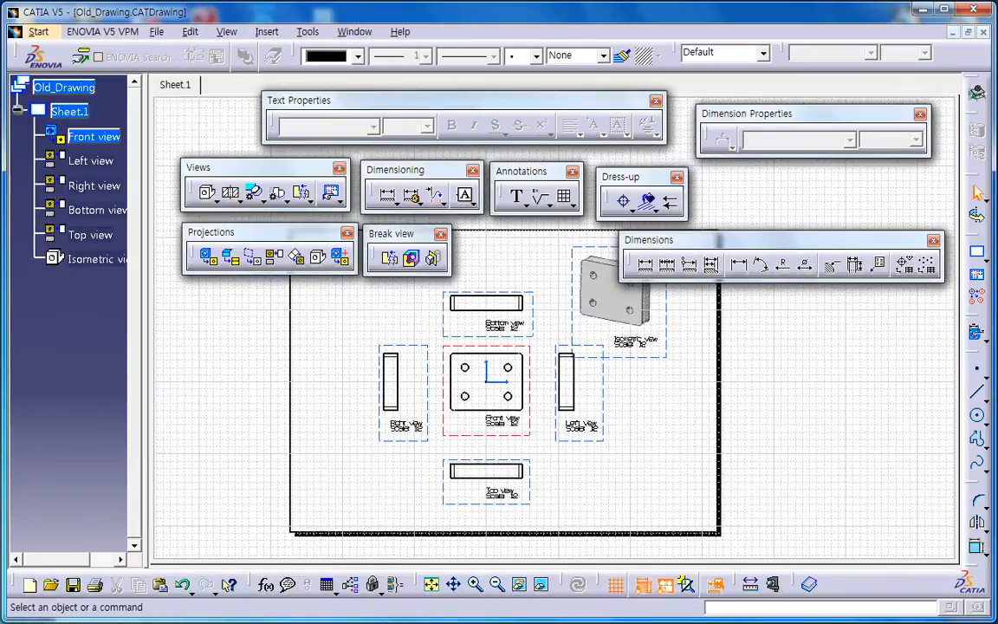
- Close Old_Drawing with its changes saved, and close Old_Part
key(ctrl+F4)
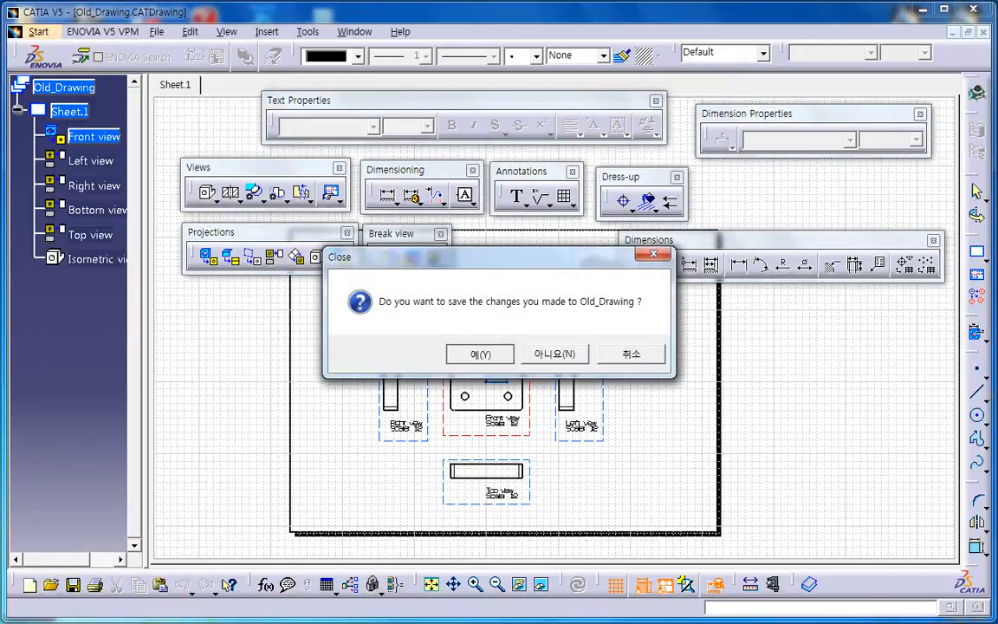
key(Return)
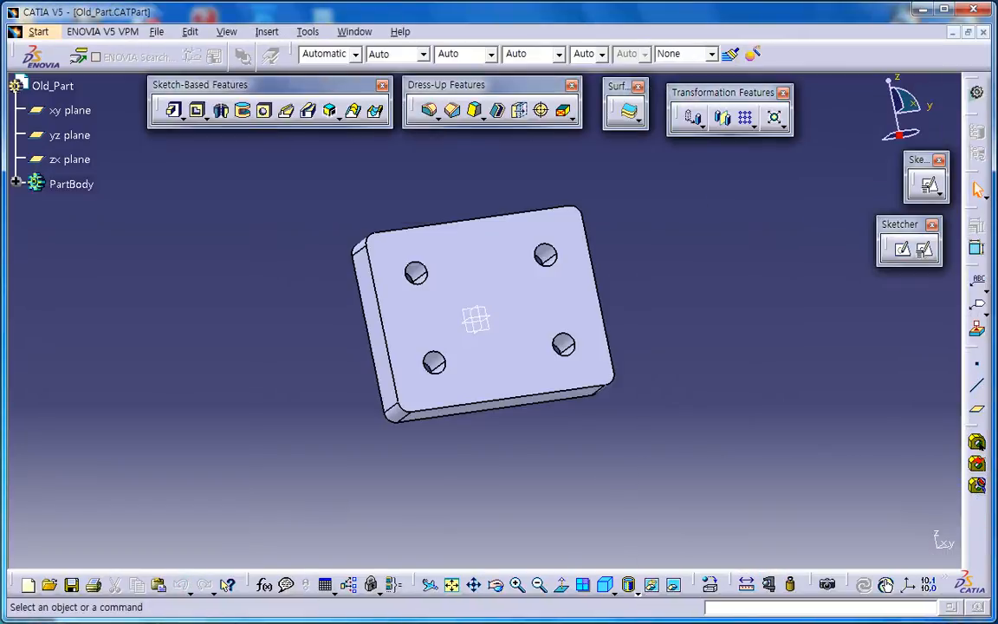
key(ctrl+F4)
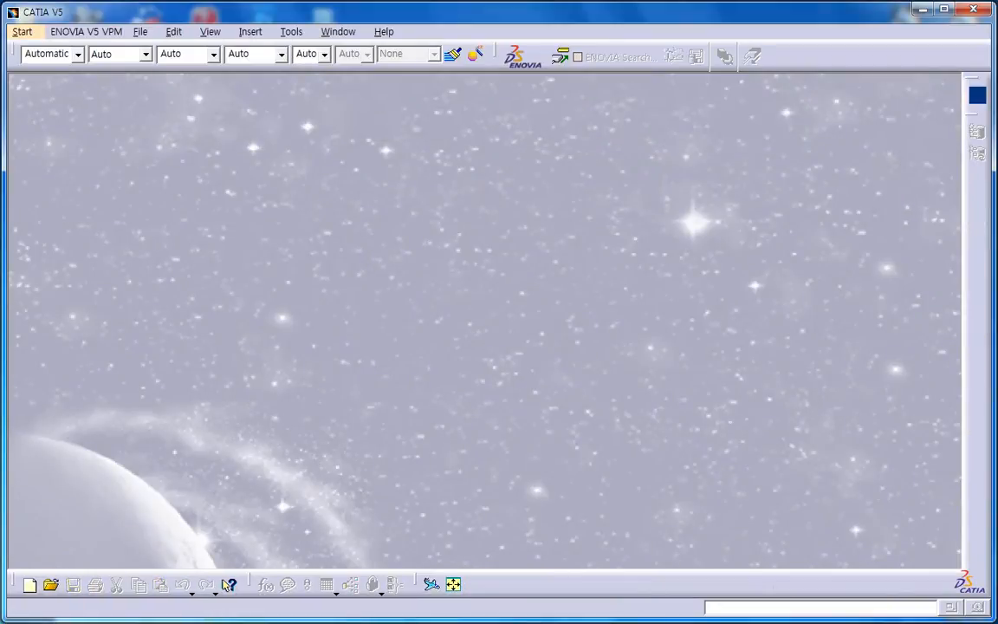
- Open Old_Part.CATPart from the Old folder on the desktop
key(alt+f)
key(Down)
key(Down)
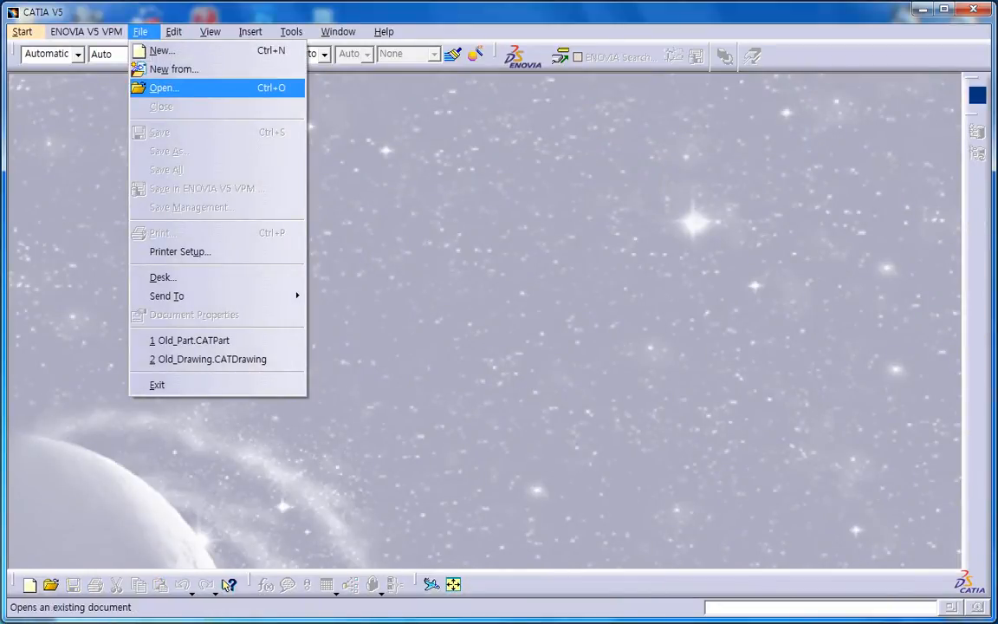
key(Return)
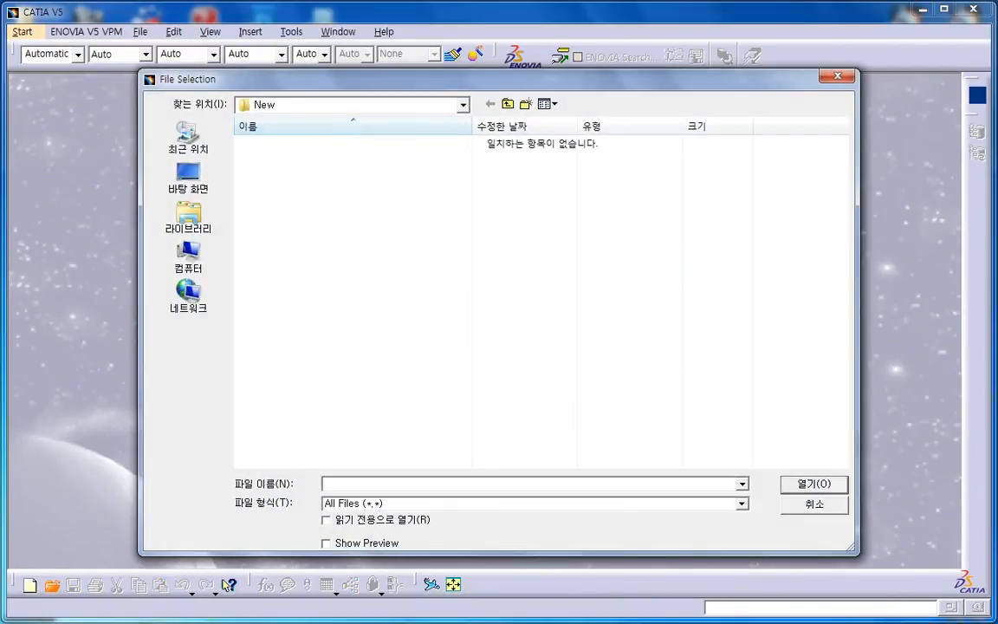
click(508, 104)
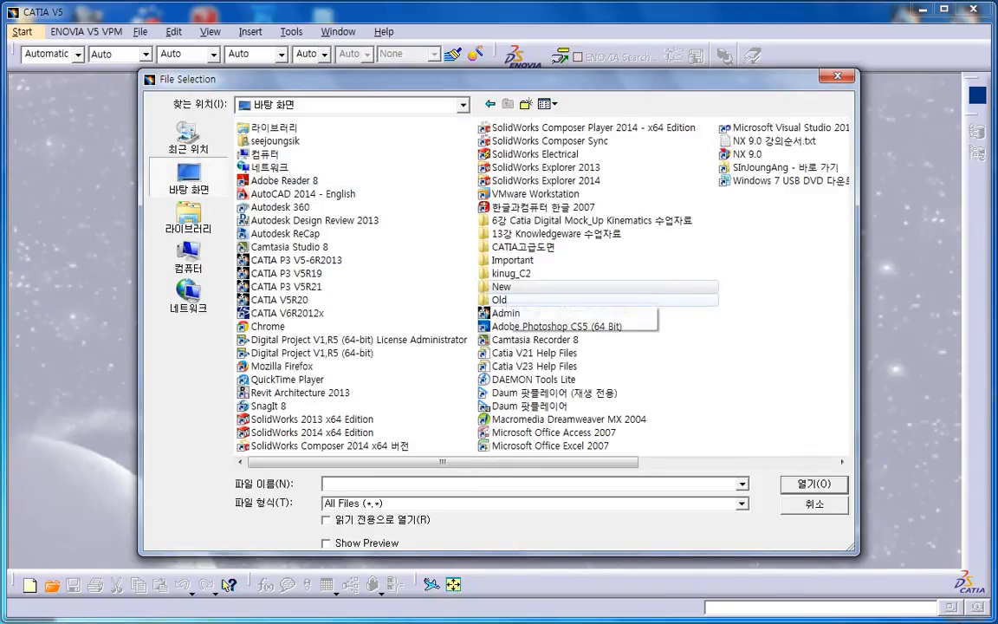
click(501, 299)
double_click(501, 300)
double_click(314, 159)
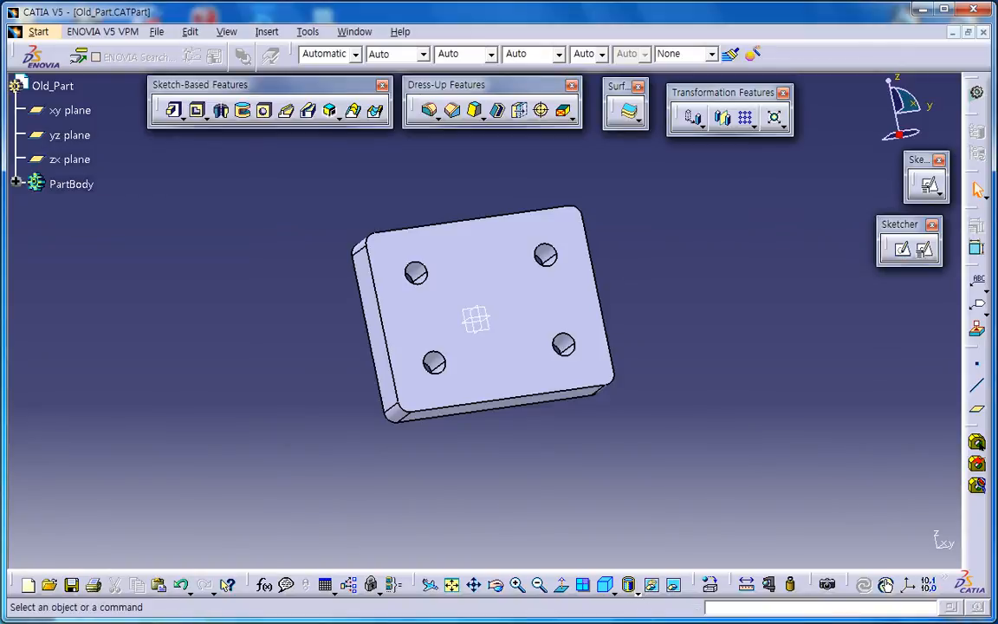
- Save the part as a new document named New_Part.CATPart in the New folder on the desktop
click(157, 32)
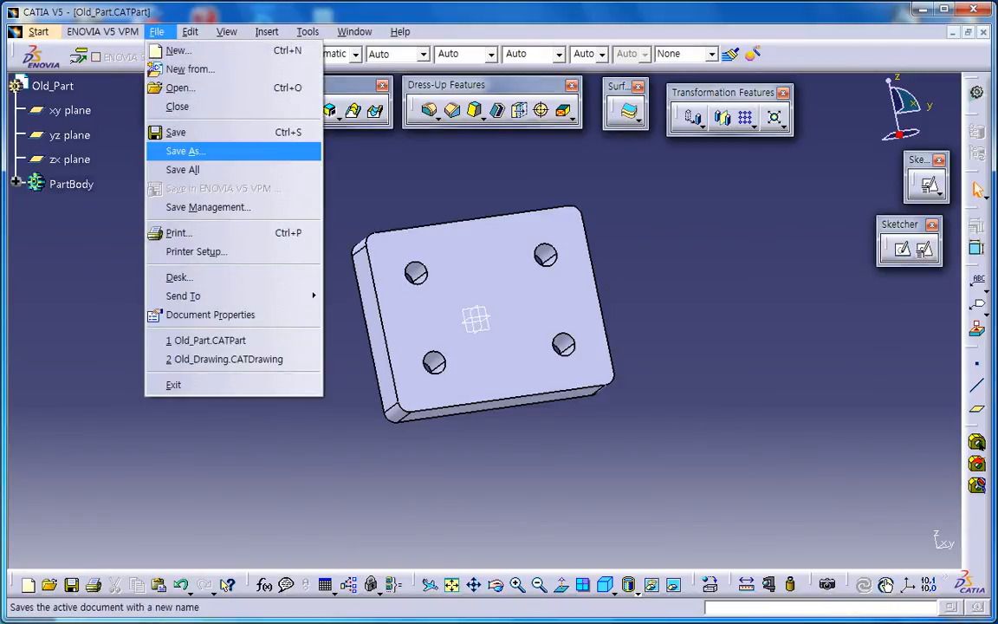
click(185, 151)
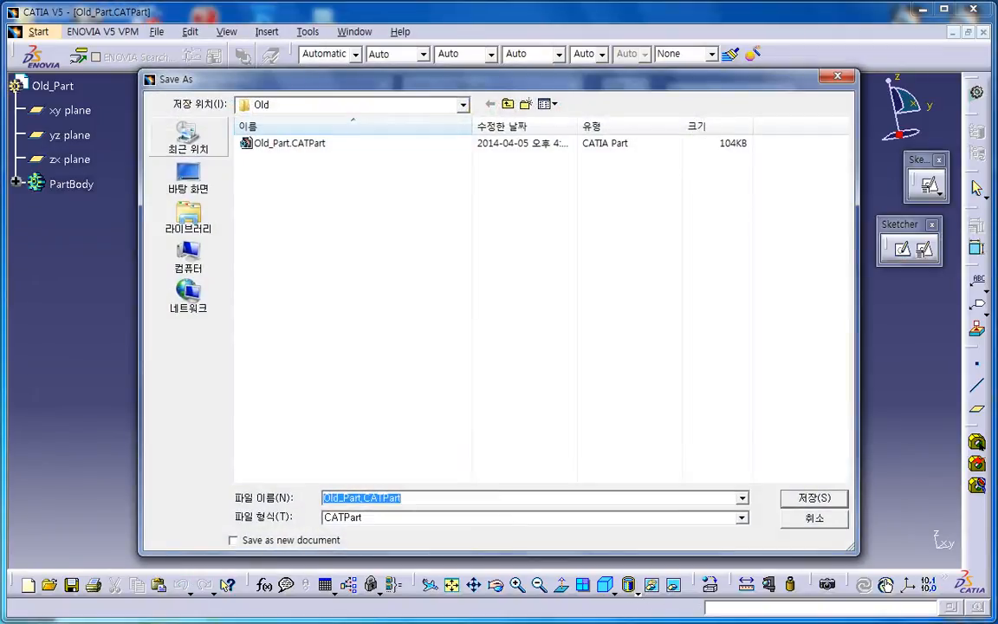
click(508, 104)
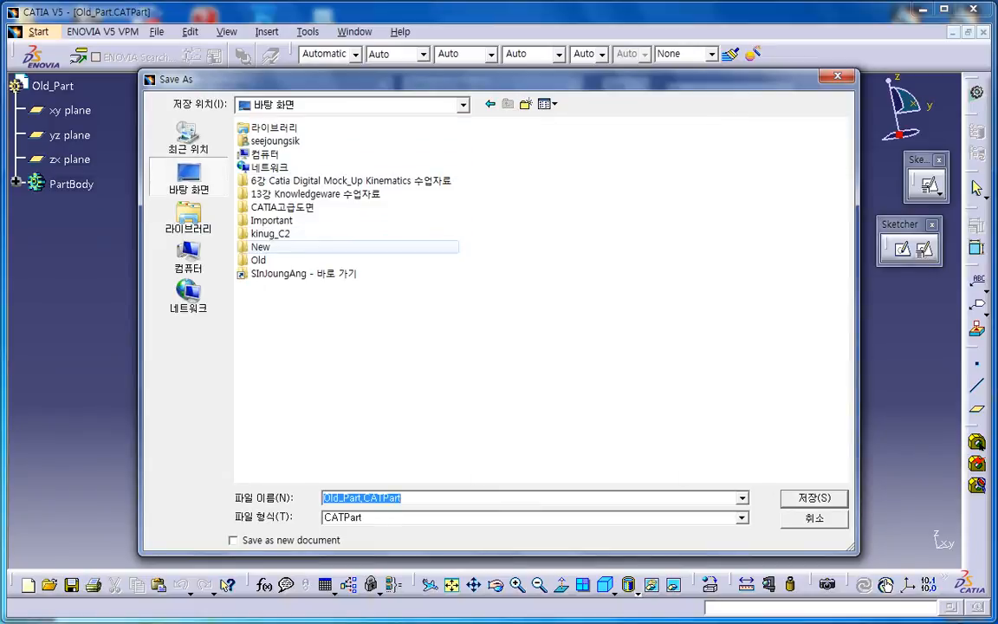
double_click(260, 247)
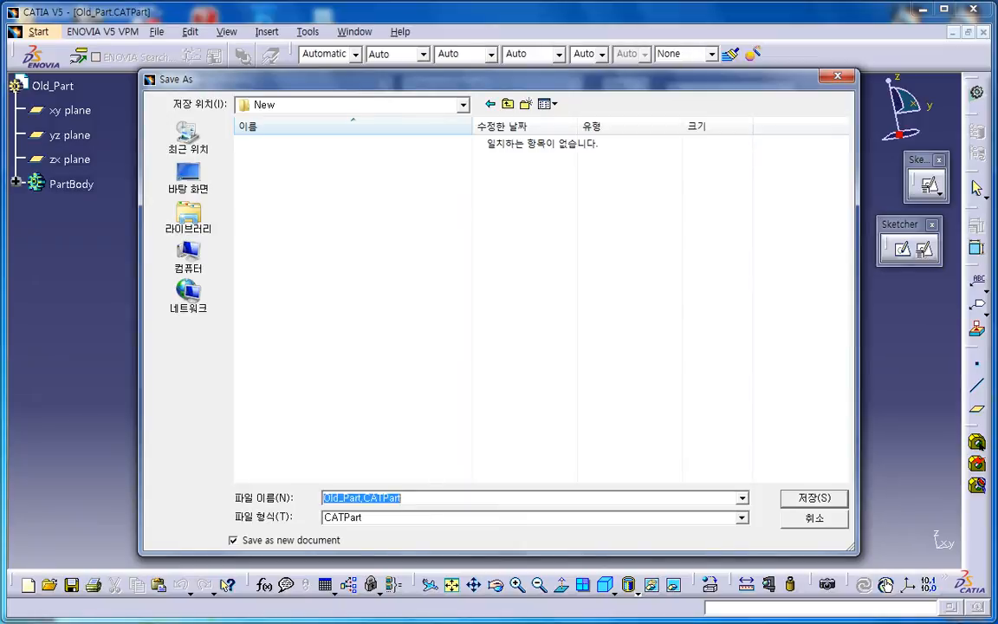
drag(340, 499, 323, 498)
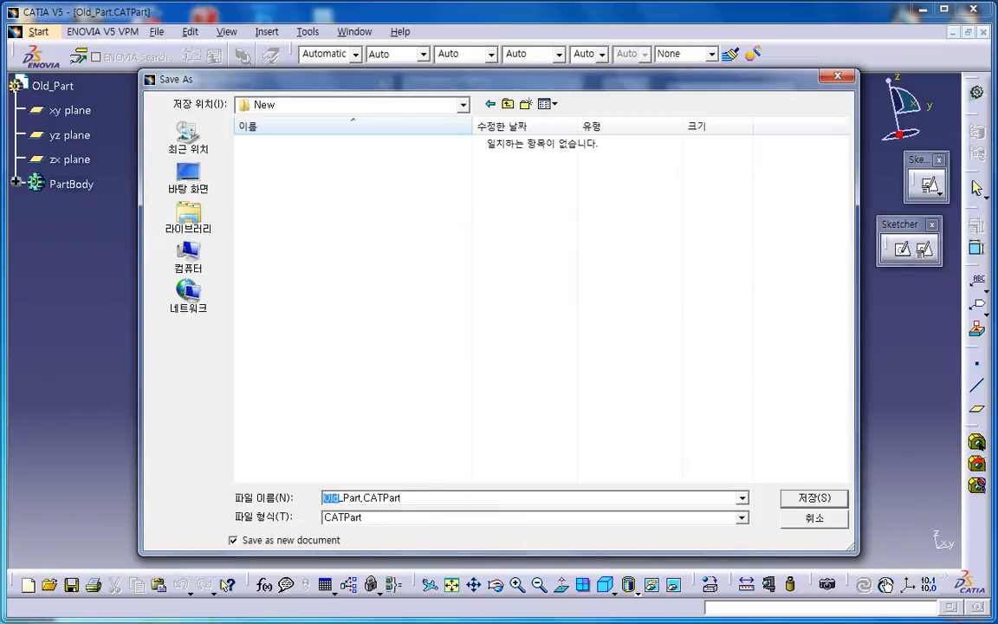
text(New)
key(Return)
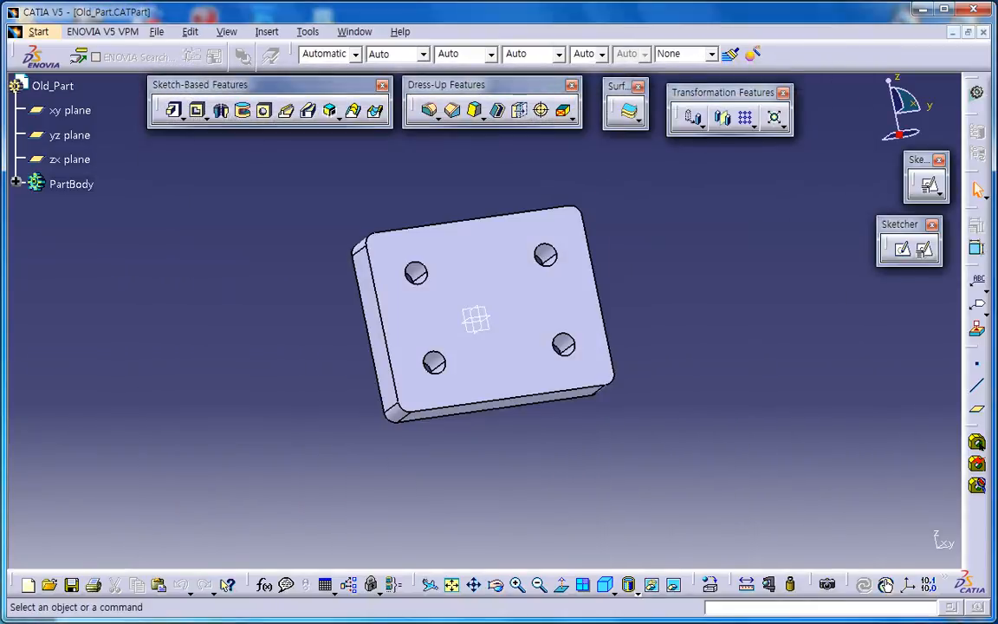
- Change the part number of the open part to New_Part in its product properties
right_click(53, 86)
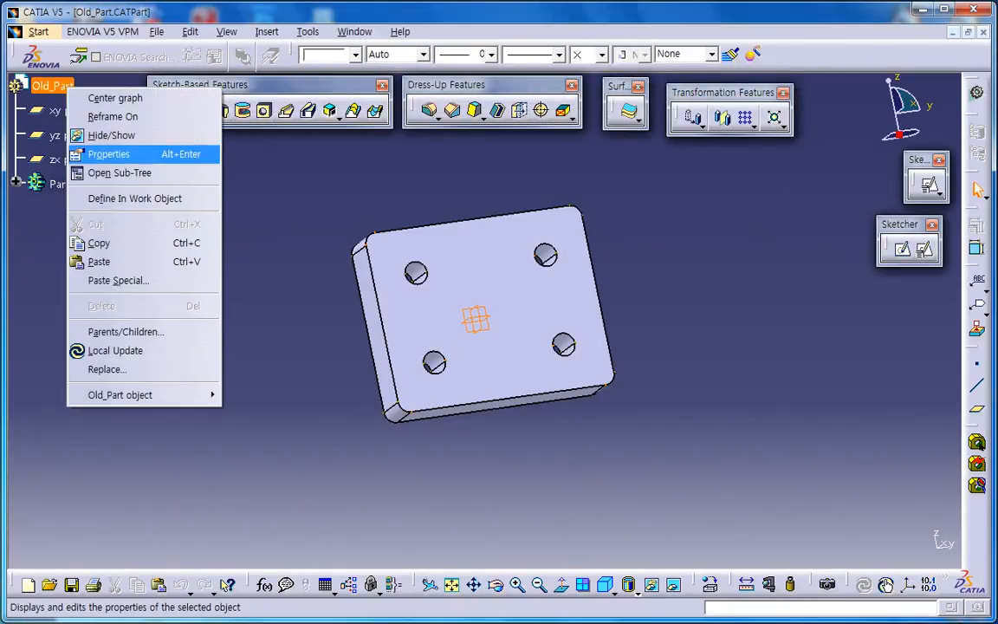
click(97, 156)
click(652, 157)
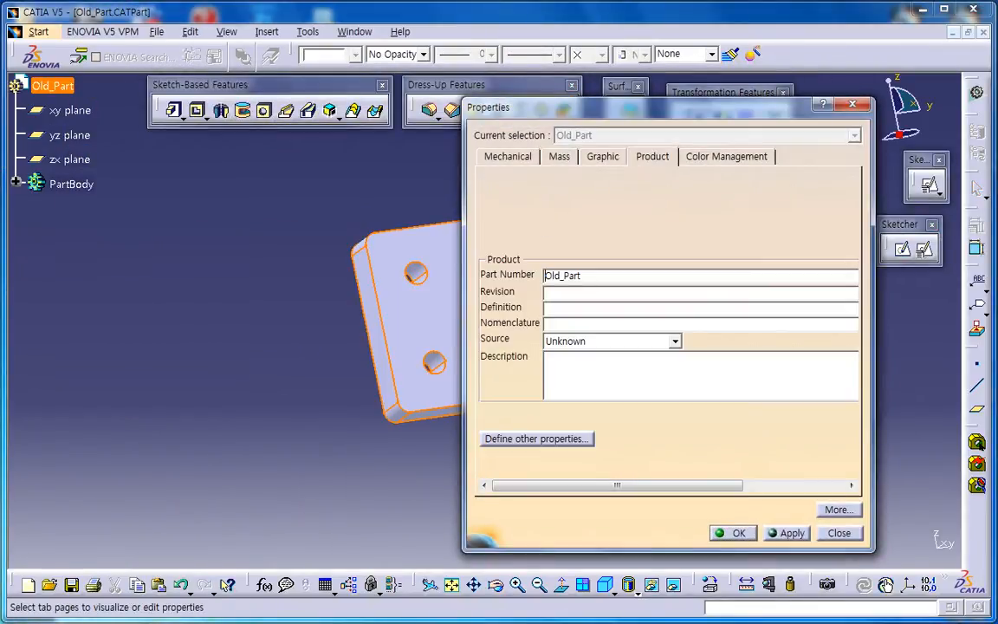
drag(545, 276, 561, 277)
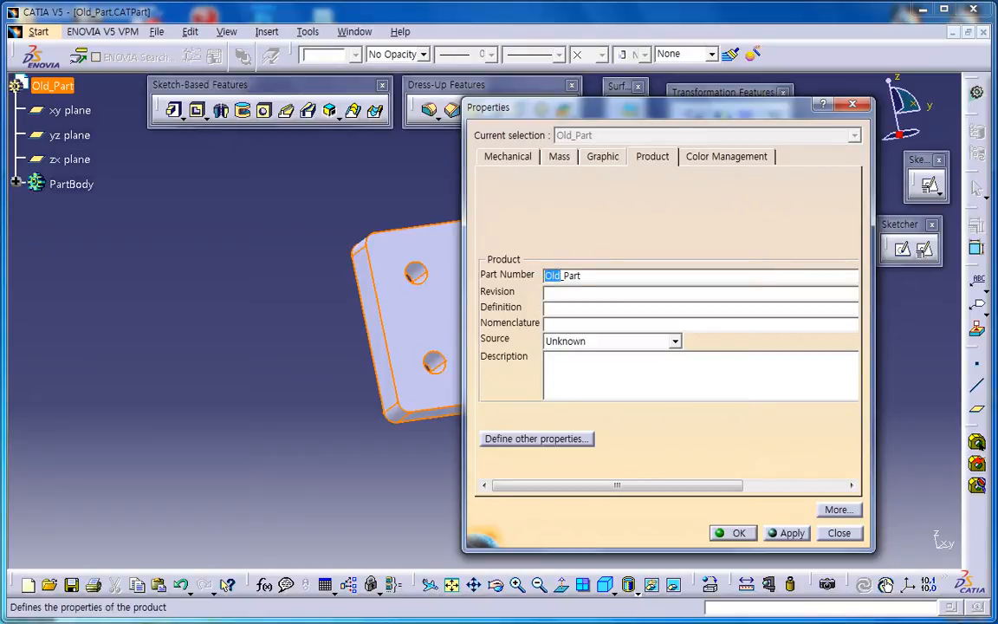
text(New)
click(733, 533)
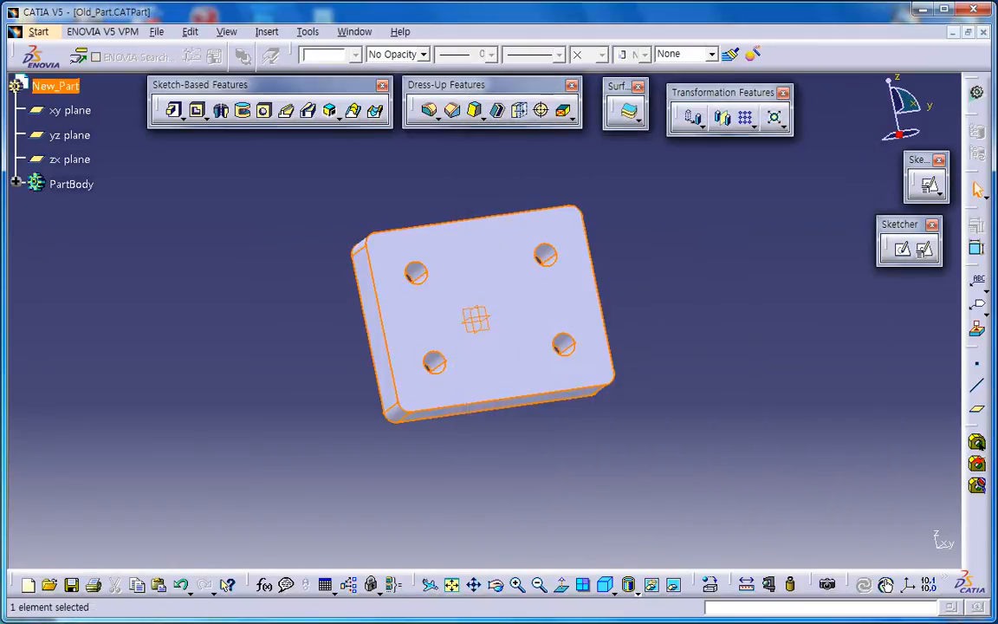
- Save the open part with its changed part number and close it
click(157, 32)
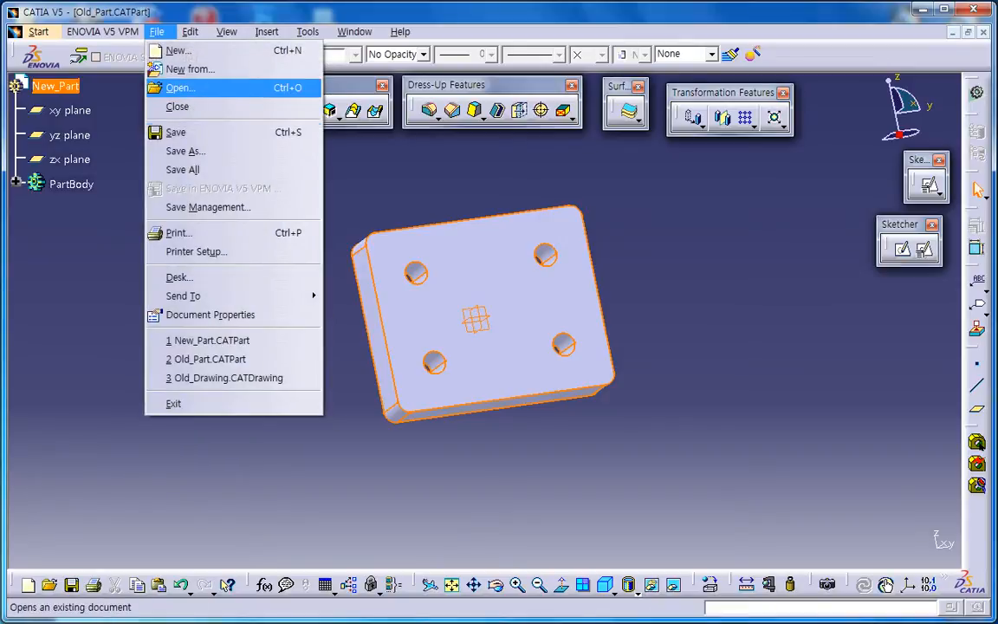
click(176, 131)
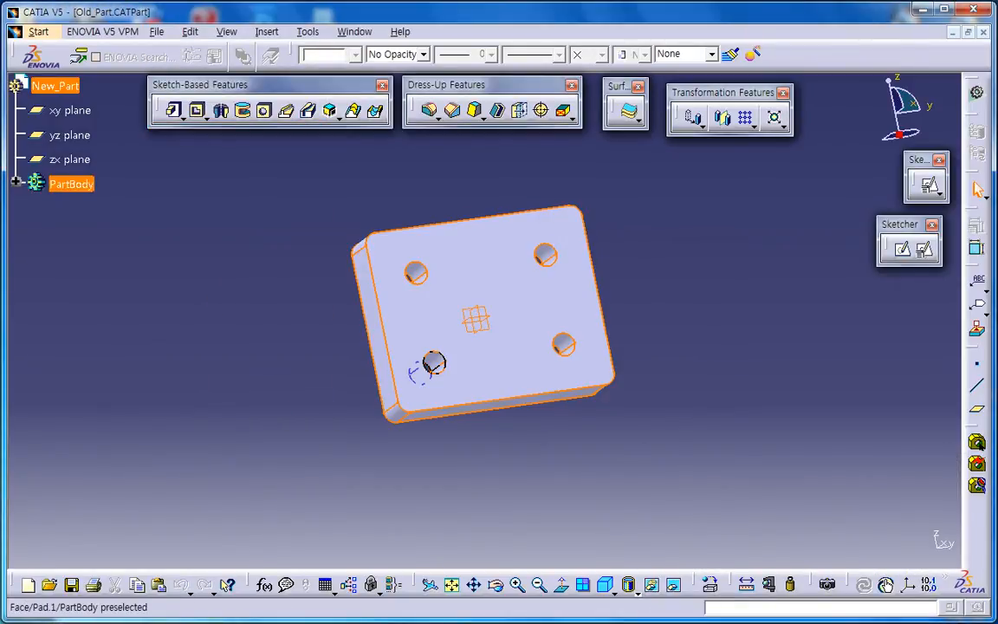
click(364, 451)
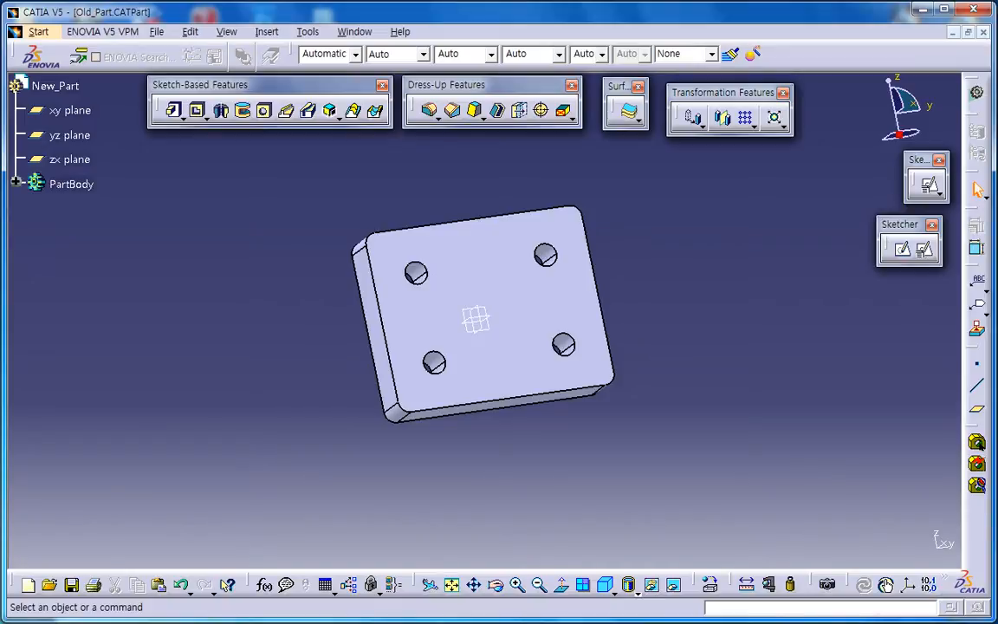
key(ctrl+F4)
- Open Old_Drawing.CATDrawing from the Old folder
key(alt+f)
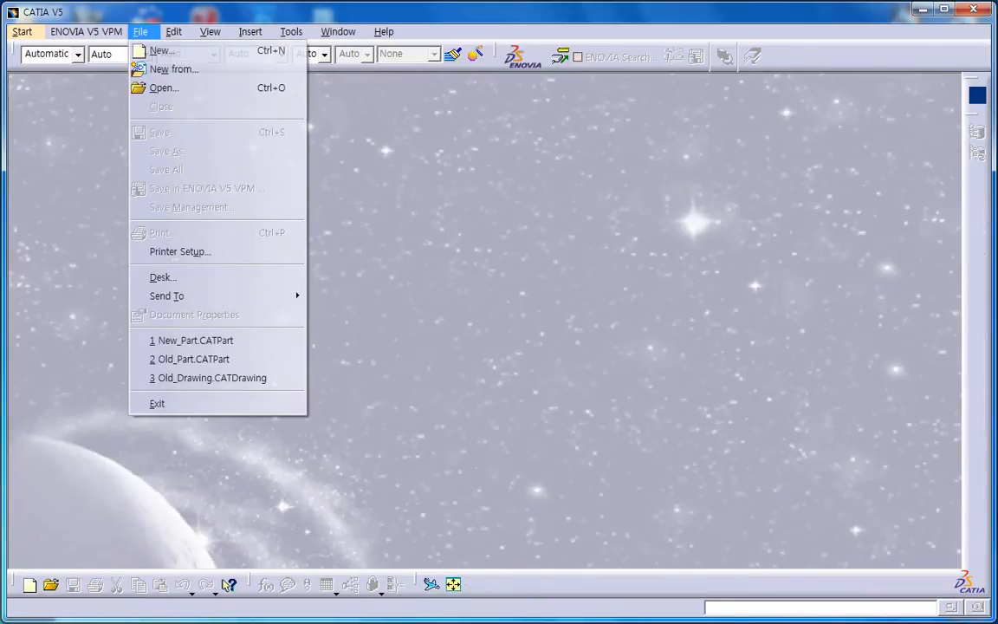
key(Down)
key(Return)
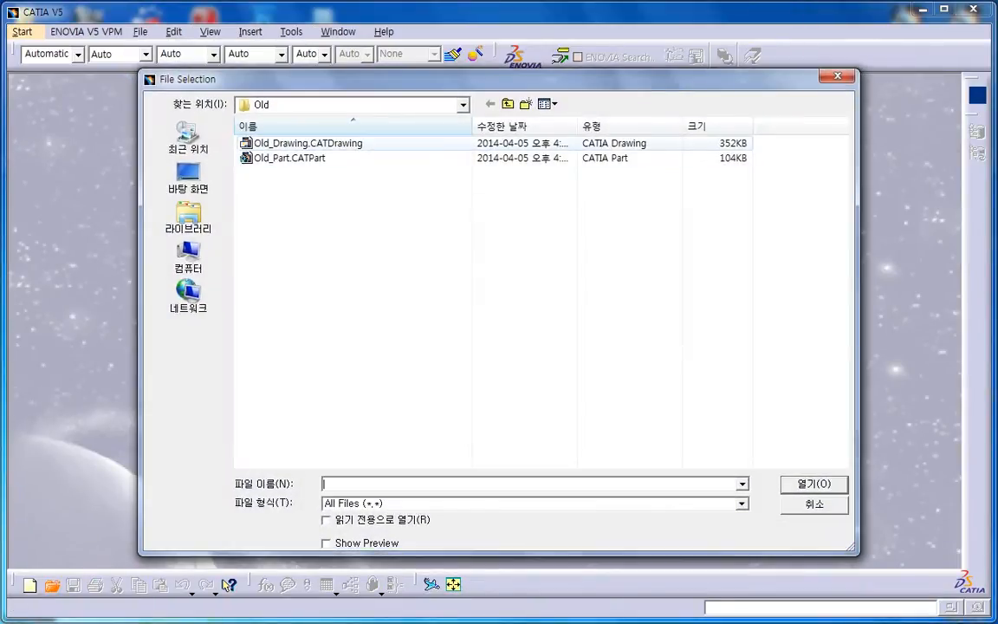
key(Down)
key(Return)
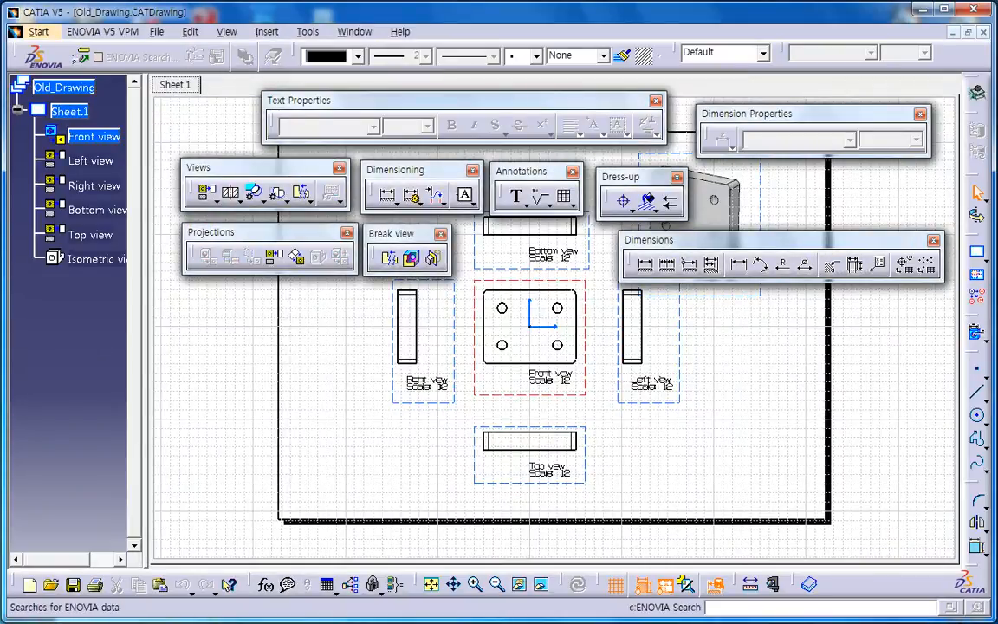
- Save the drawing as a new document named New_Drawing.CATDrawing in the New folder on the desktop
key(alt+f)
key(Down)
key(Down)
key(Down)
key(Down)
key(Down)
key(Down)
key(Up)
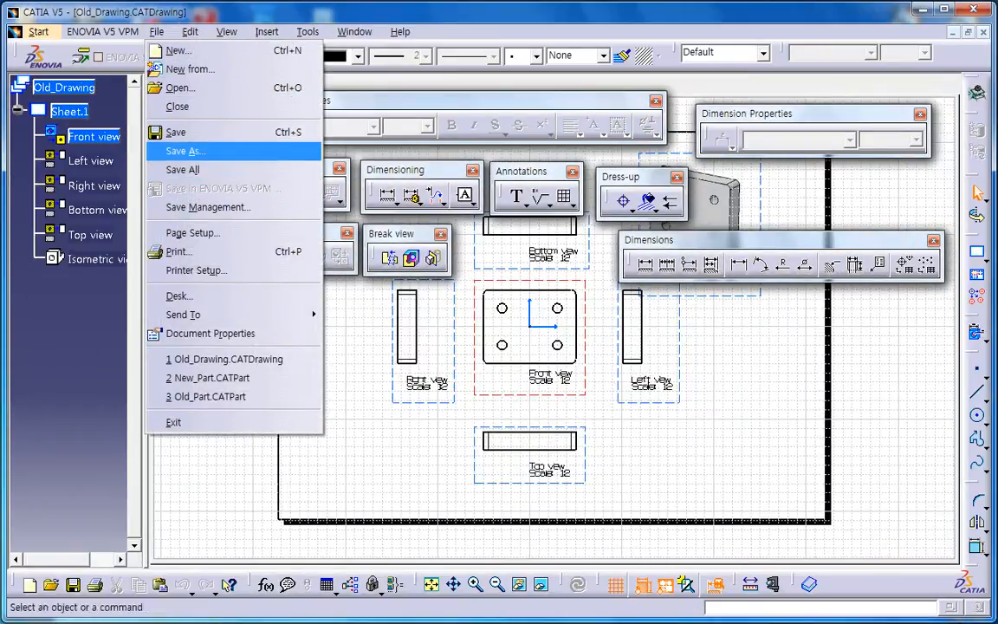
key(Return)
click(508, 104)
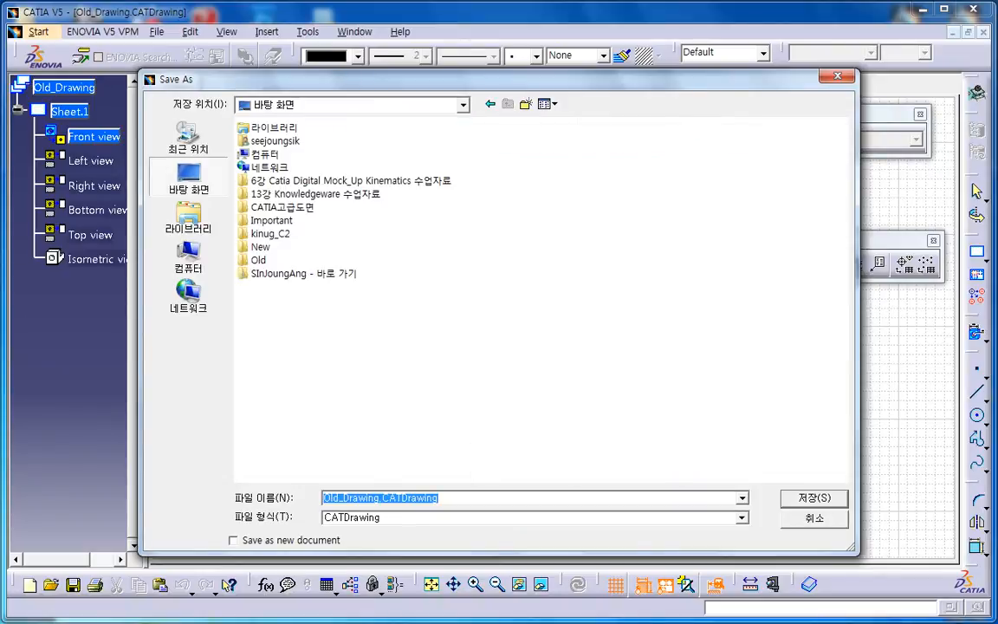
double_click(263, 247)
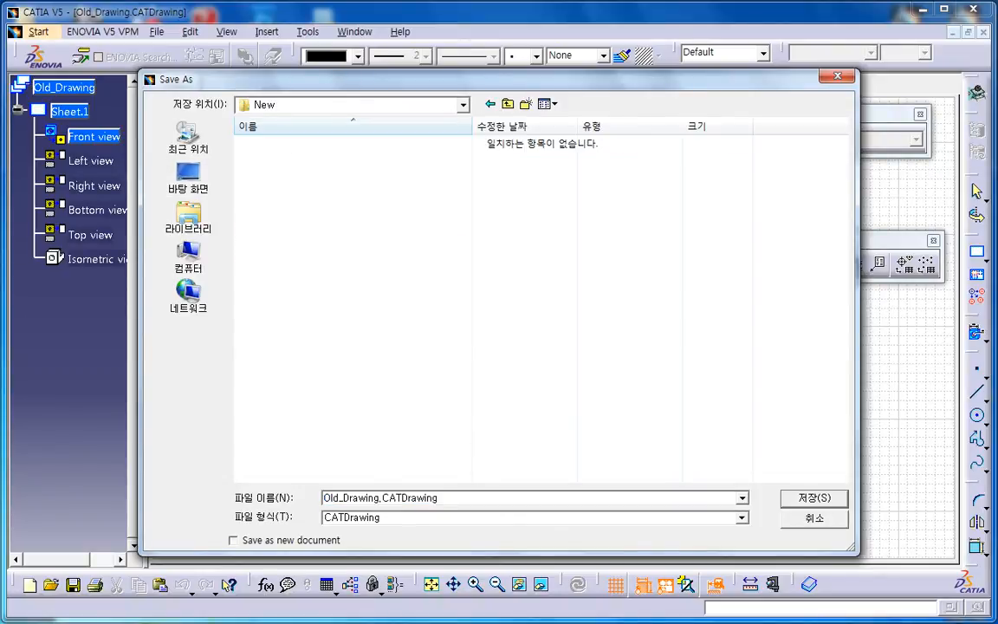
click(233, 540)
click(325, 498)
drag(323, 498, 334, 499)
key(BackSpace)
key(Delete)
text(New)
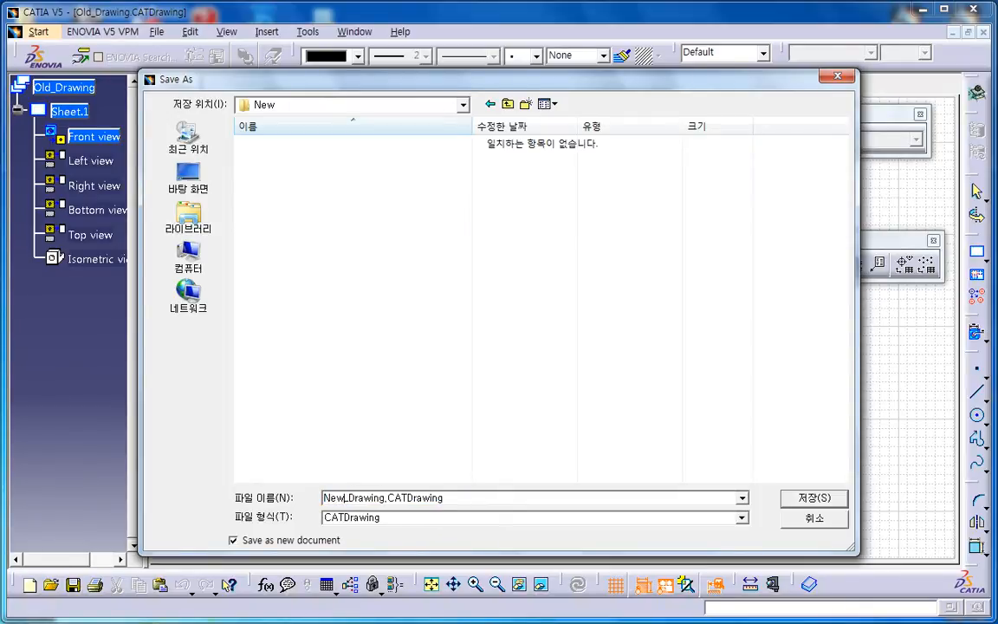
key(Return)
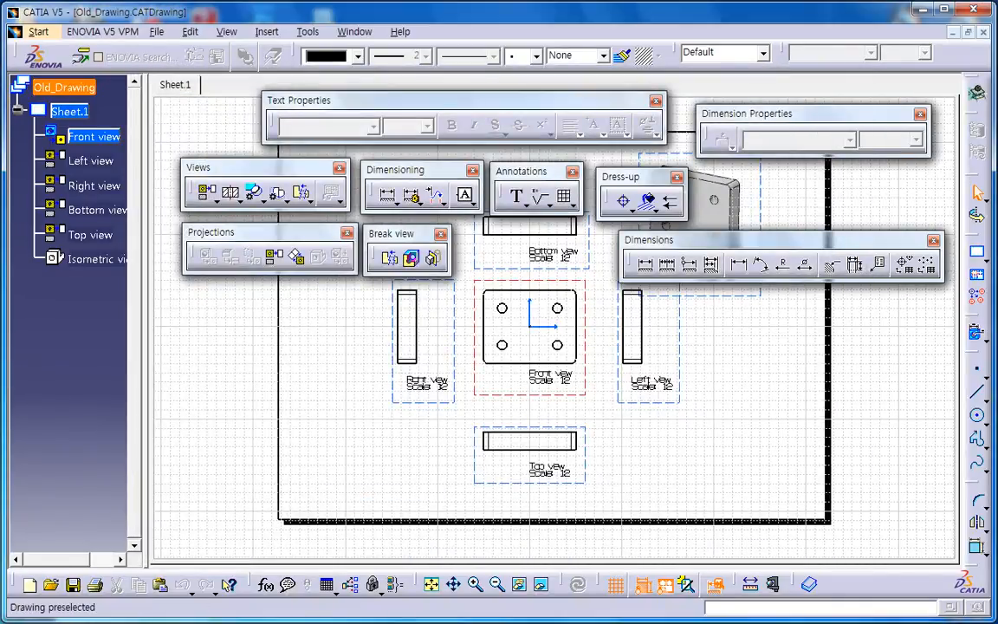
- Close Old_Drawing without making further edits to it
right_click(80, 85)
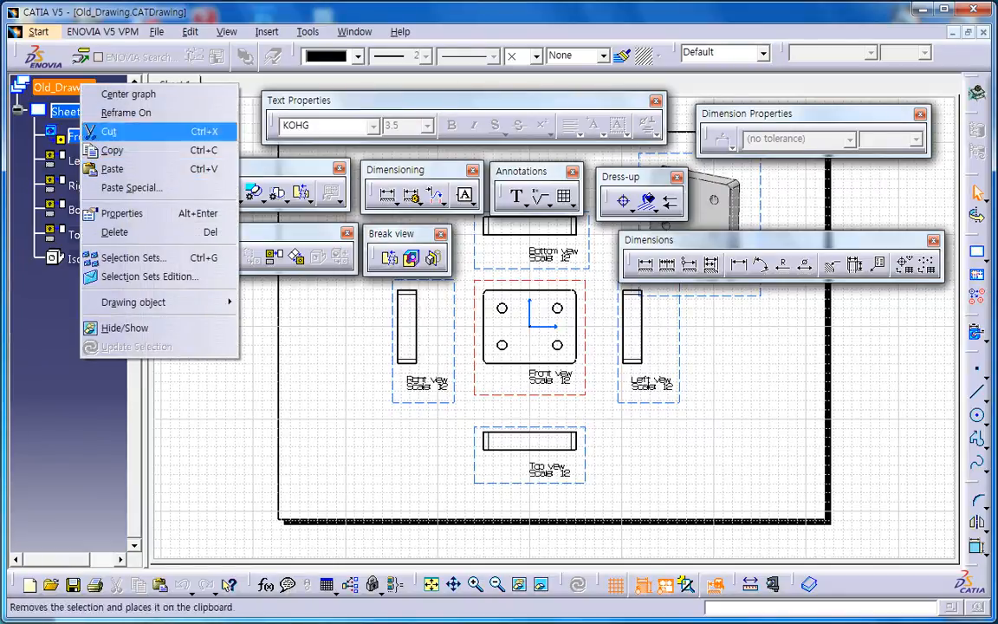
click(73, 86)
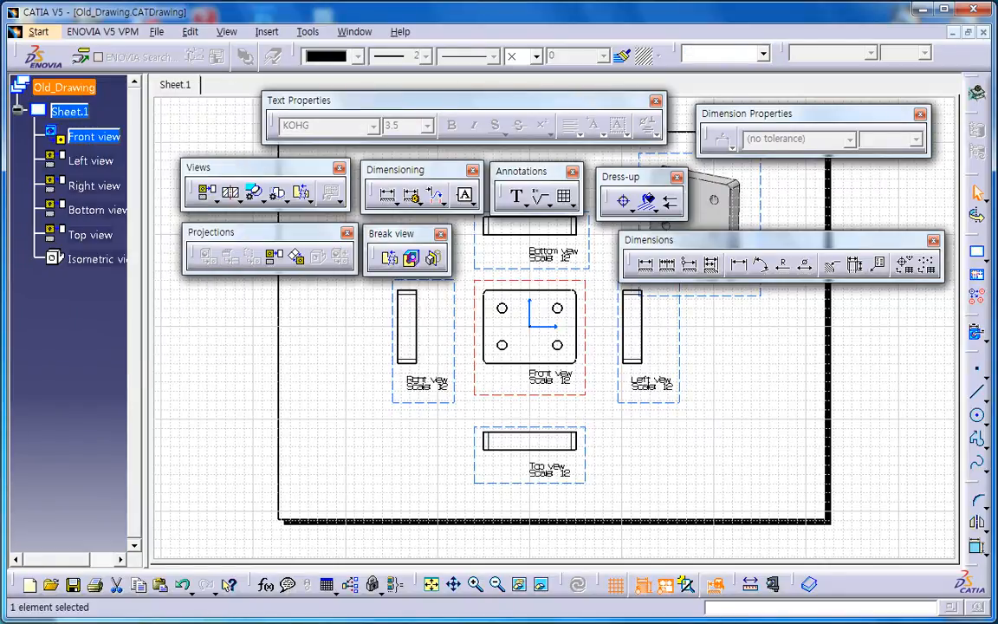
key(ctrl+Tab)
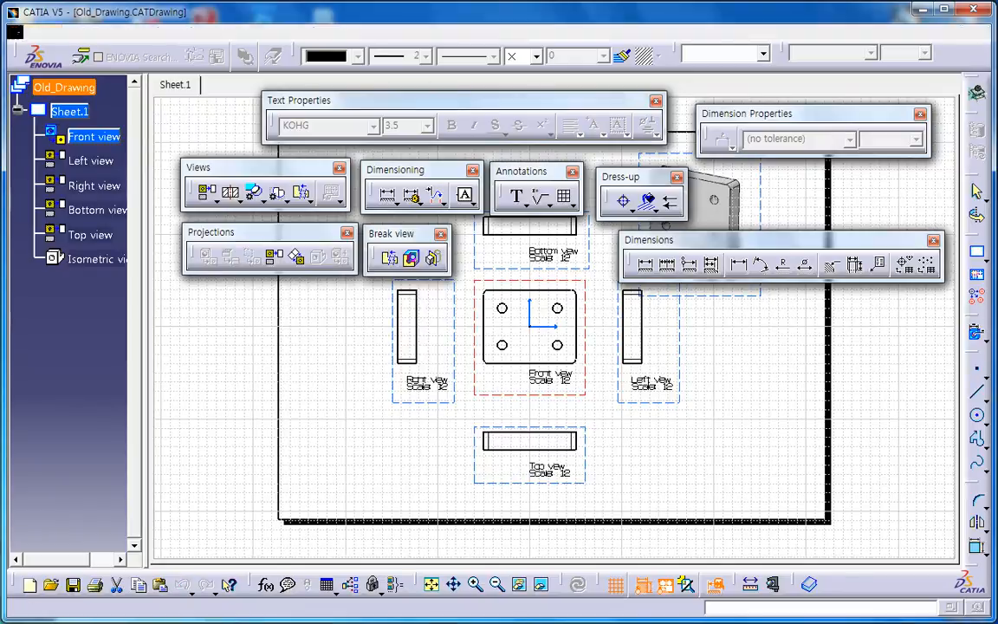
click(554, 353)
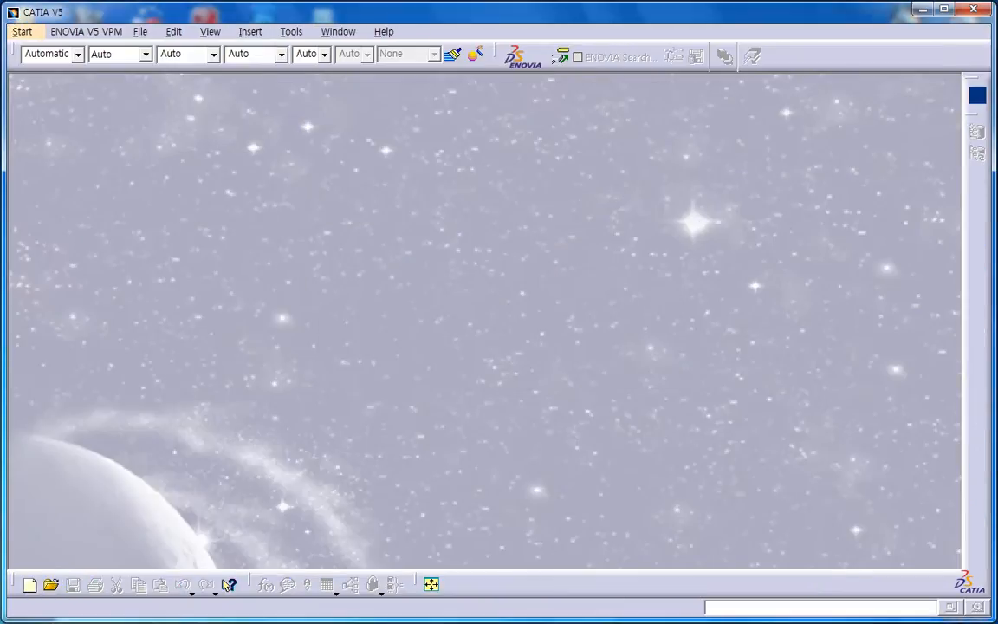
- Open New_Drawing.CATDrawing from the New folder on the desktop
click(141, 32)
click(163, 88)
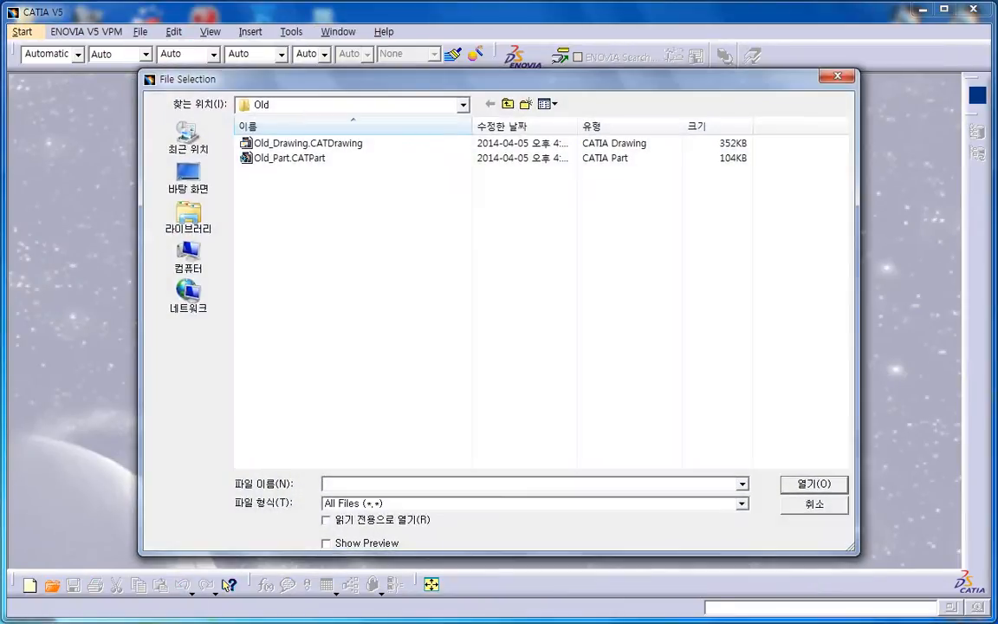
click(463, 104)
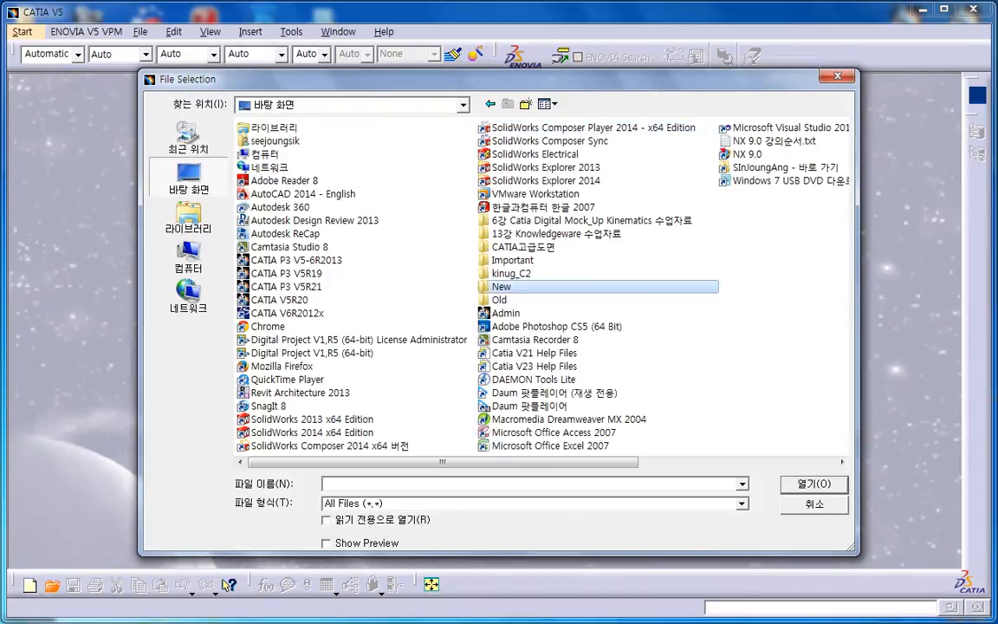
click(494, 308)
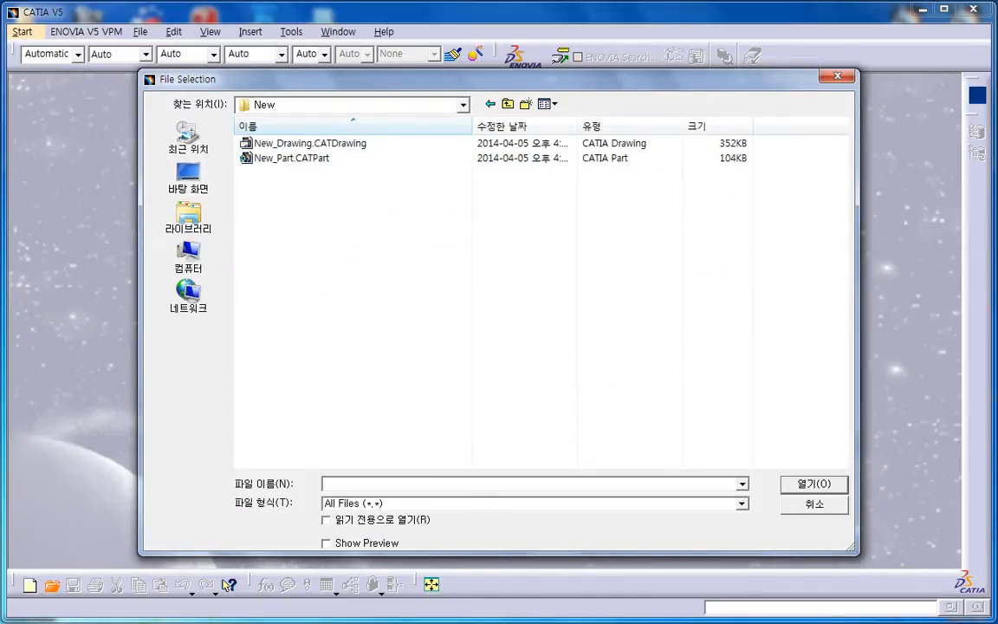
double_click(309, 143)
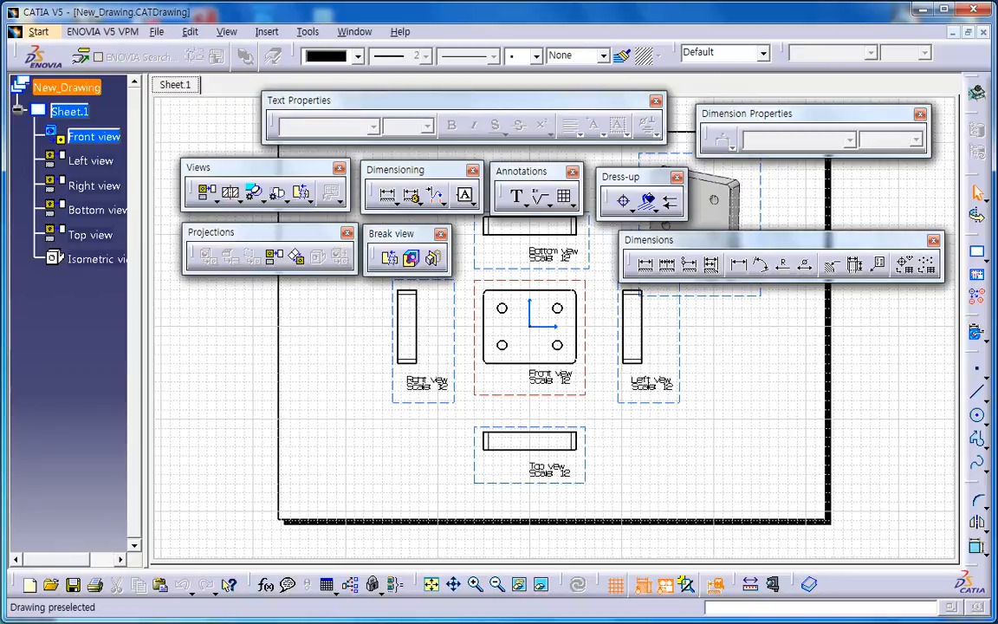
- Try to replace the drawing's pointed document Old_Part.CATPart with New_Part.CATPart from the New folder on the desktop
click(190, 31)
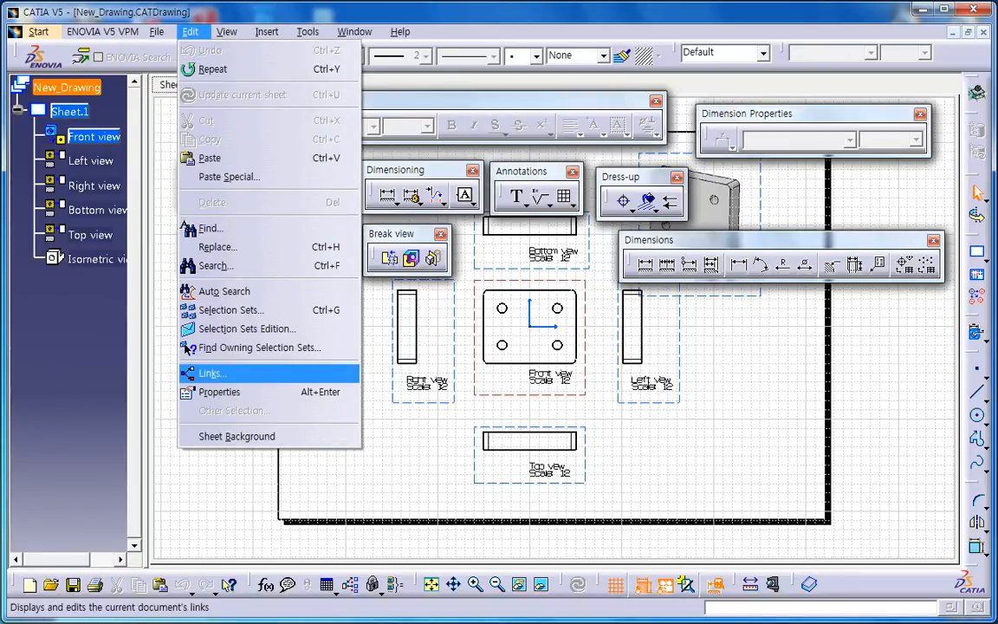
click(209, 373)
drag(433, 273, 448, 230)
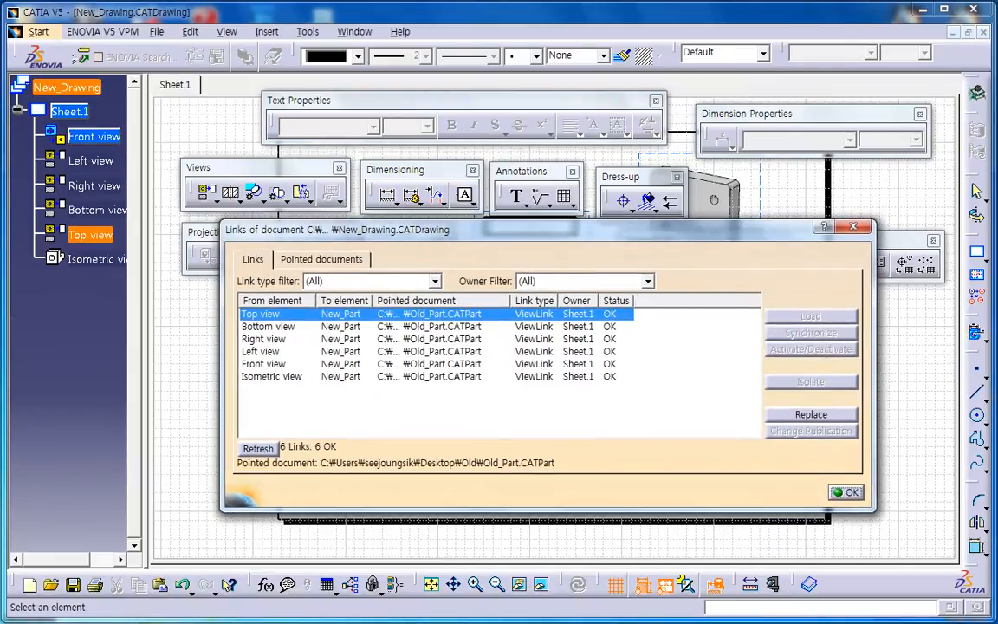
click(321, 259)
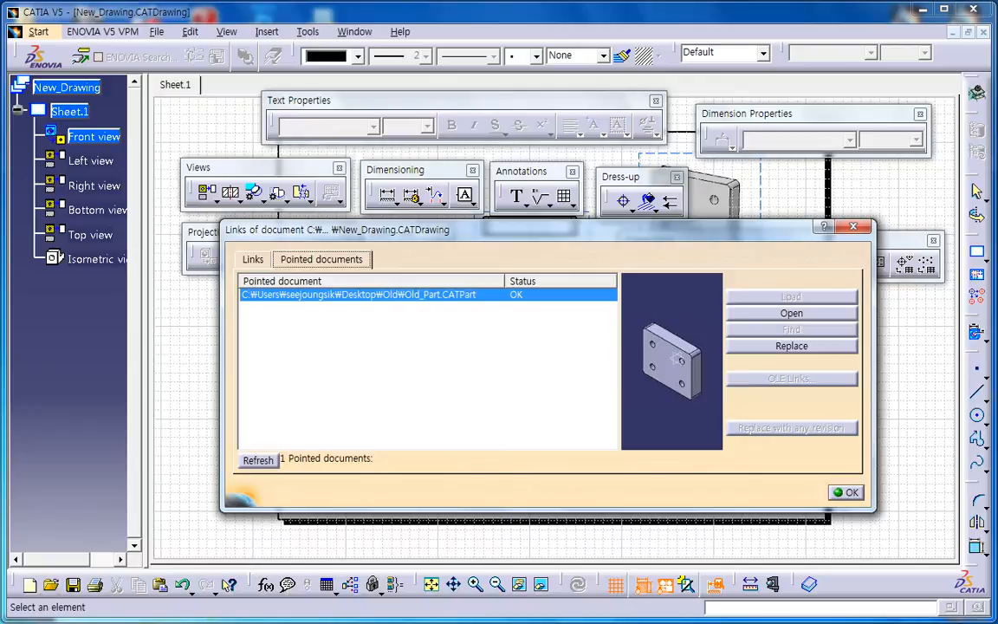
click(792, 345)
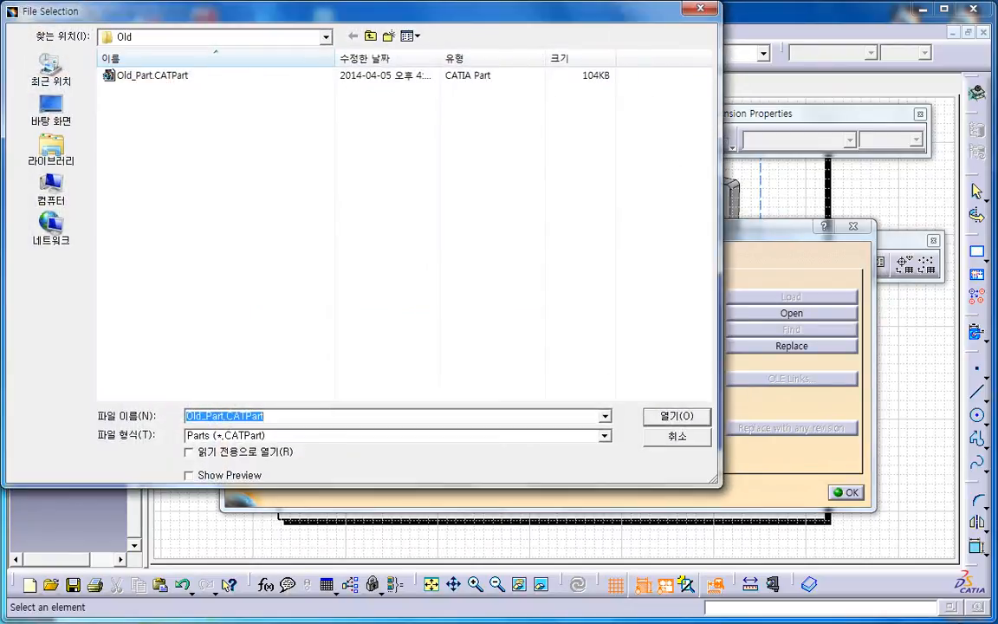
click(370, 36)
double_click(123, 178)
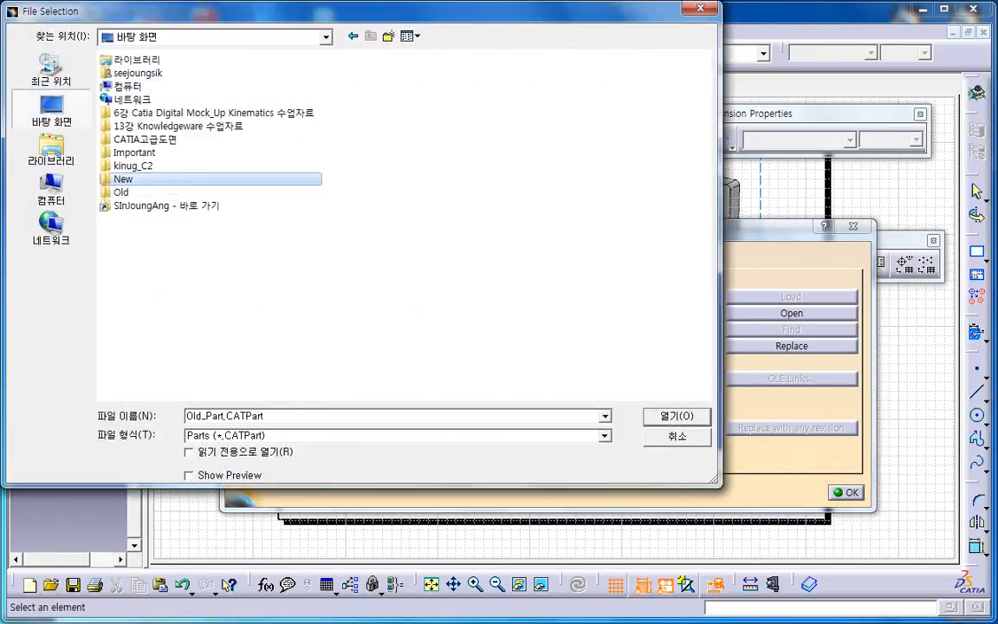
click(154, 75)
key(Return)
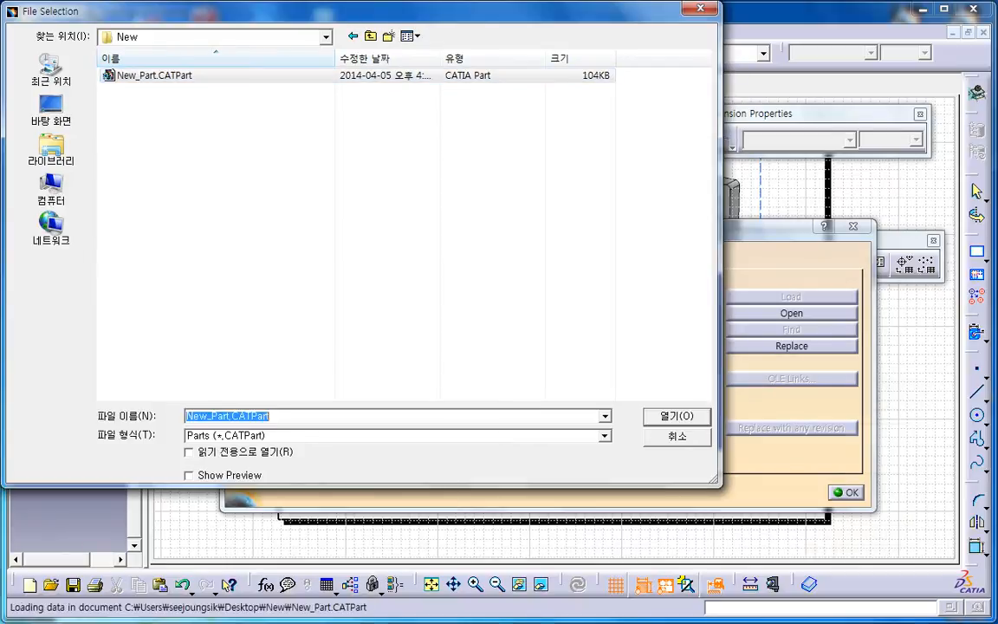
drag(553, 417, 620, 417)
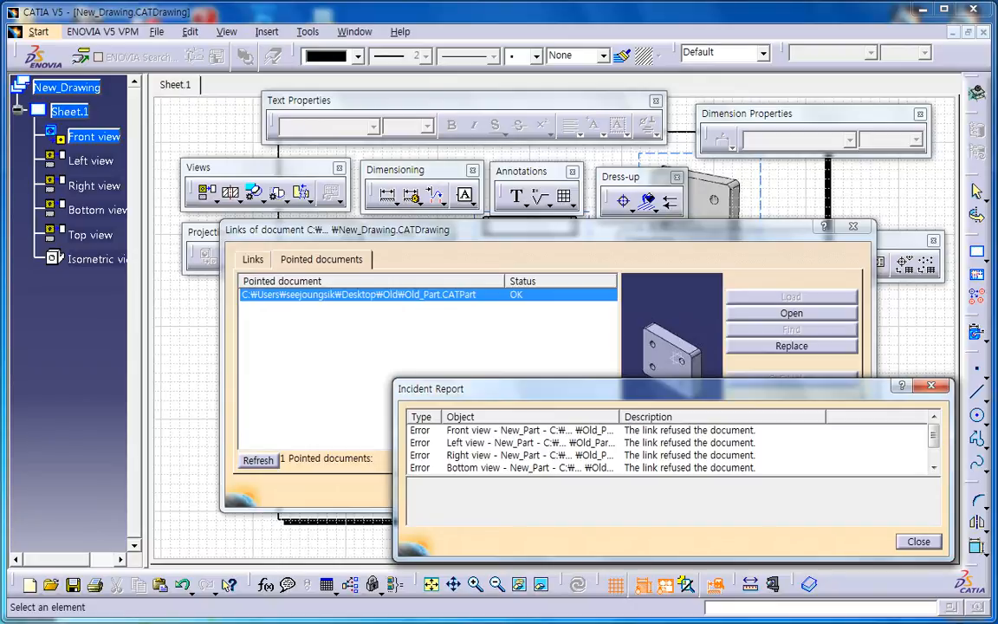
key(Escape)
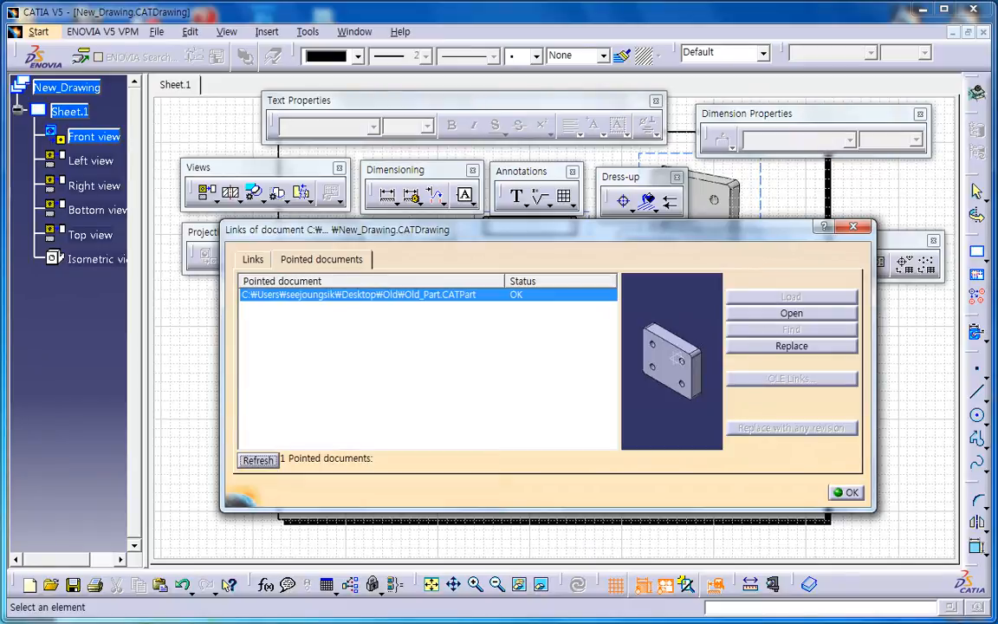
- Try to replace only the Top view's link with New_Part.CATPart from the New folder, and close the links dialog
click(253, 260)
click(811, 415)
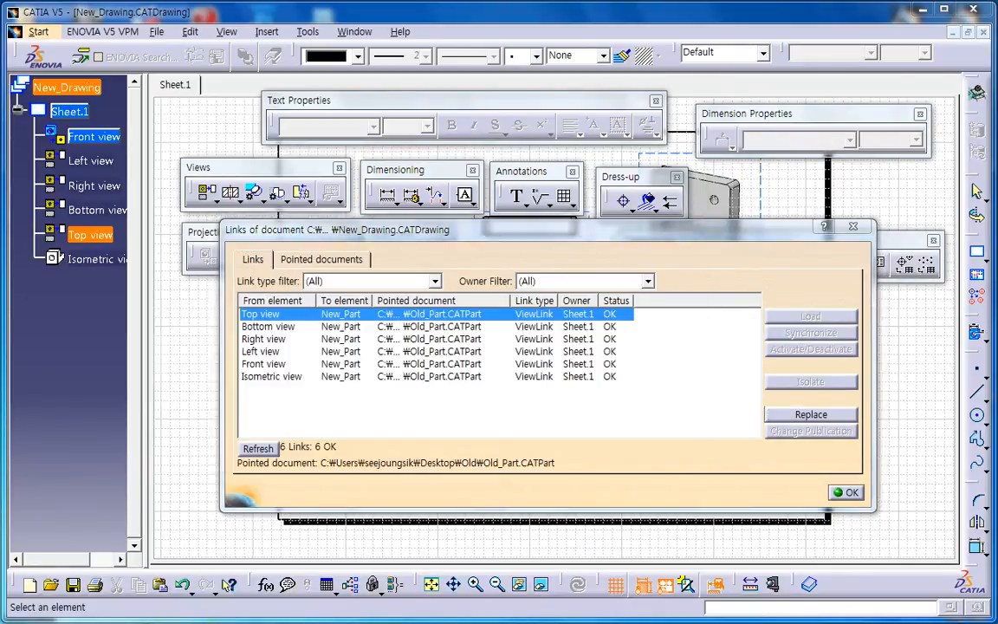
click(371, 36)
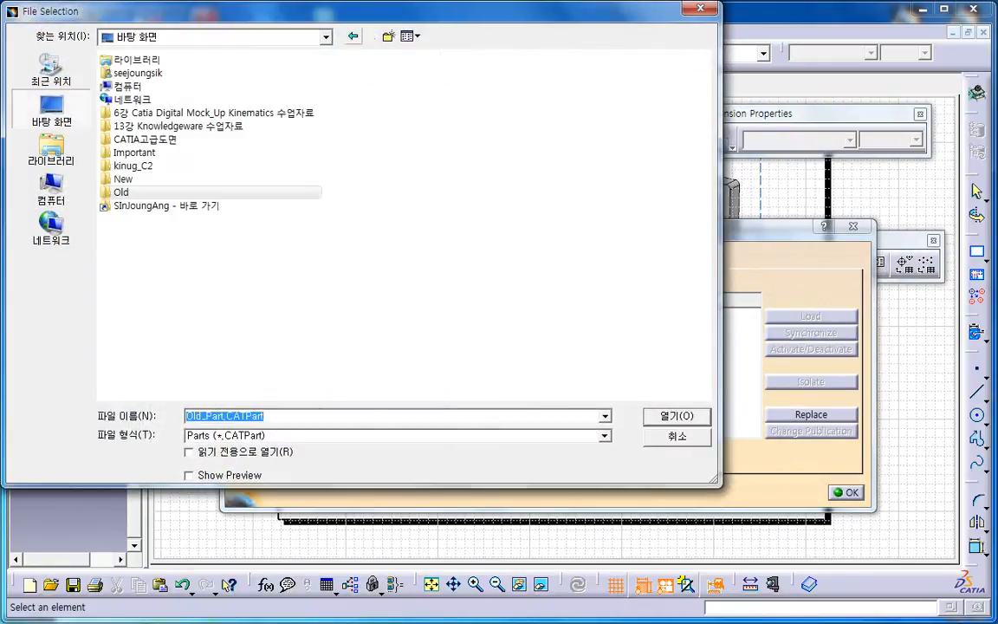
double_click(125, 178)
click(155, 76)
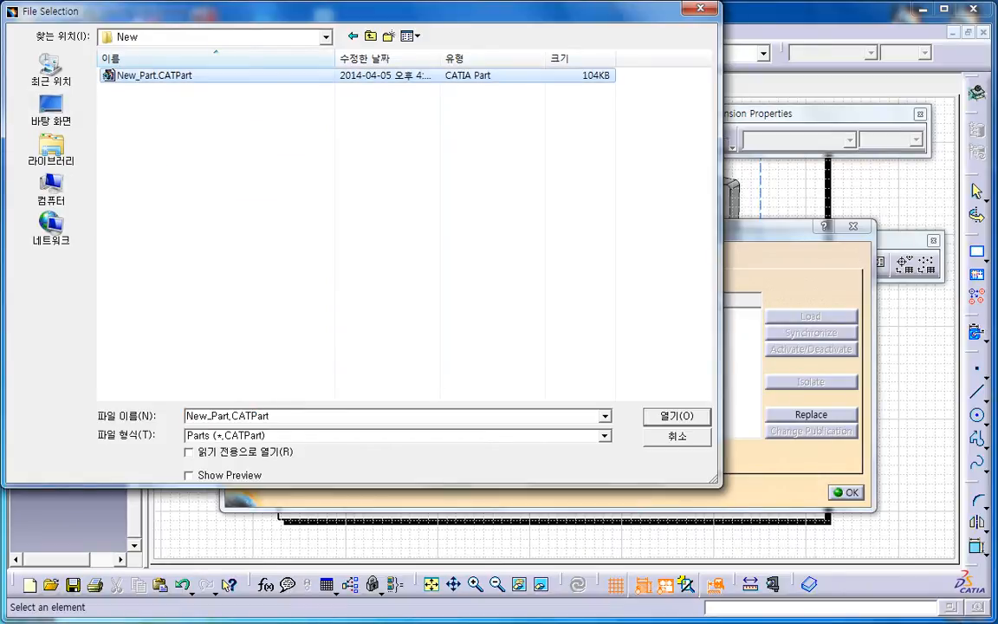
key(Return)
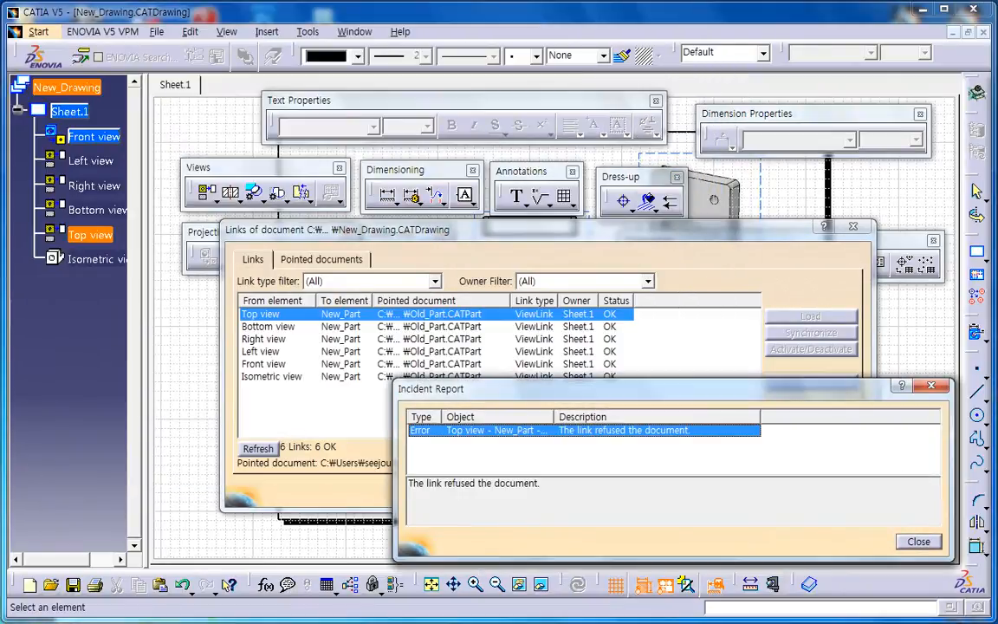
click(918, 541)
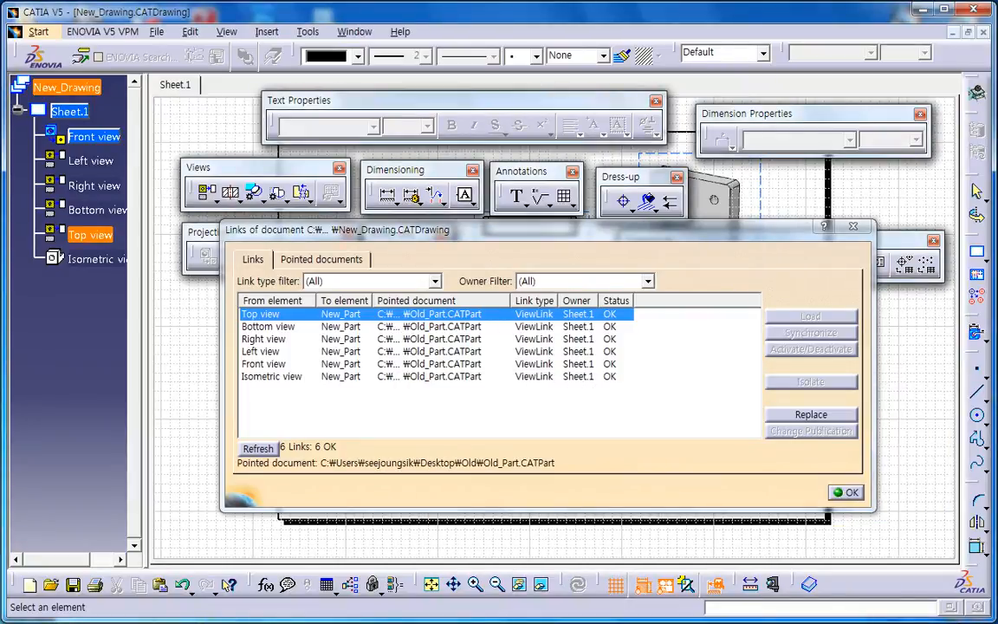
key(Return)
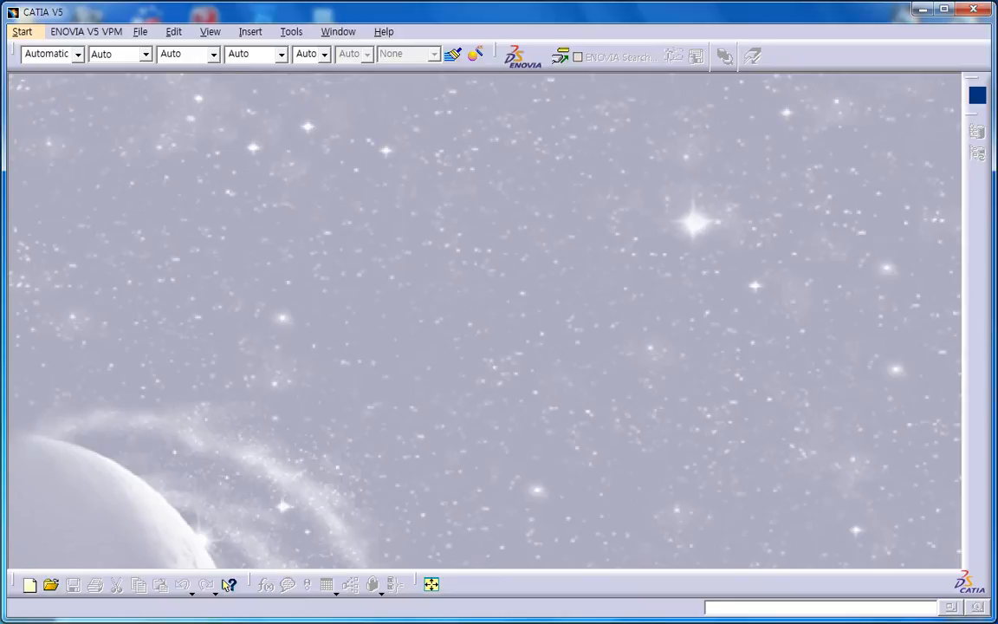
- Open Old_Part.CATPart from the Old folder on the desktop
click(141, 32)
click(163, 87)
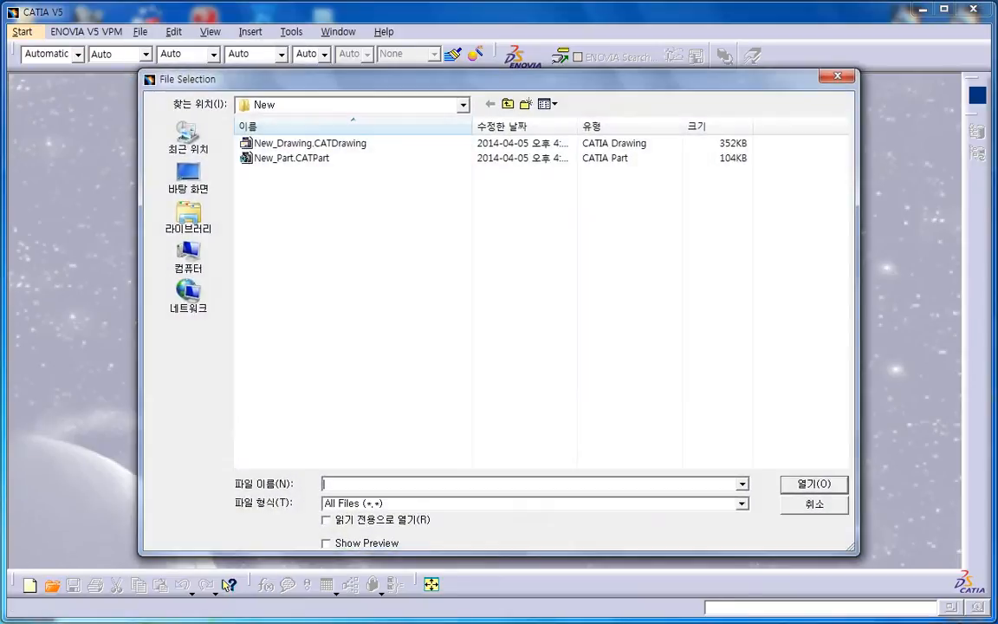
click(508, 104)
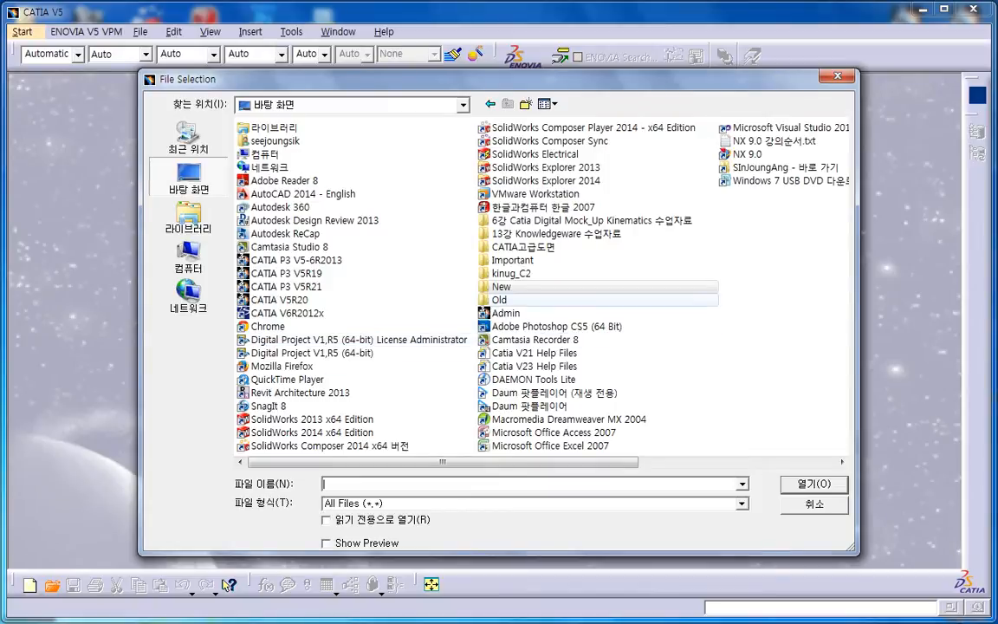
double_click(501, 300)
double_click(289, 158)
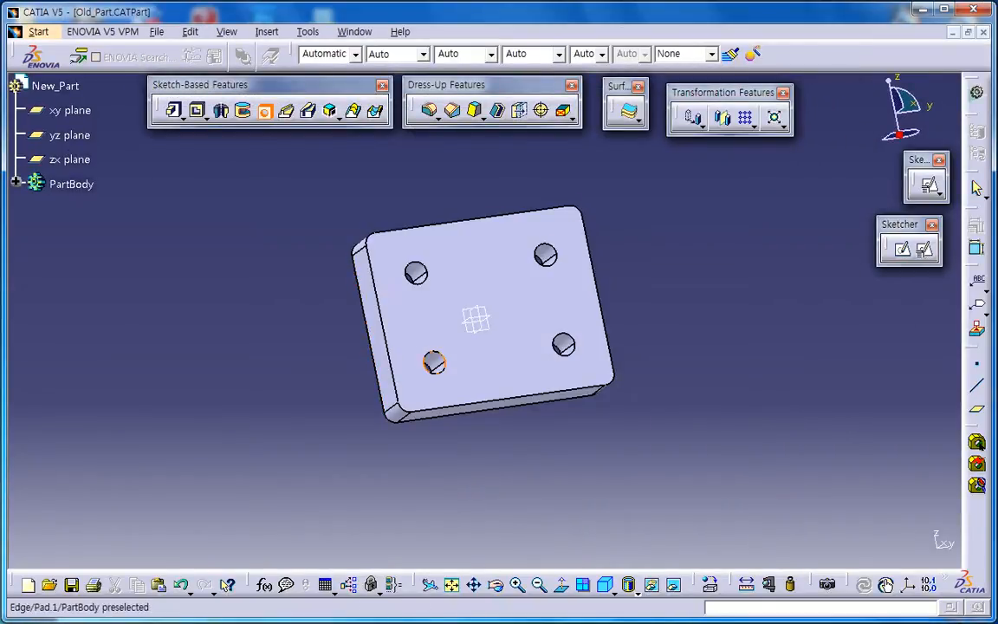
- Add a threaded counterbored hole near the centre of the plate's large face, 10 mm in diameter and 10 mm deep, with a 15 mm by 5 mm counterbore
click(491, 303)
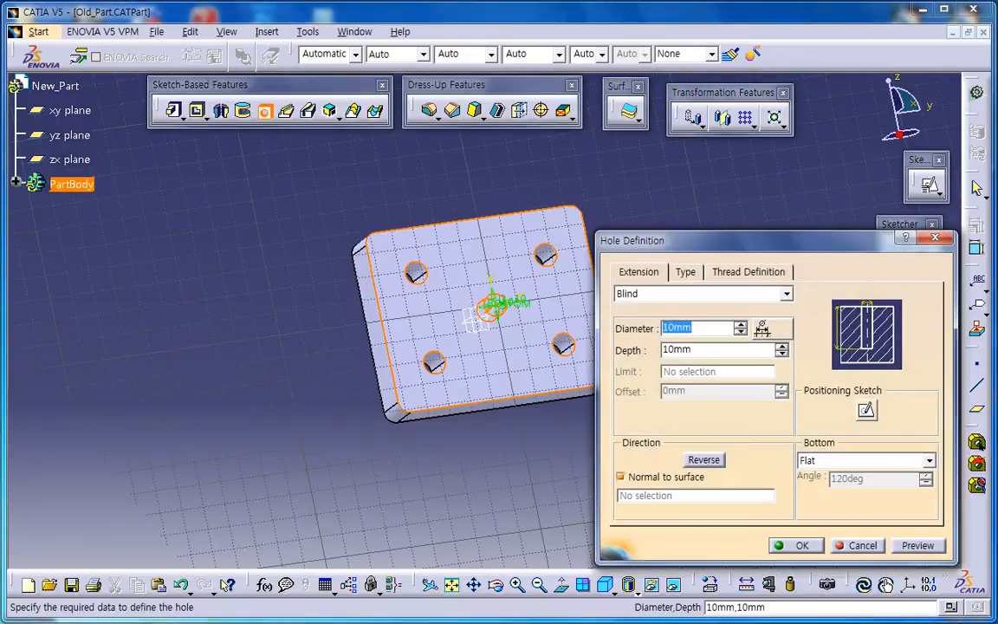
click(748, 272)
click(685, 272)
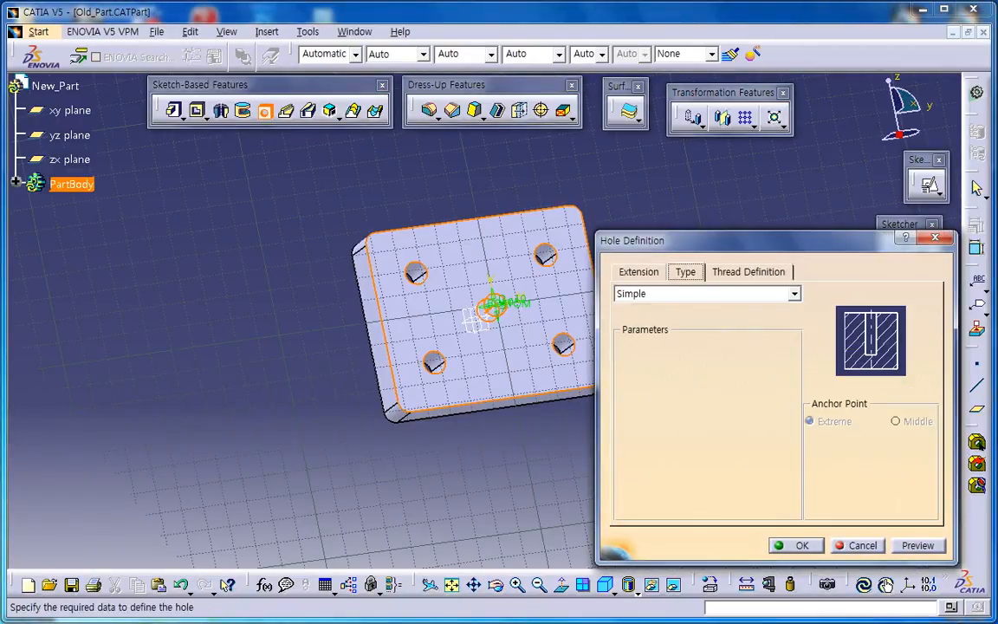
click(794, 294)
click(644, 333)
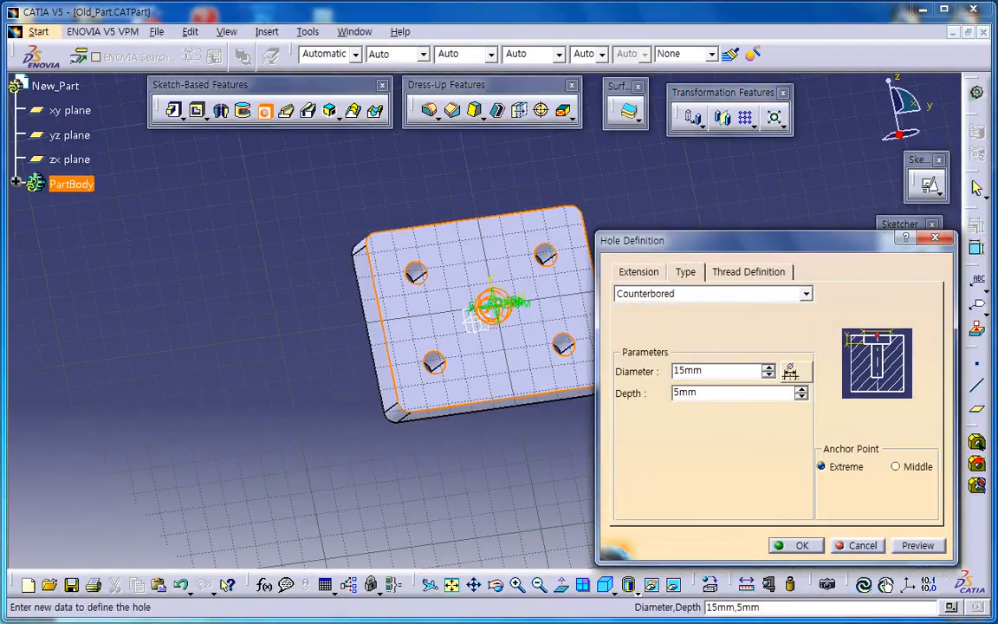
click(749, 272)
click(621, 295)
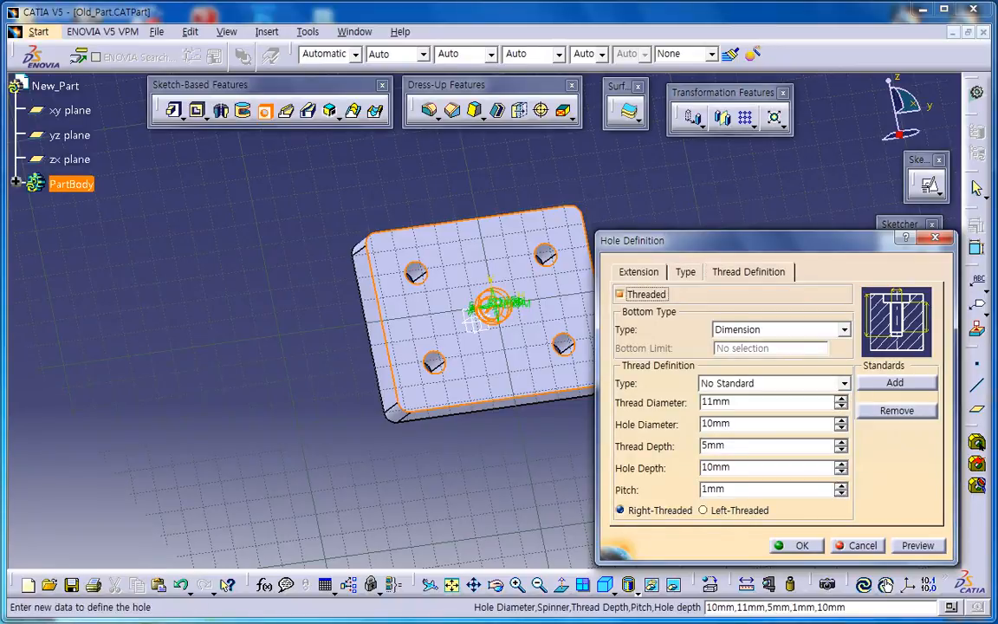
click(797, 546)
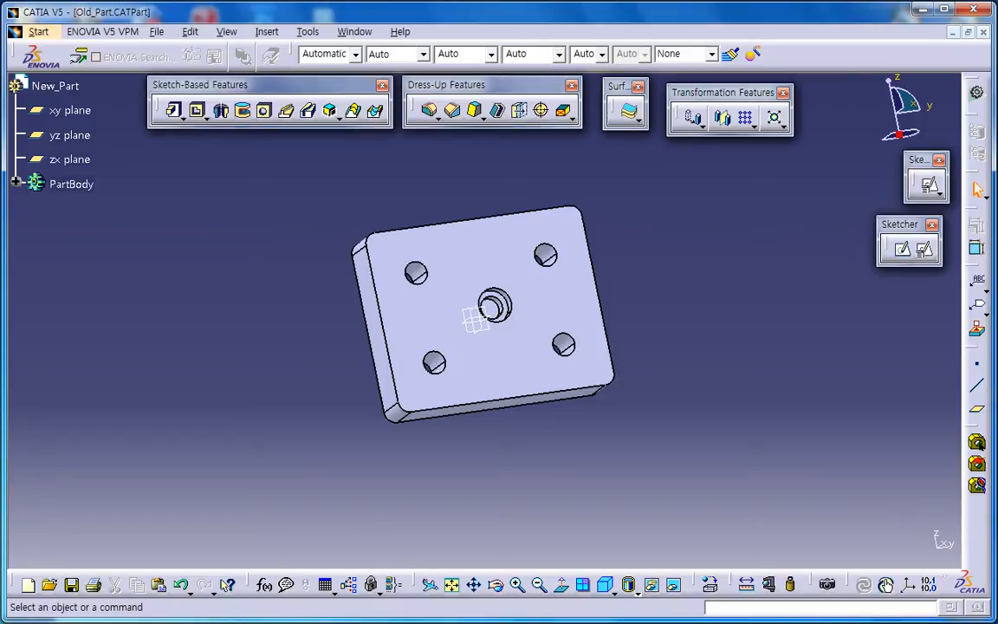
- Save the modified Old_Part under its existing name and close it
click(157, 32)
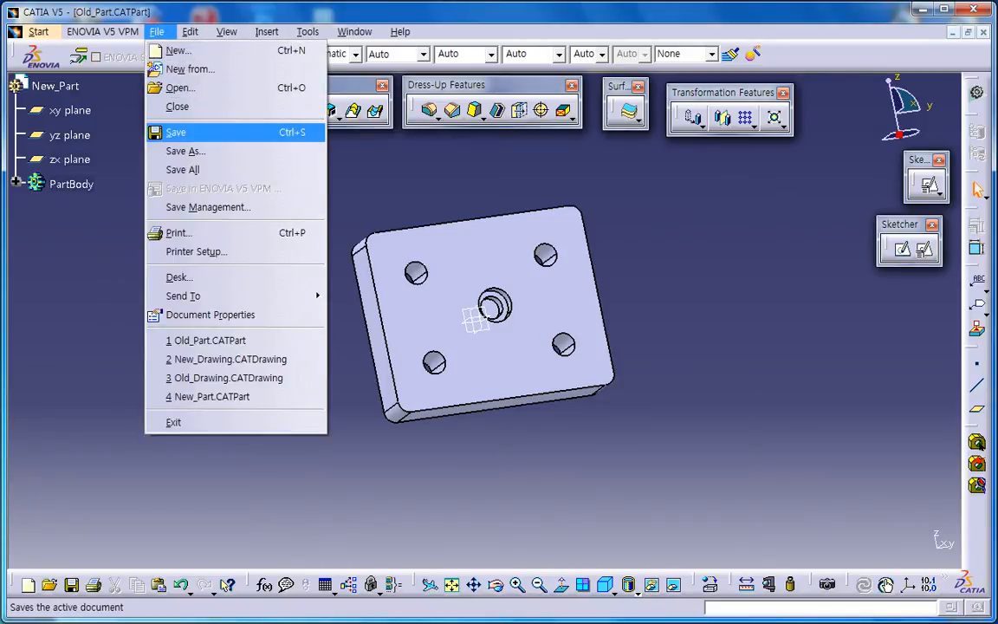
click(176, 132)
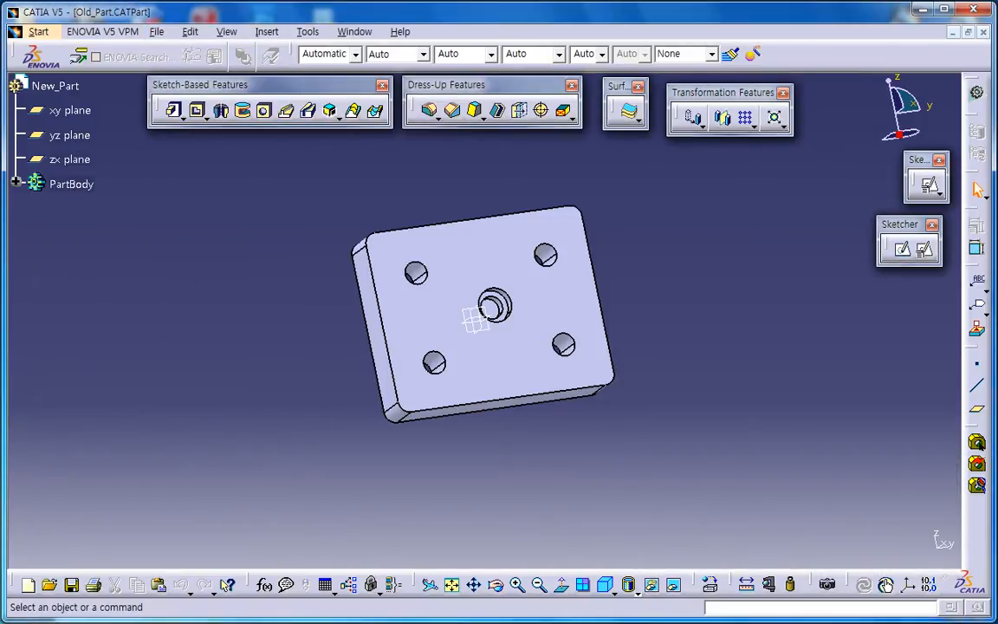
click(983, 32)
- Open Old_Drawing.CATDrawing from the Old folder
click(141, 32)
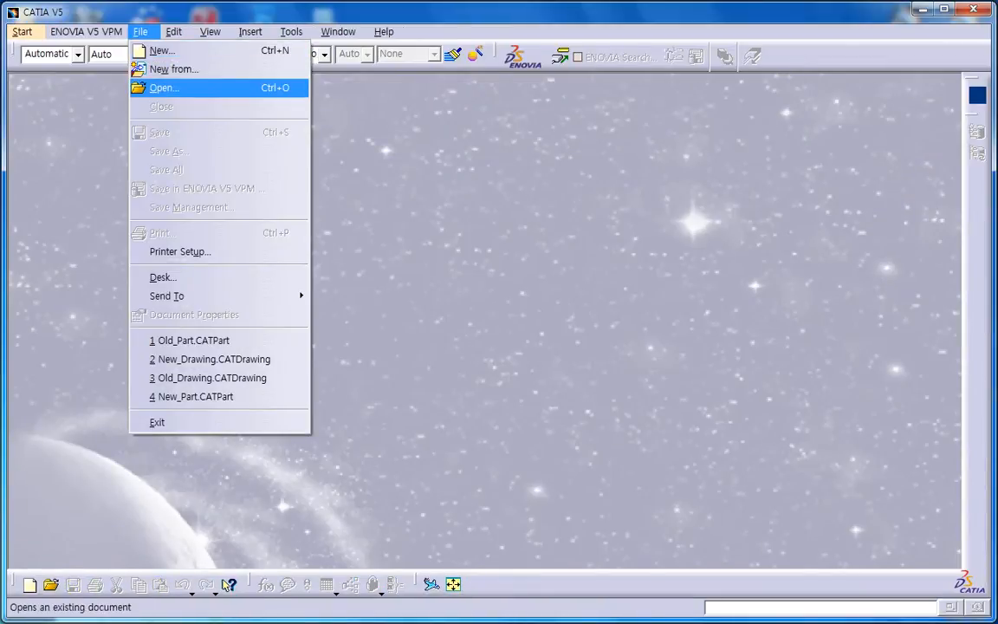
click(163, 88)
click(307, 143)
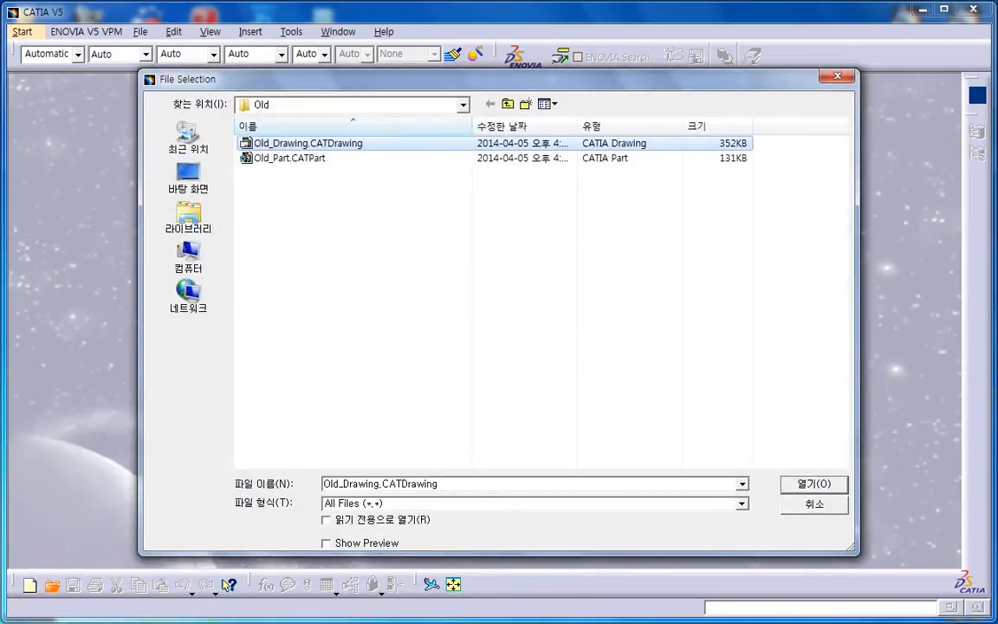
click(294, 158)
click(307, 143)
double_click(308, 143)
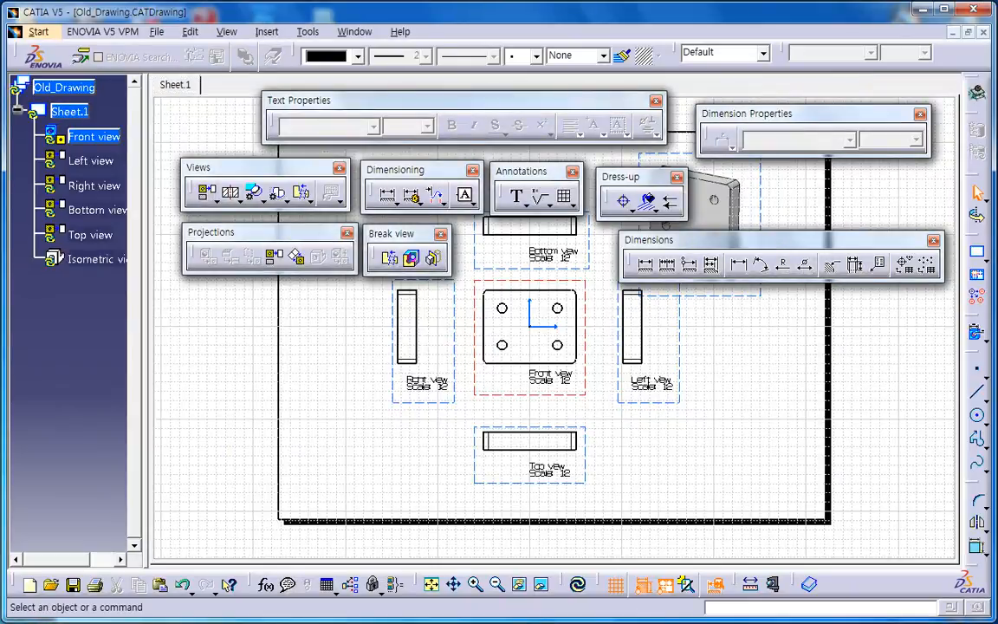
- Update the current sheet of Old_Drawing from its model and close the drawing, saving the changes
click(579, 585)
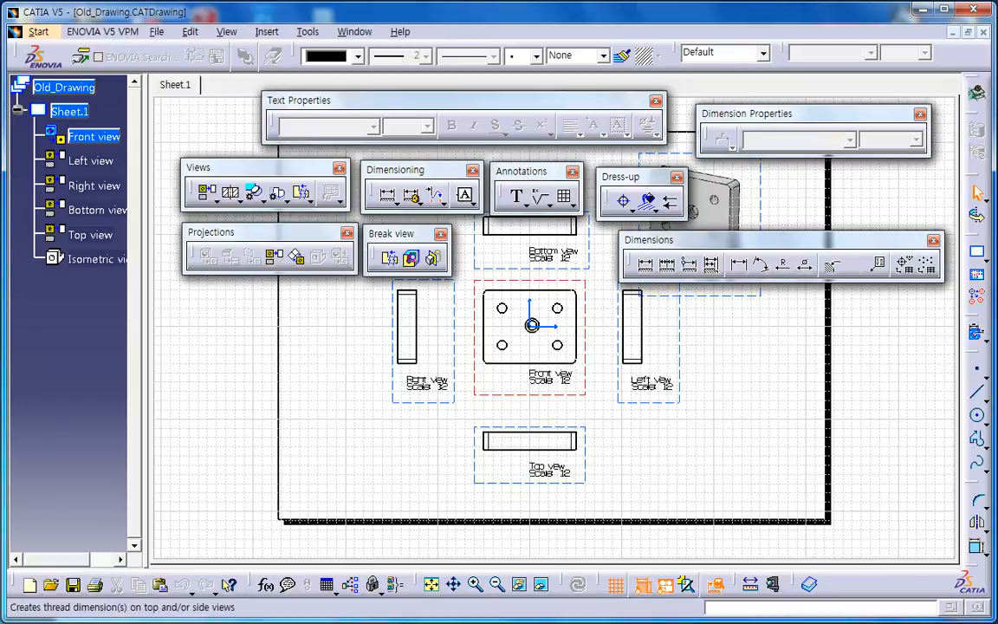
click(983, 32)
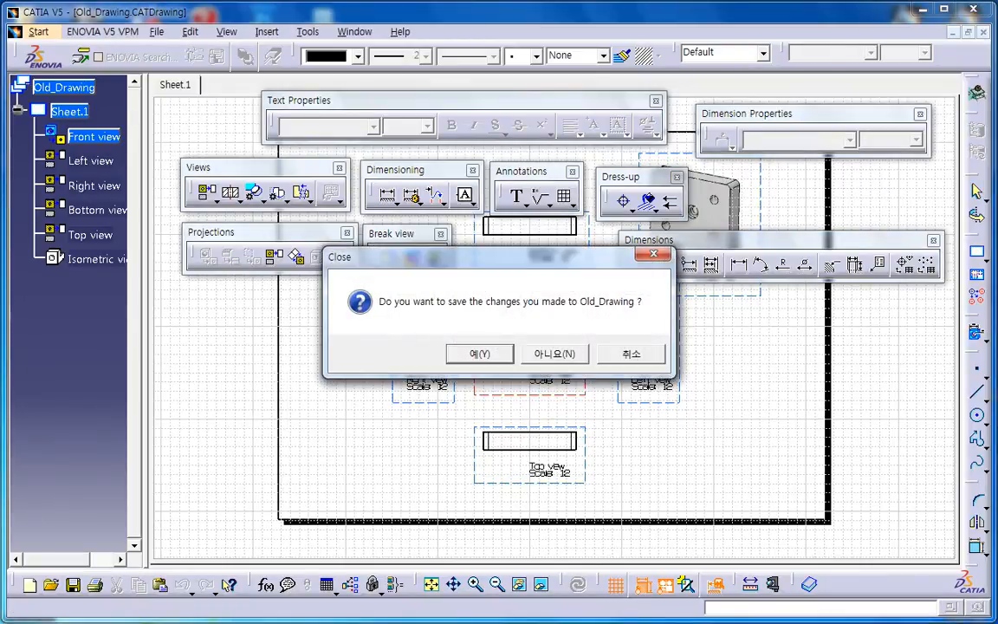
key(Return)
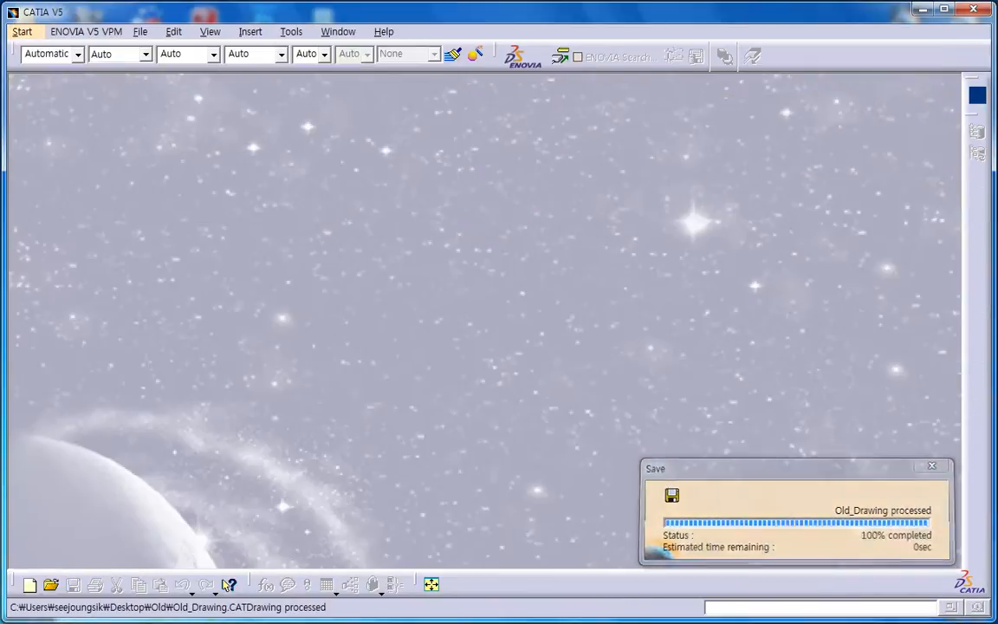
- Open New_Drawing.CATDrawing from the New folder on the desktop
click(141, 32)
click(163, 87)
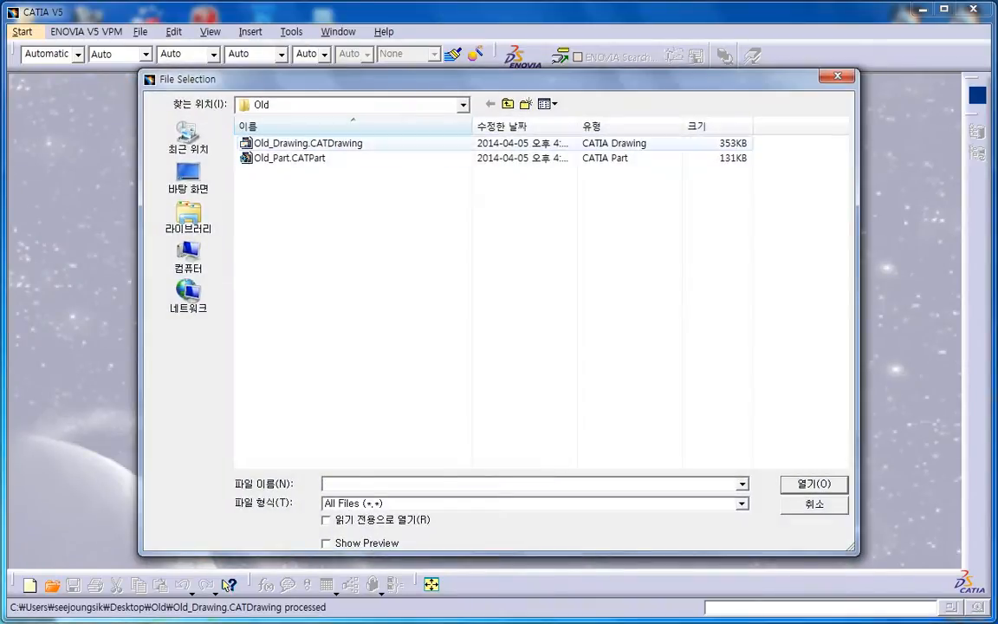
click(508, 105)
double_click(502, 286)
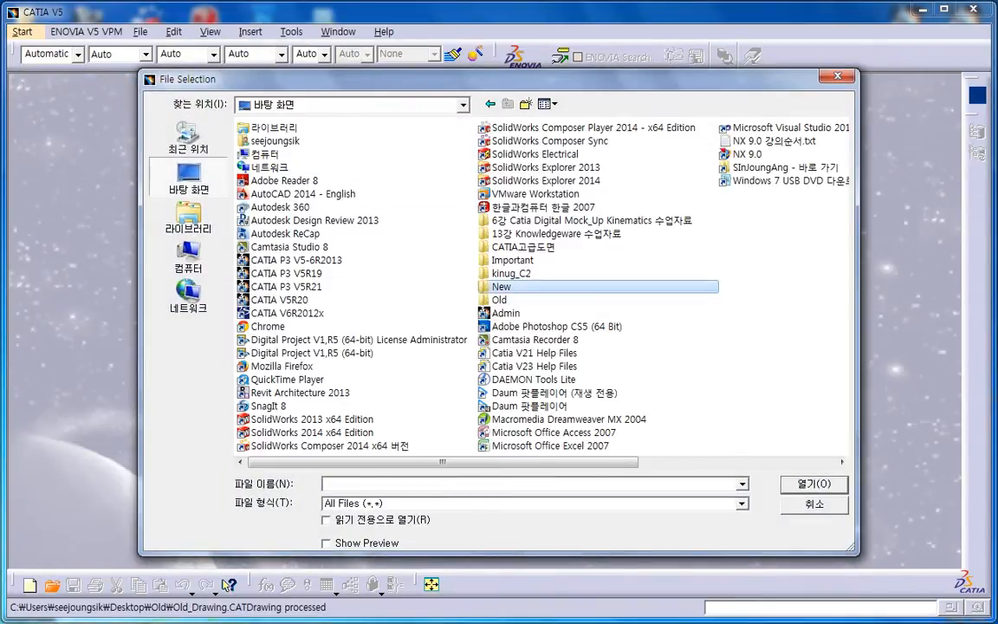
double_click(308, 143)
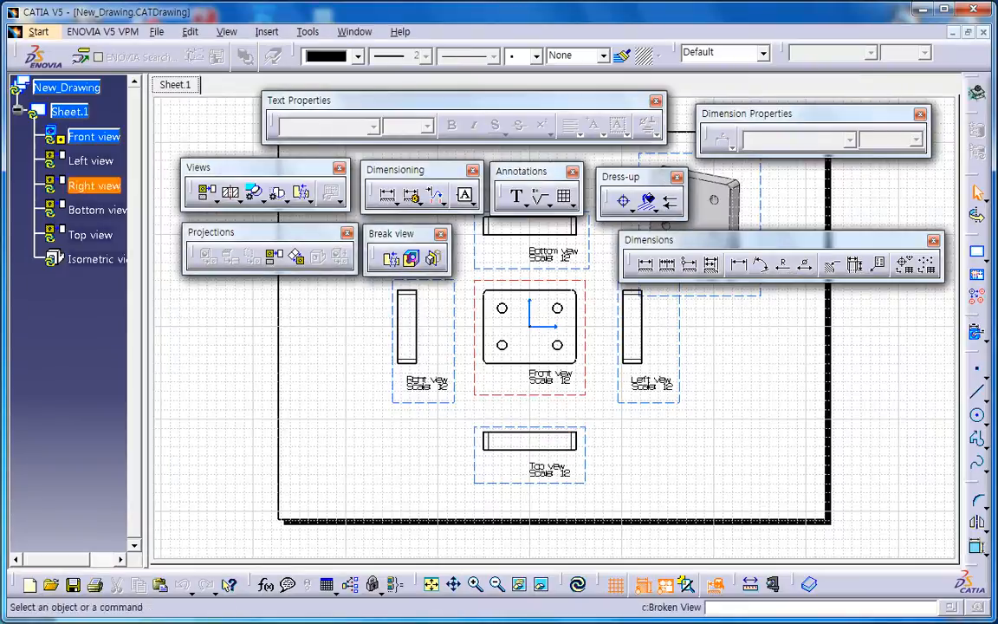
- Update the current sheet of New_Drawing and inspect its front and isometric views for the centre hole
click(579, 585)
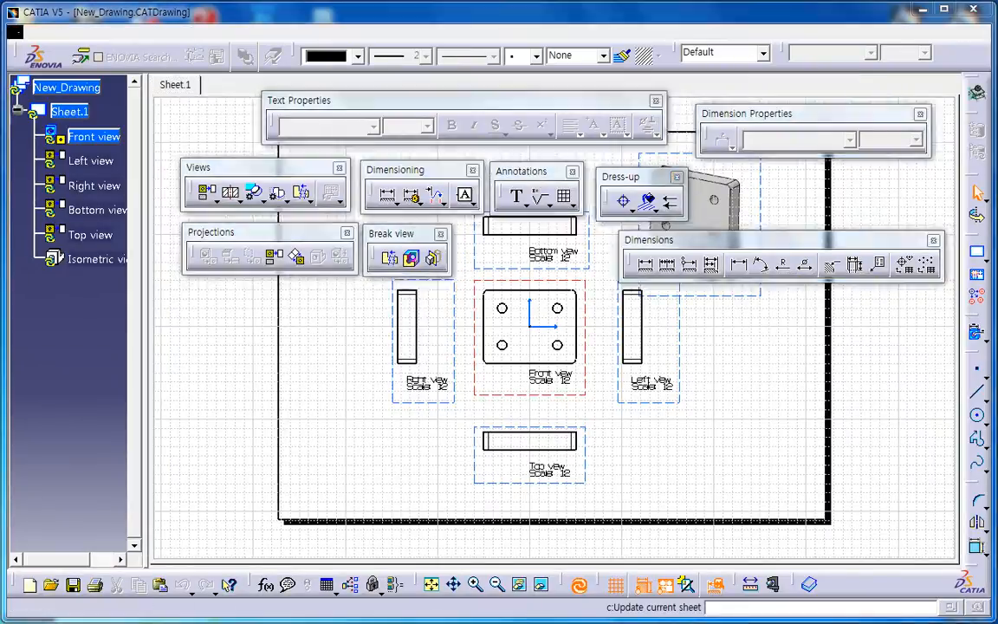
mouse_move(531, 326)
middle_down()
mouse_move(535, 363)
mouse_move(530, 330)
middle_up()
middle_drag(530, 330, 530, 387)
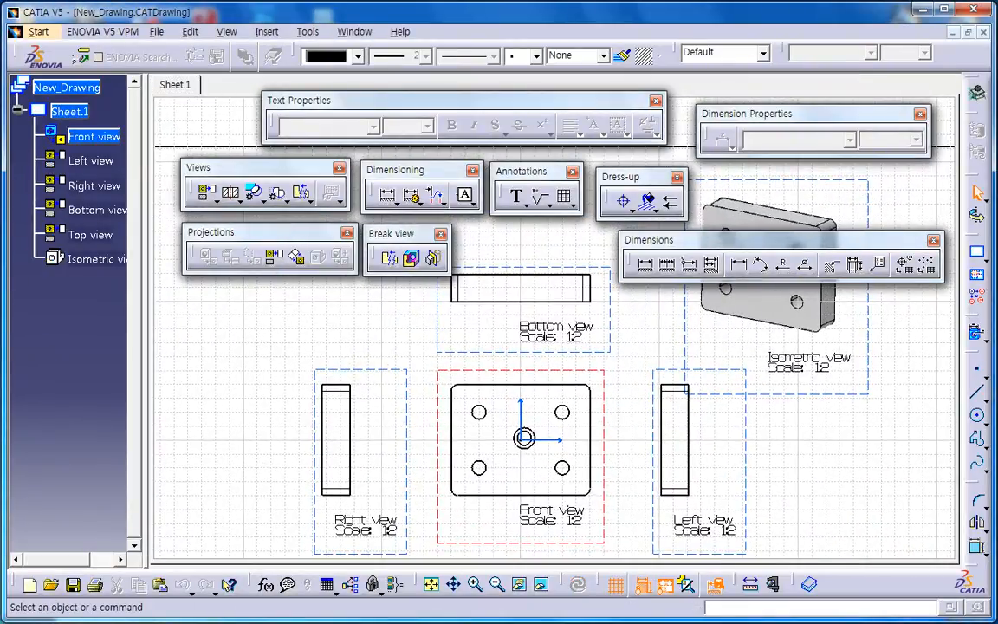
- Close New_Drawing without saving its changes
mouse_move(525, 439)
middle_down()
mouse_move(525, 391)
mouse_move(525, 424)
middle_up()
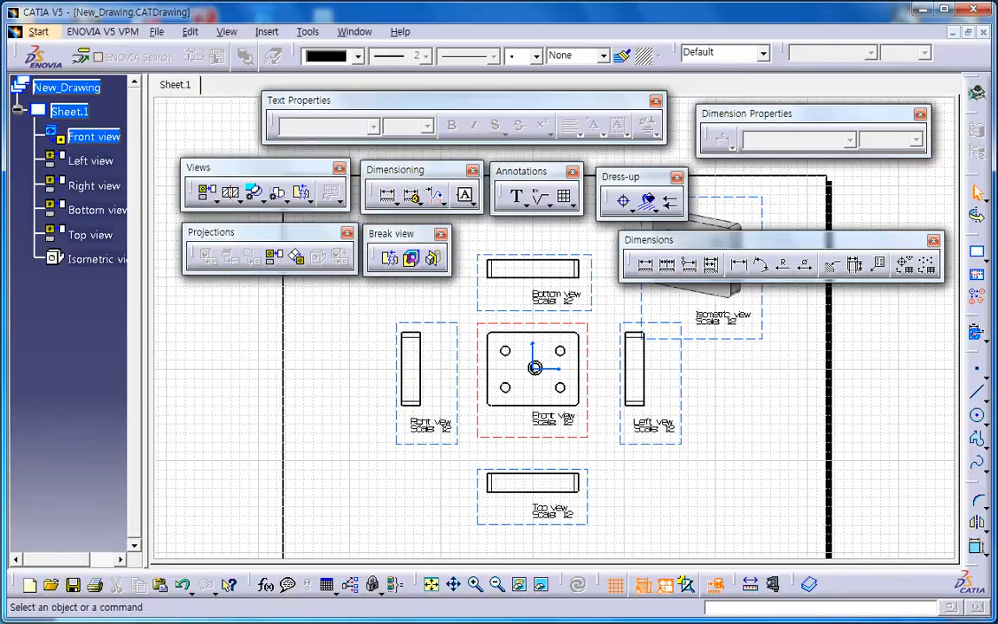
key(ctrl+F4)
key(n)
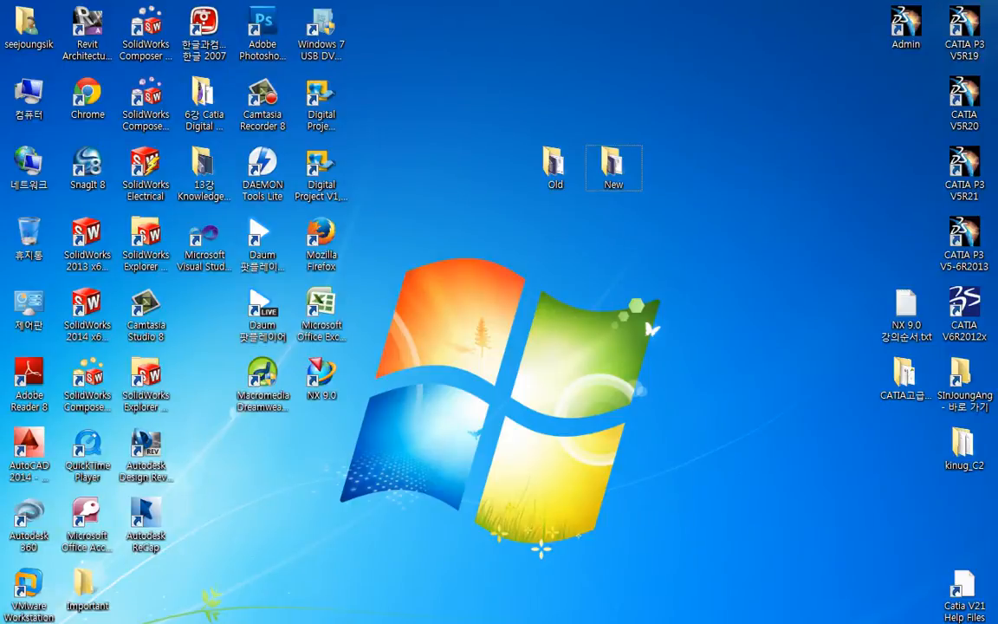
- Delete all files from the New folder on the desktop and close the folder window
double_click(613, 165)
drag(522, 216, 433, 91)
key(Delete)
key(Return)
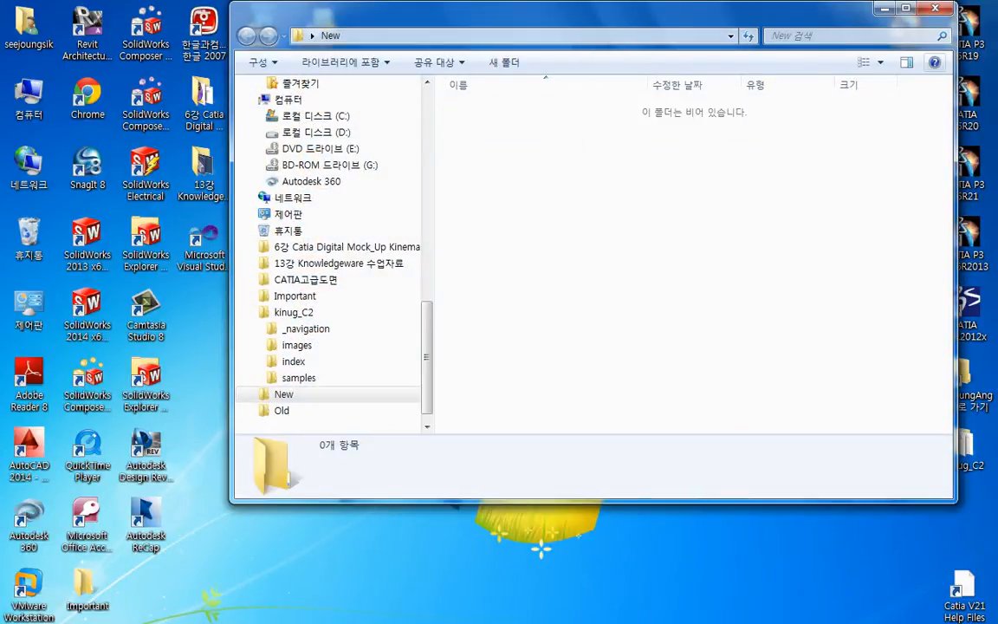
click(936, 8)
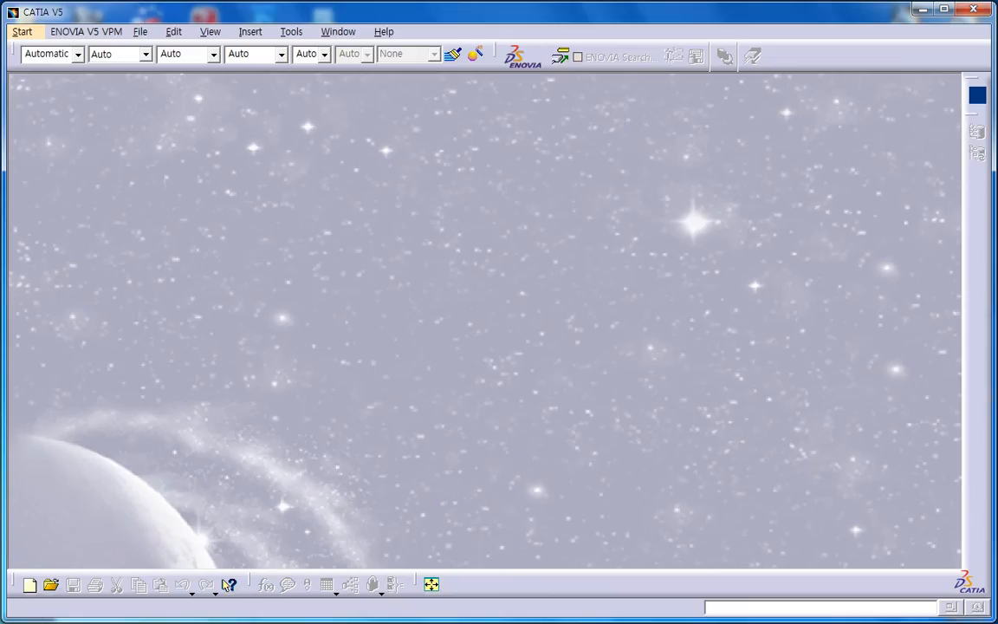
- Open Old_Part.CATPart and Old_Drawing.CATDrawing together from the Old folder and tile their windows vertically
click(139, 31)
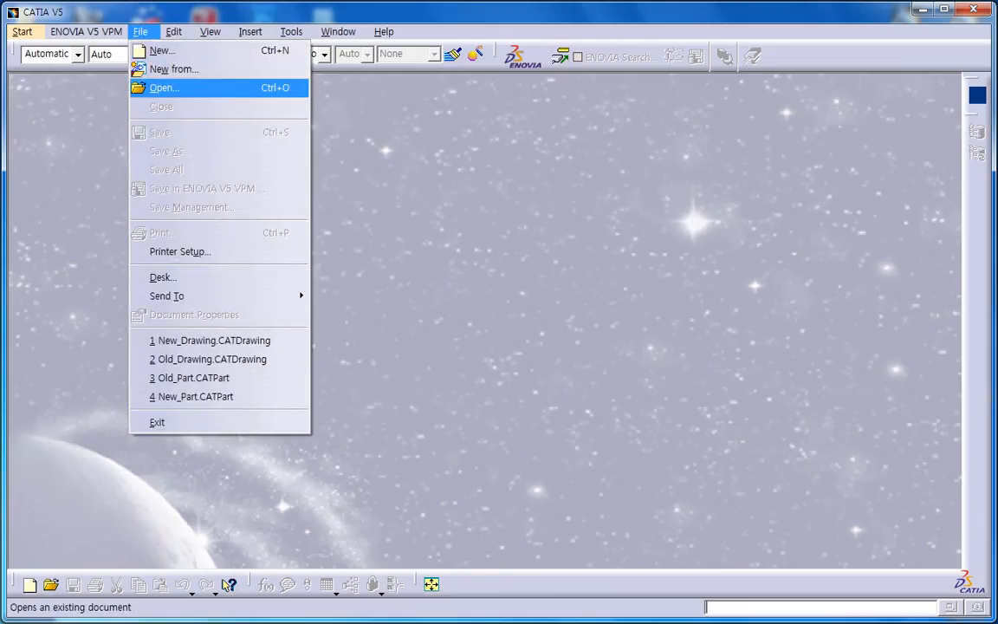
click(164, 88)
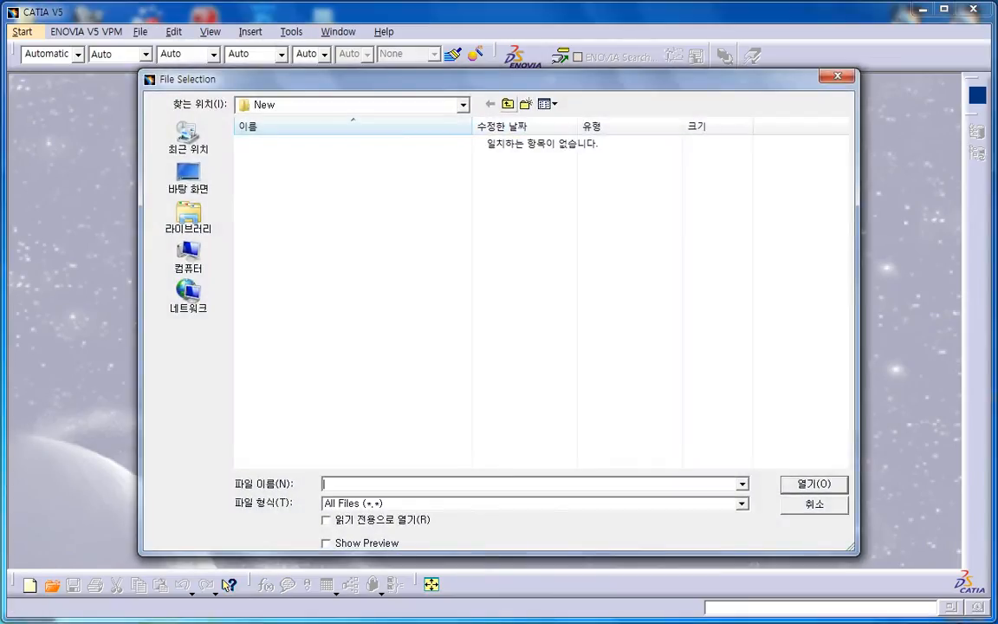
click(508, 104)
double_click(500, 300)
drag(337, 233, 279, 141)
click(814, 485)
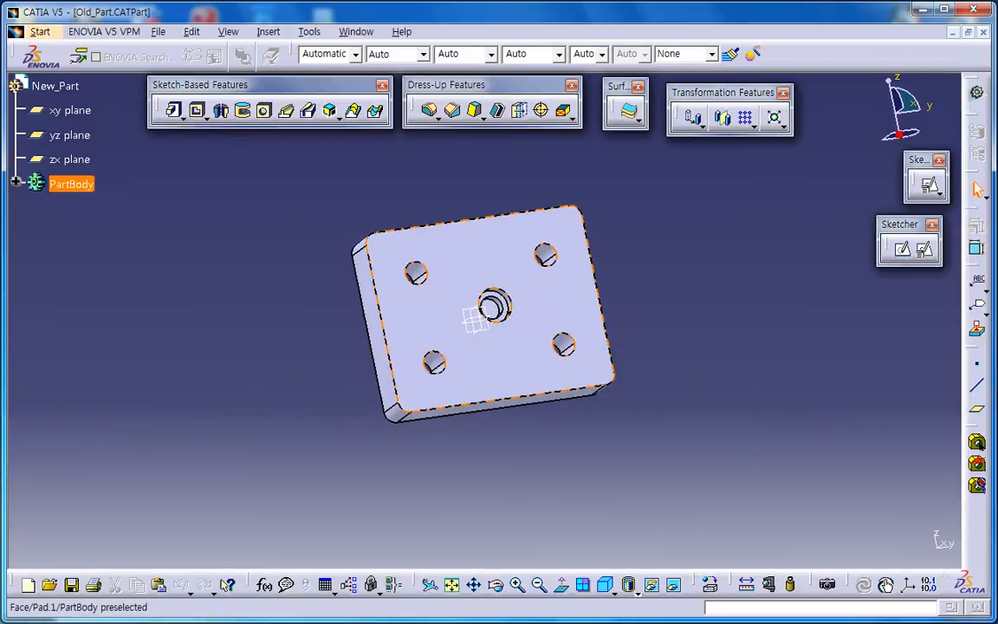
click(356, 32)
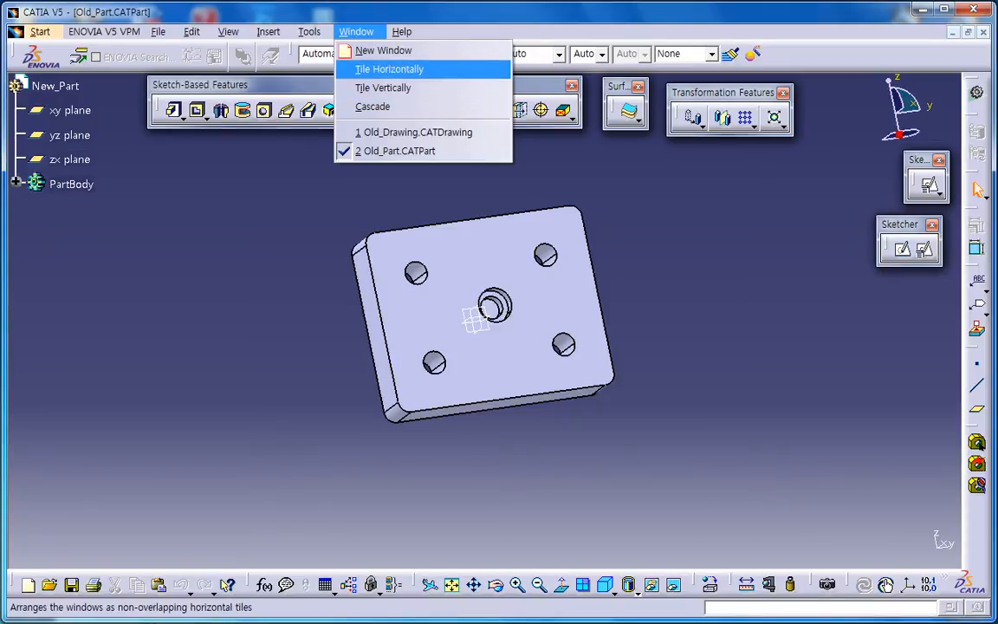
click(382, 88)
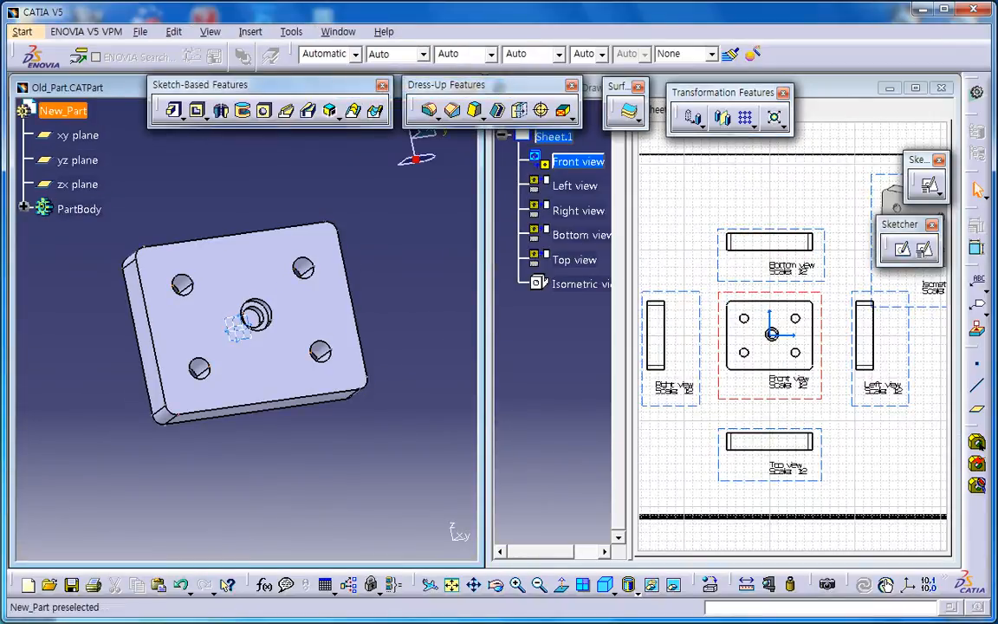
- Change the part number of the opened part to Old_Part and save the part
right_click(62, 111)
click(121, 180)
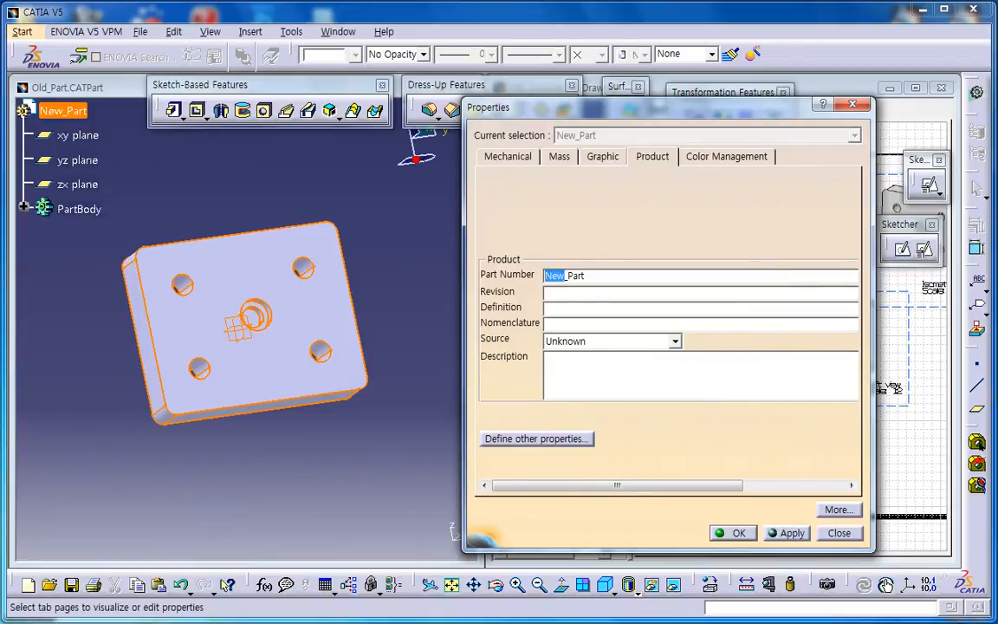
text(Old)
key(Return)
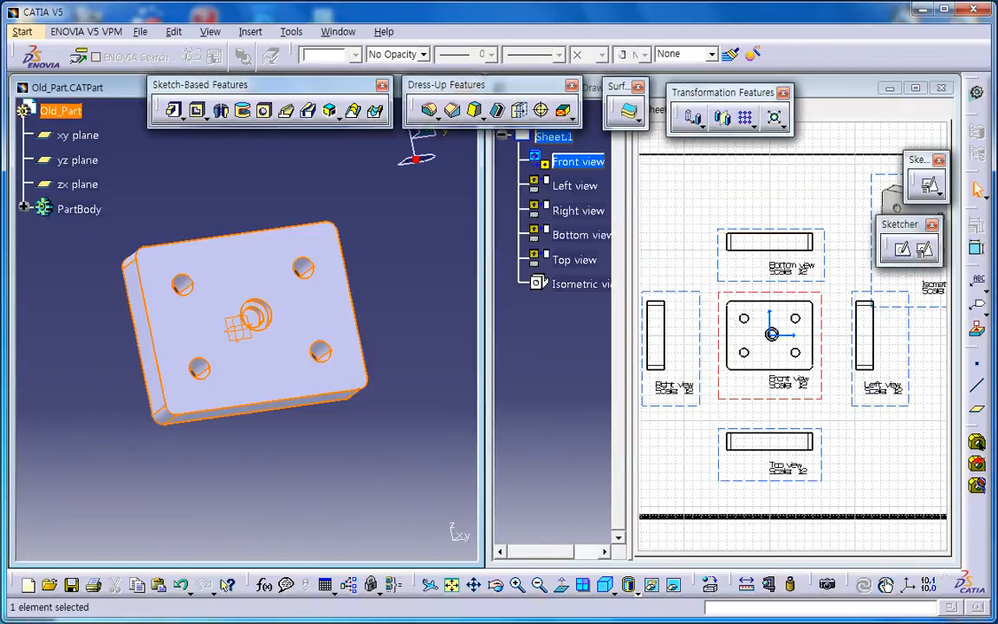
key(Escape)
key(ctrl+s)
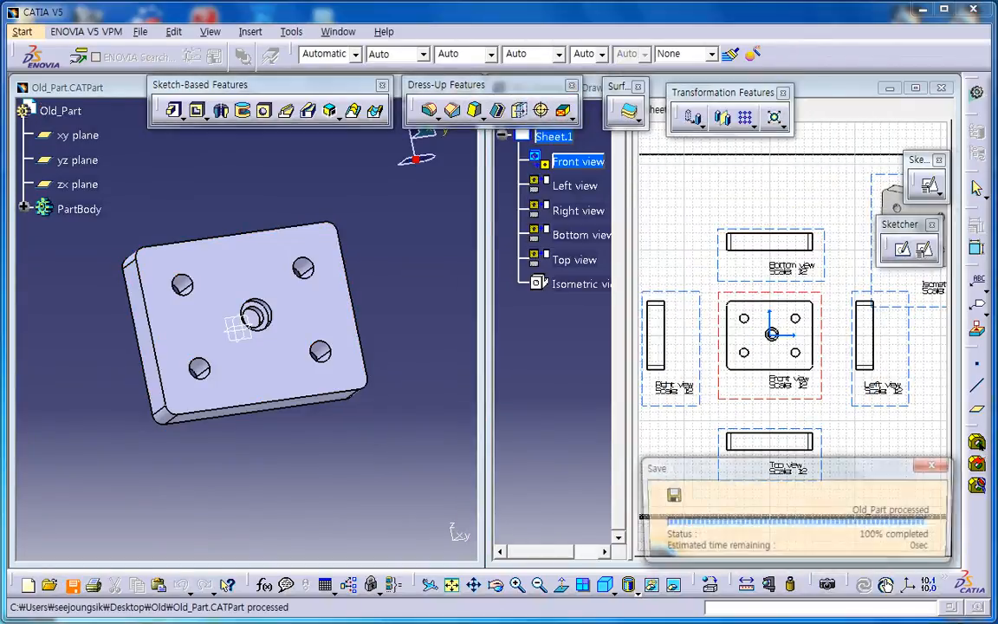
- Delete the centre hole feature Hole.1 from the part body of Old_Part and save the part
click(24, 208)
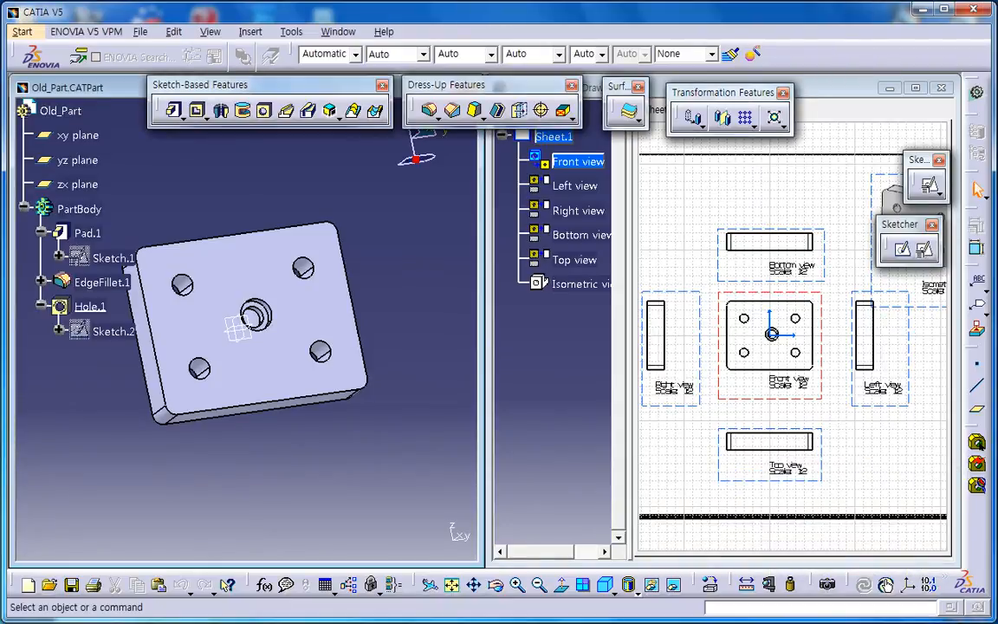
click(88, 306)
key(Delete)
key(Return)
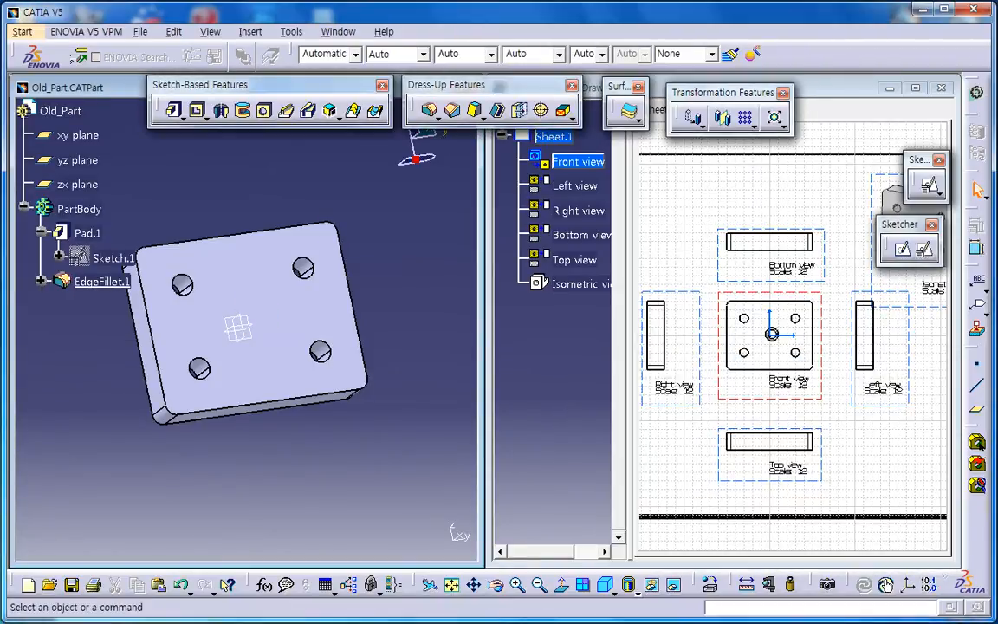
key(ctrl+s)
- Update the current sheet of Old_Drawing from the modified part and save the drawing
click(669, 265)
click(578, 584)
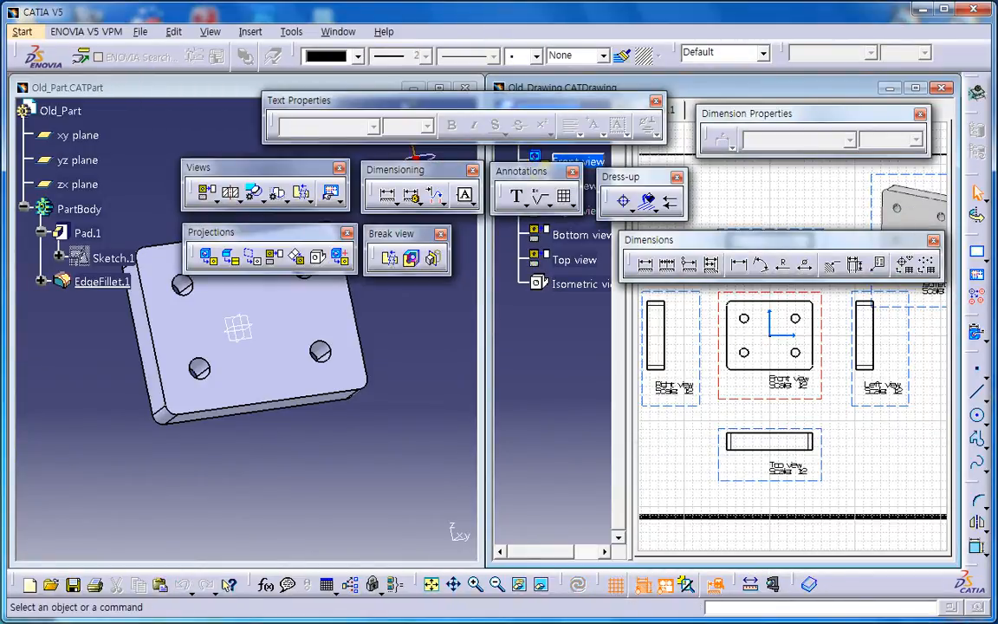
click(140, 31)
key(Return)
click(87, 347)
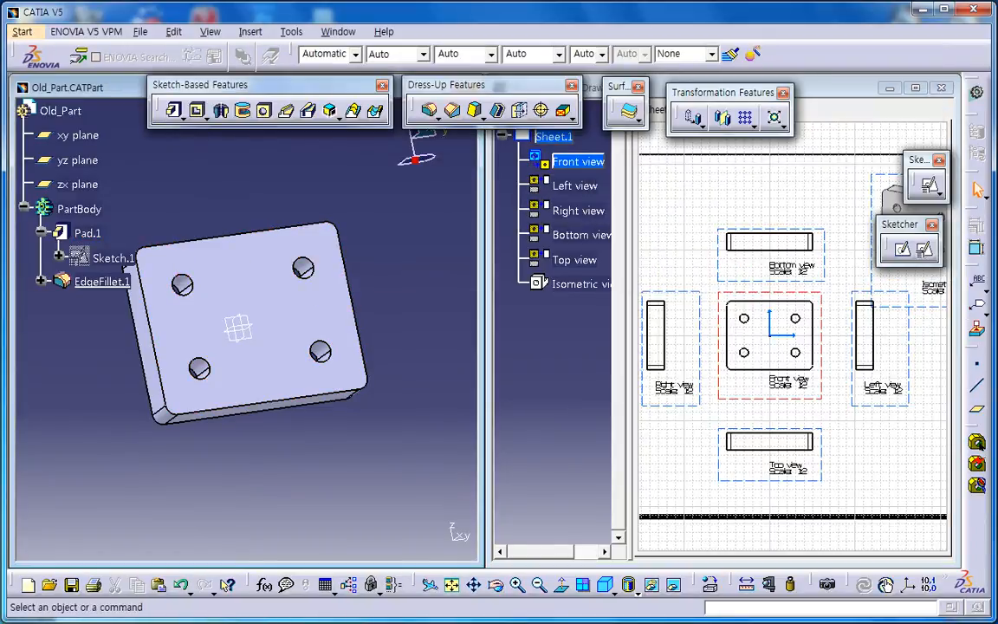
- Try the name pattern _SJS* on Old_Part.CATPart in Save Management, widen the name column, and cancel without saving
key(alt+f)
key(Down)
key(Down)
key(Down)
key(Down)
key(Down)
key(Down)
key(Down)
key(Down)
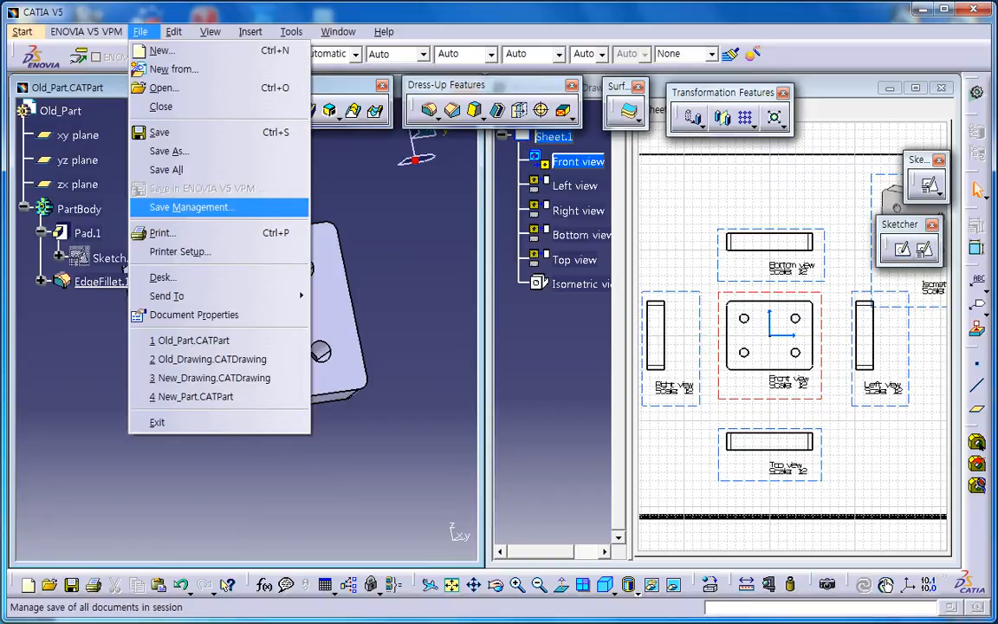
key(Return)
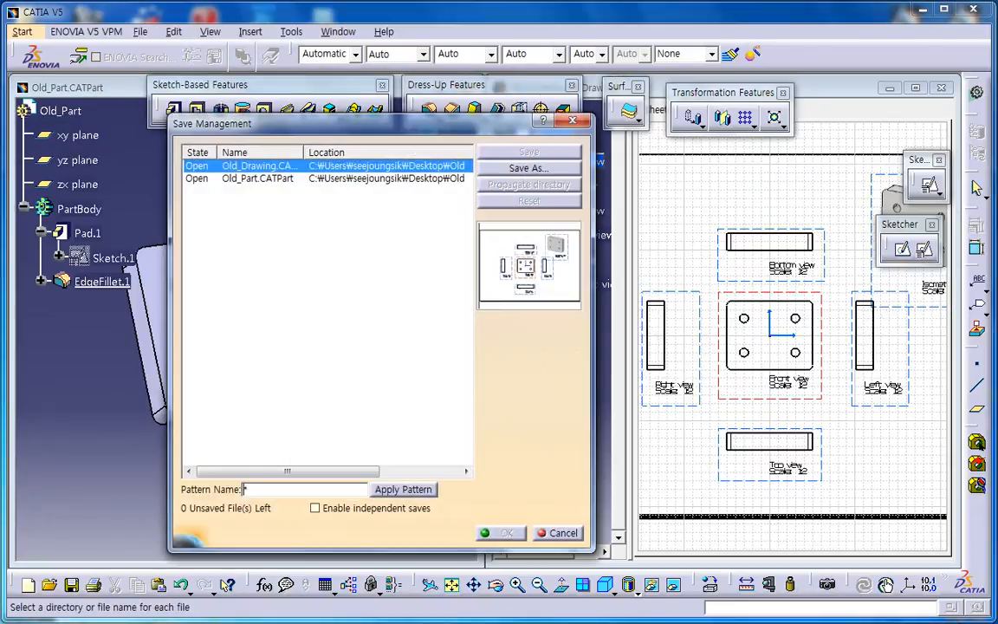
click(258, 177)
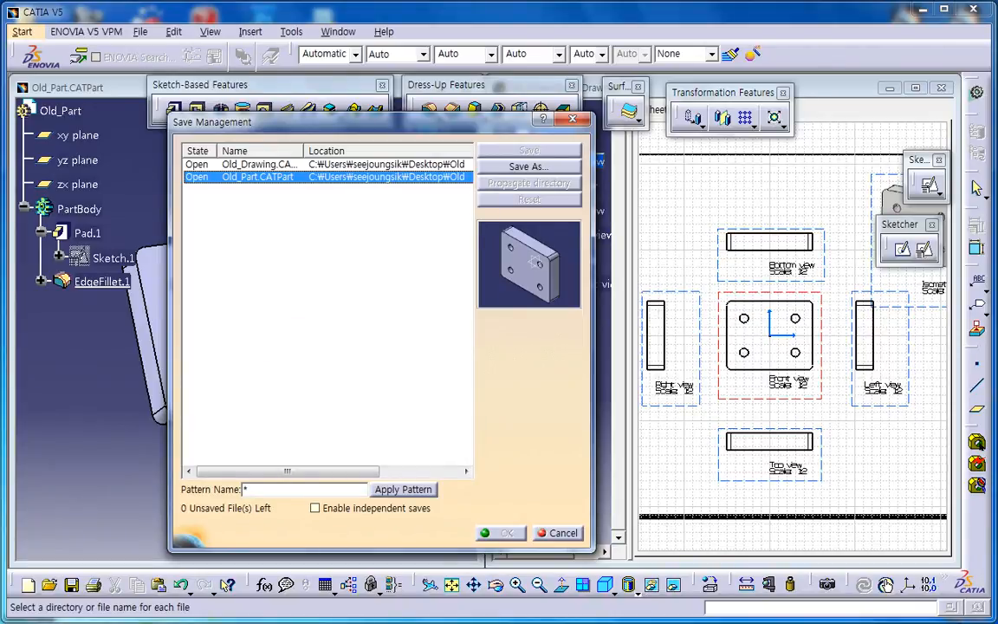
double_click(262, 490)
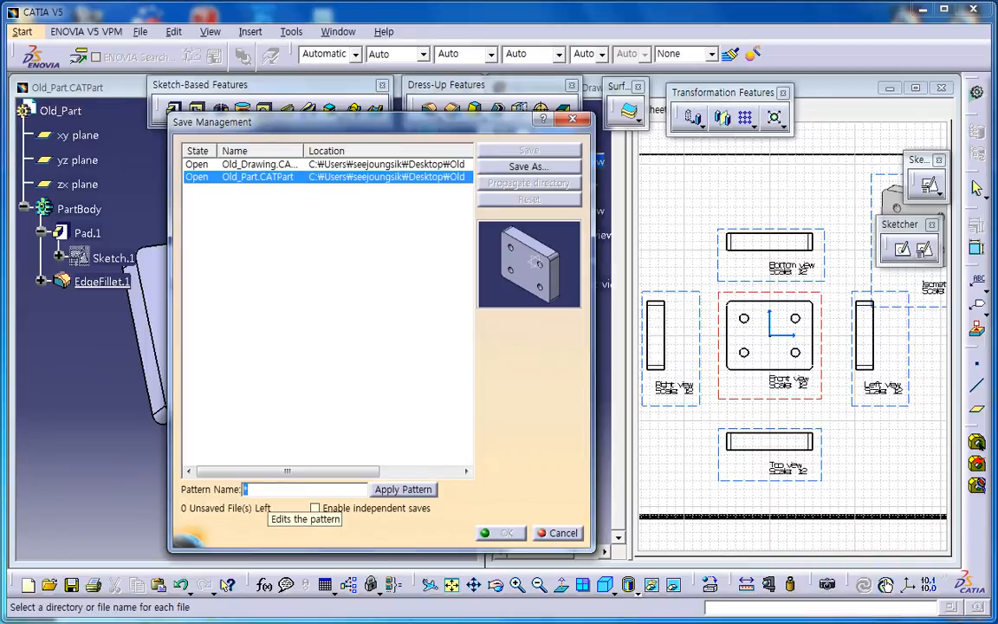
text(_SJ)
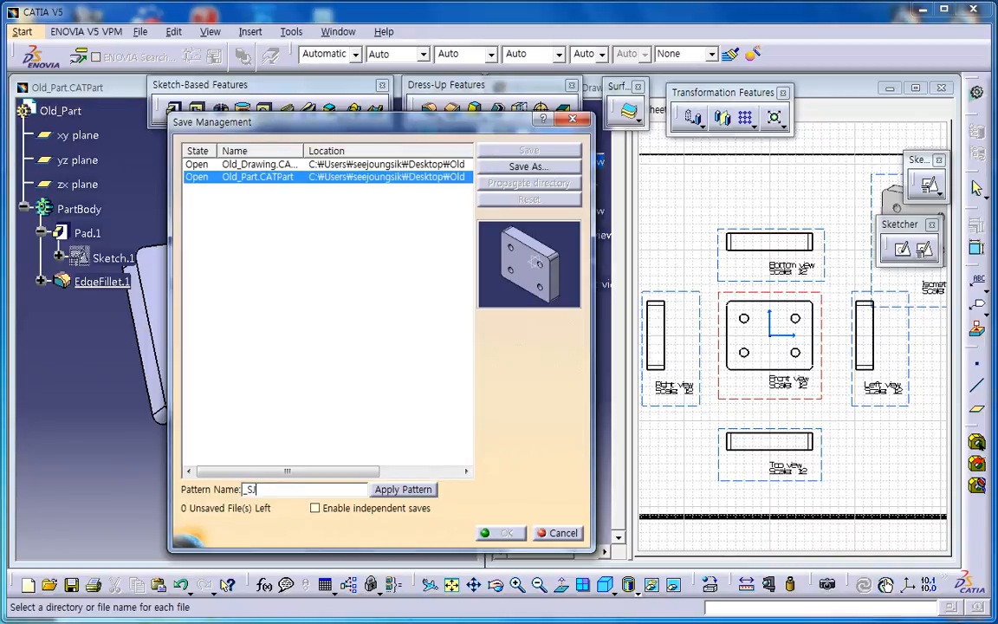
text(S*)
key(Return)
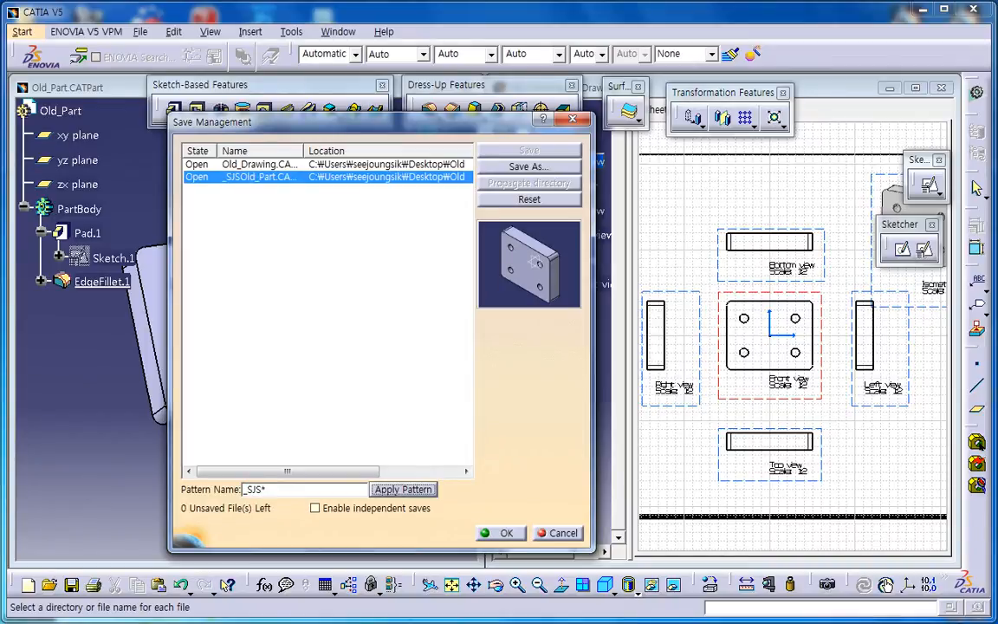
drag(303, 151, 386, 151)
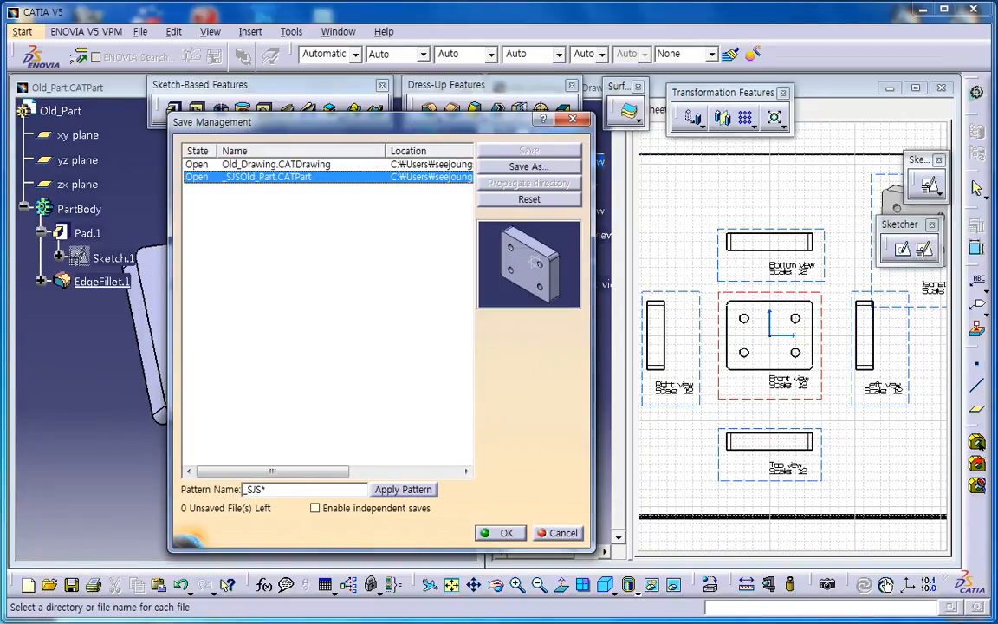
drag(270, 490, 242, 490)
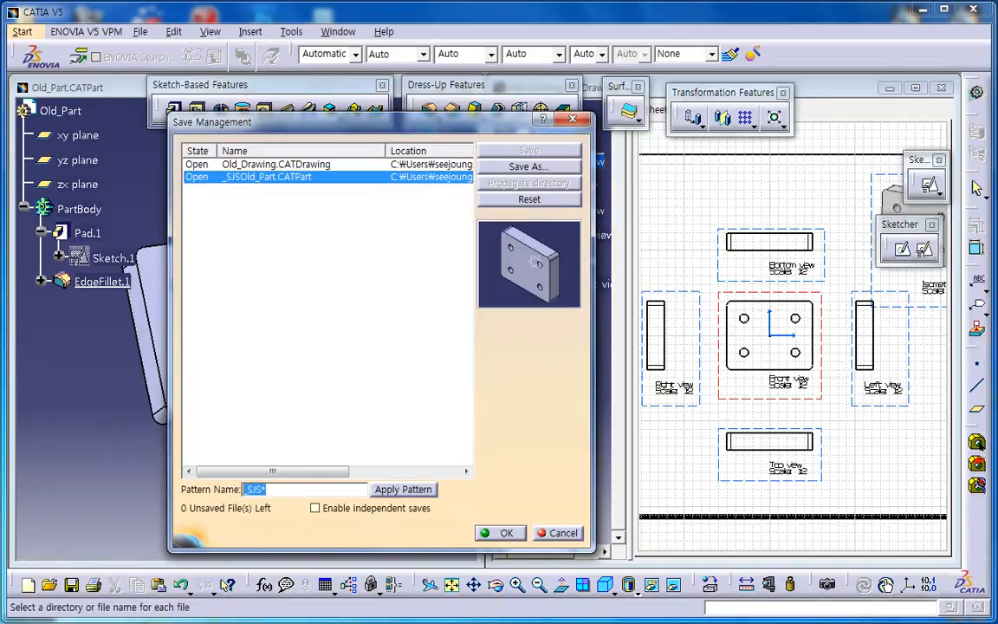
key(Escape)
- Try the name pattern *_SJS on both Old_Drawing and Old_Part in Save Management
click(139, 31)
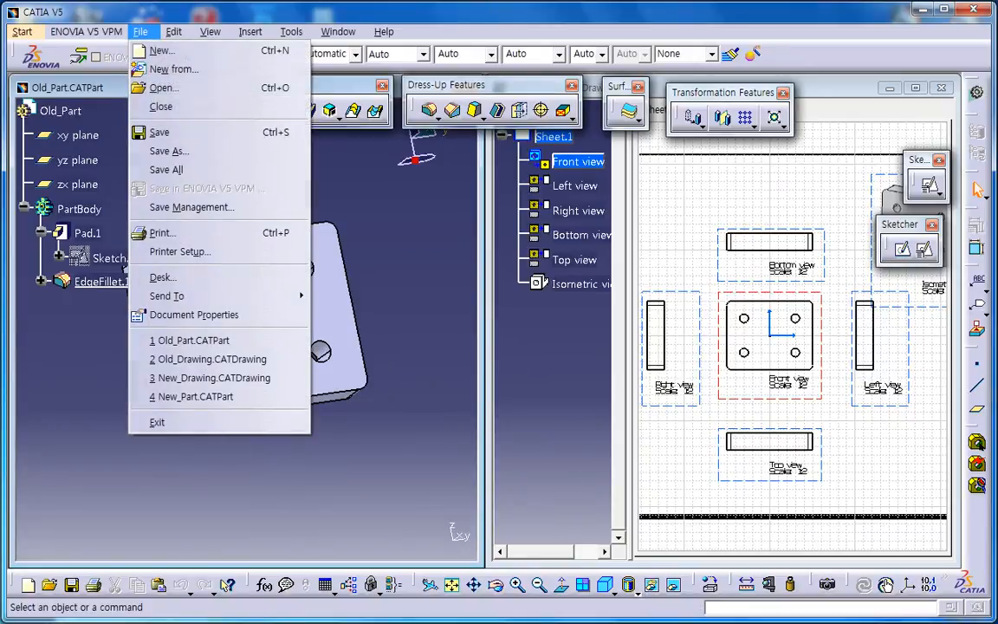
click(191, 207)
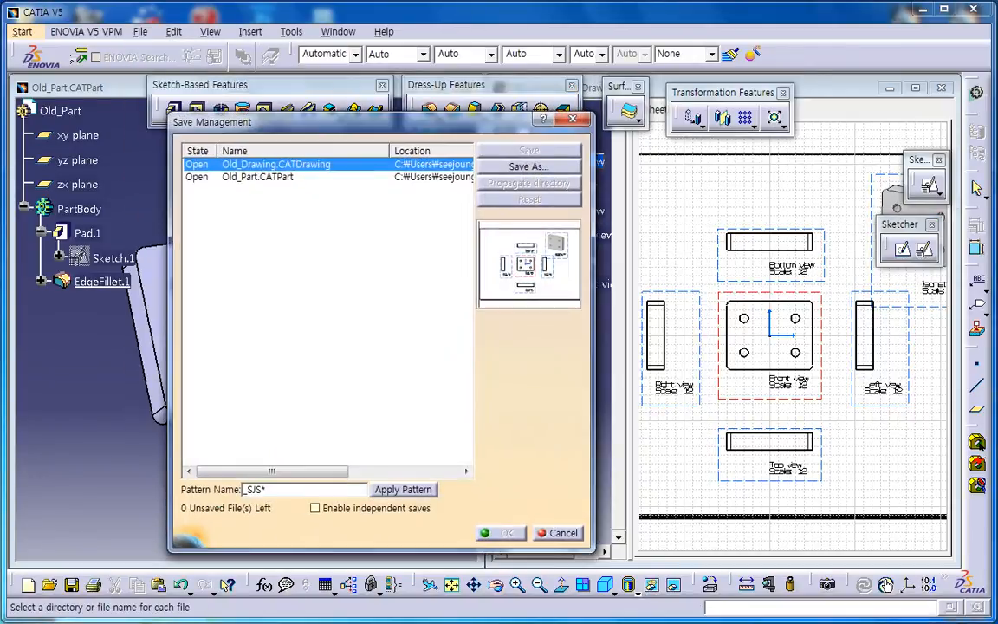
shift+click(258, 177)
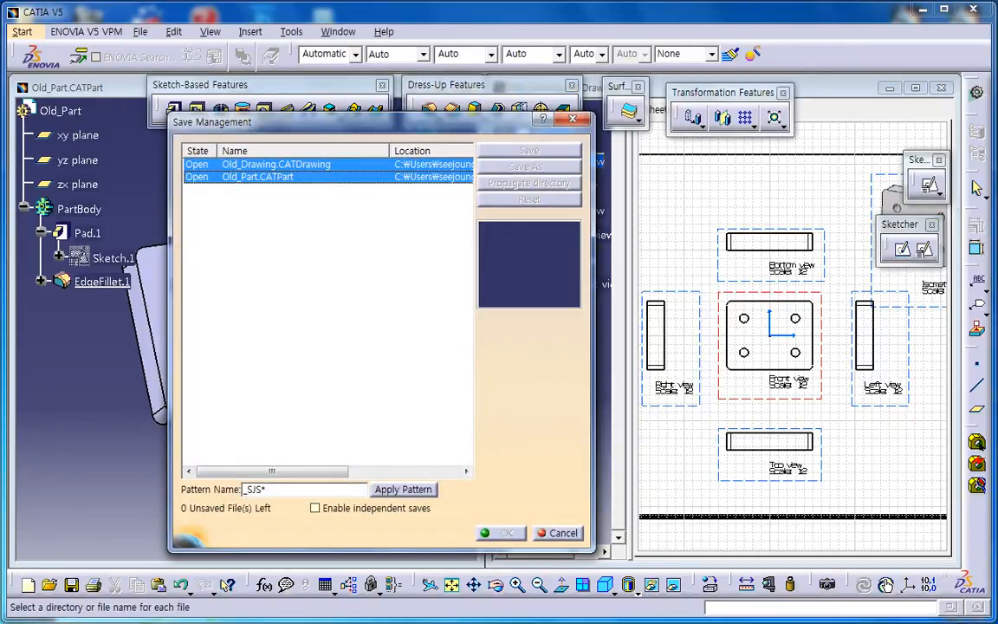
double_click(254, 490)
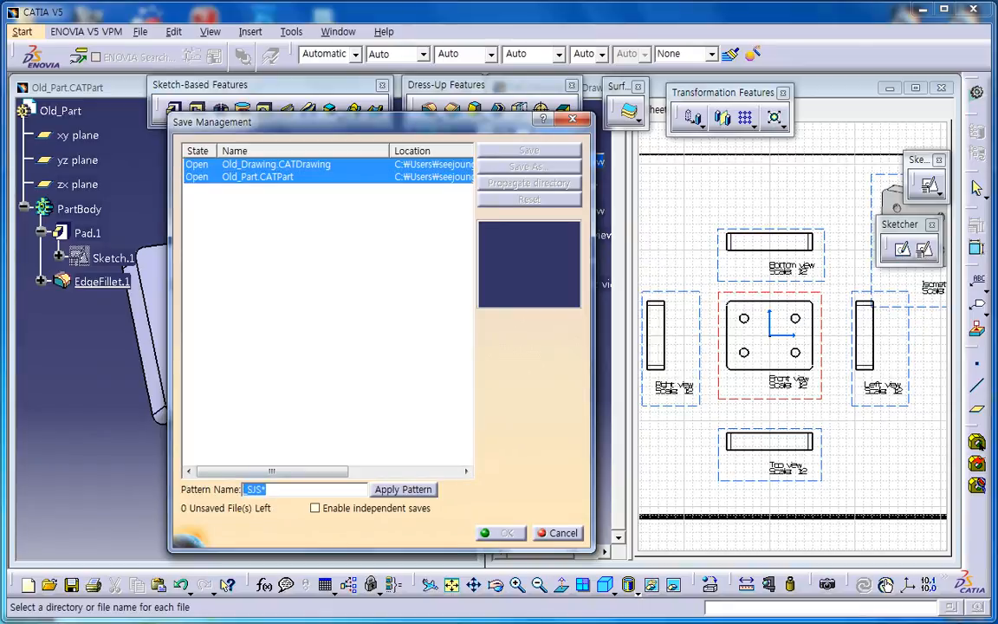
text(*_SJS)
click(403, 490)
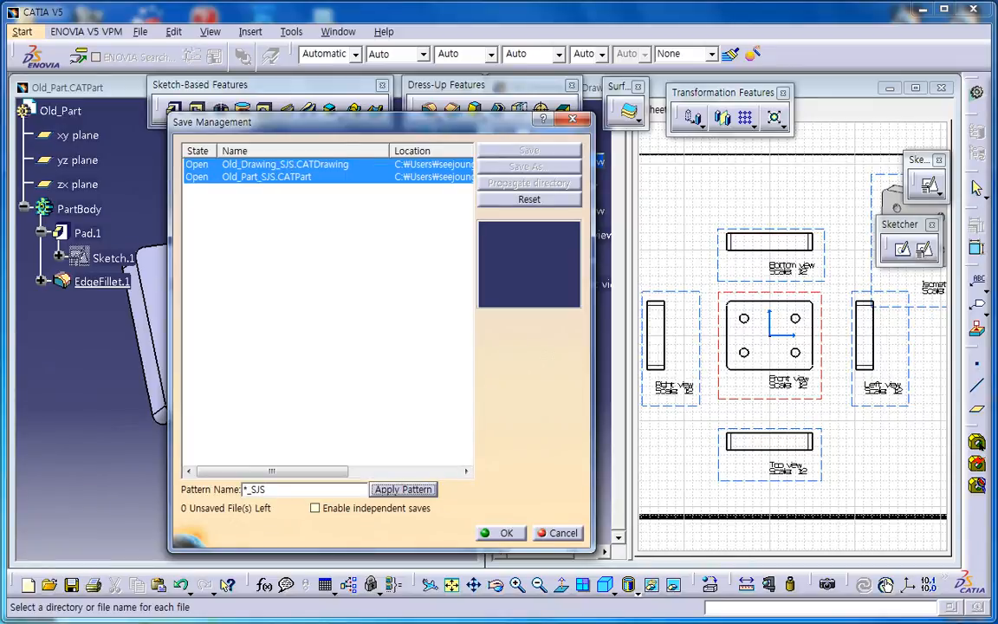
click(338, 303)
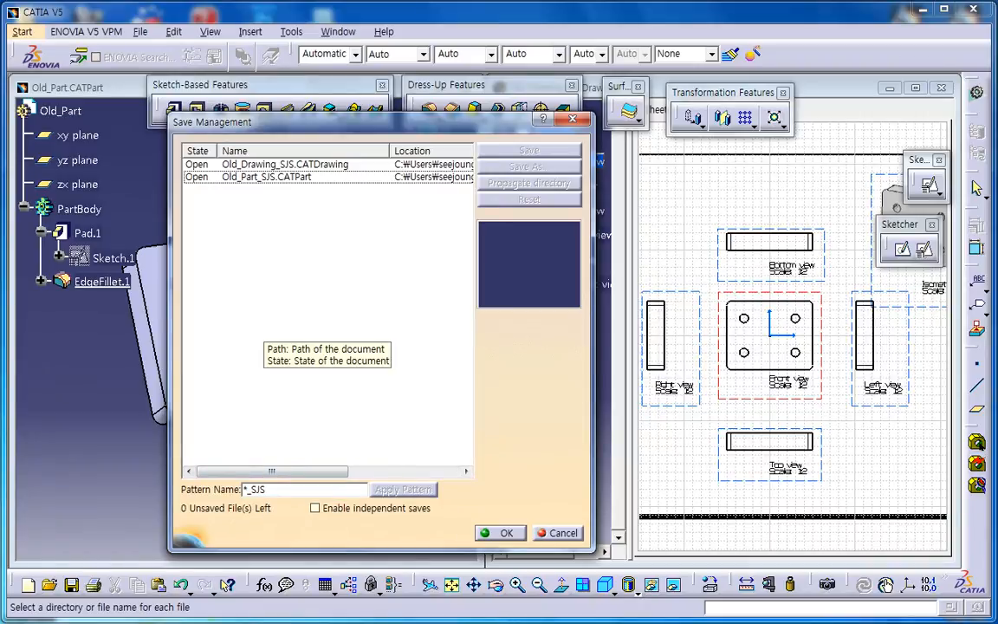
- Try the plain pattern * on both renamed documents, and cancel Save Management without saving
click(265, 177)
ctrl+click(267, 164)
drag(267, 489, 247, 490)
key(BackSpace)
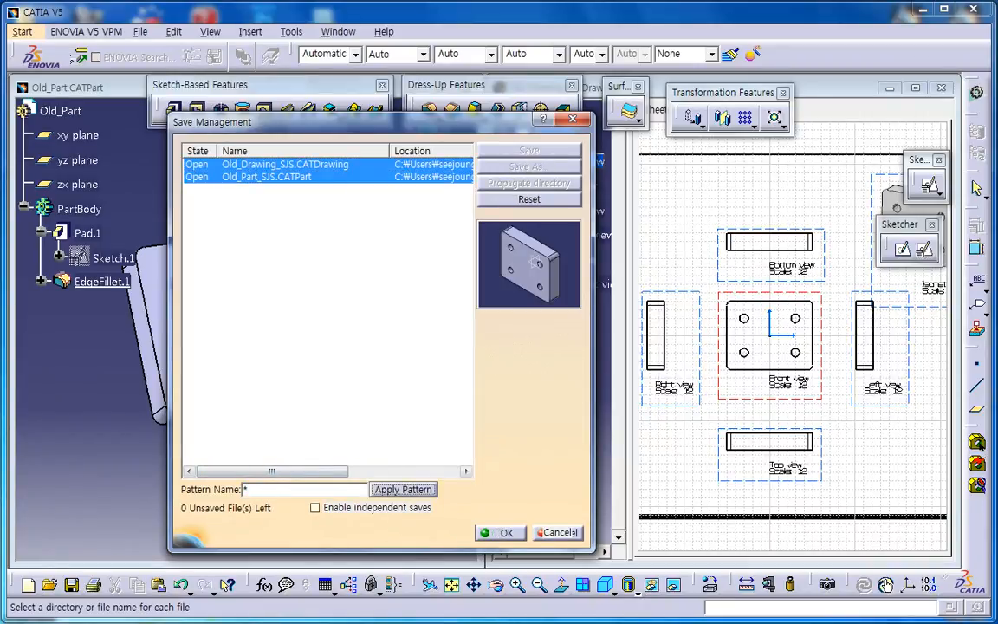
click(404, 490)
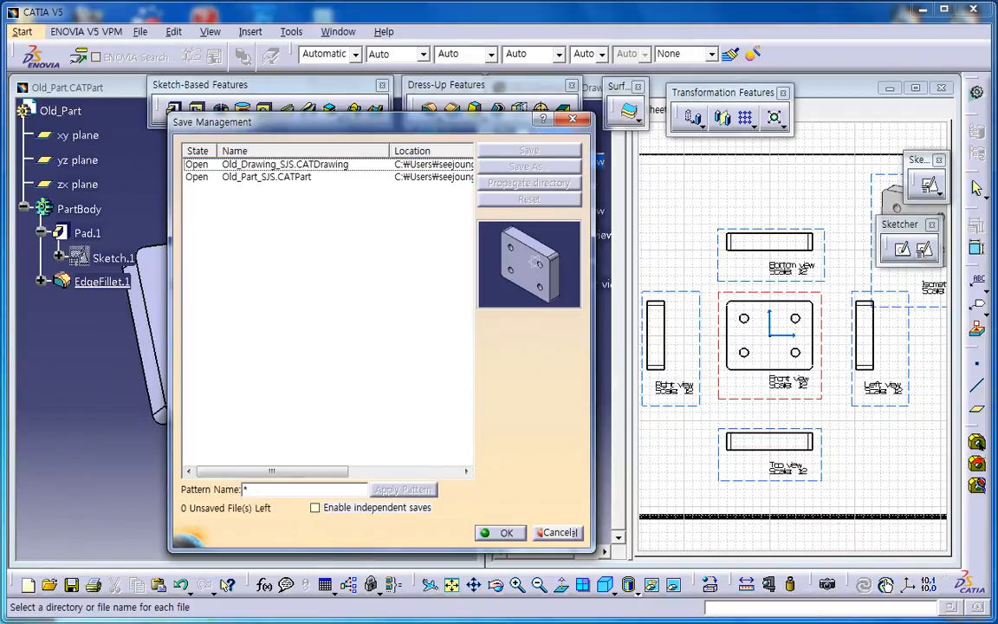
click(572, 532)
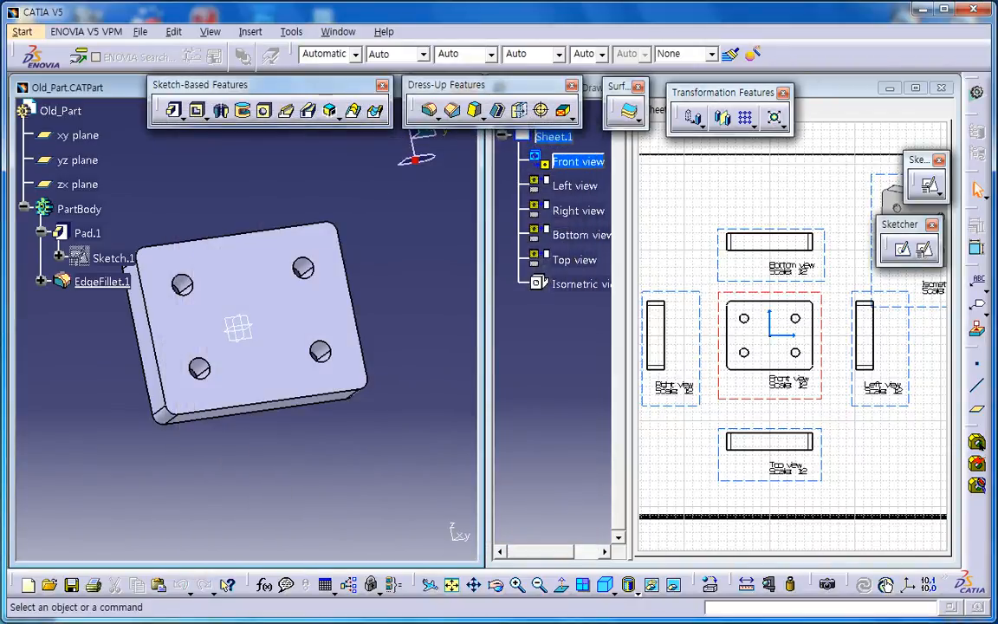
- In Save Management, set Old_Part.CATPart to save as New_Part.CATPart in the New folder
click(140, 32)
click(192, 207)
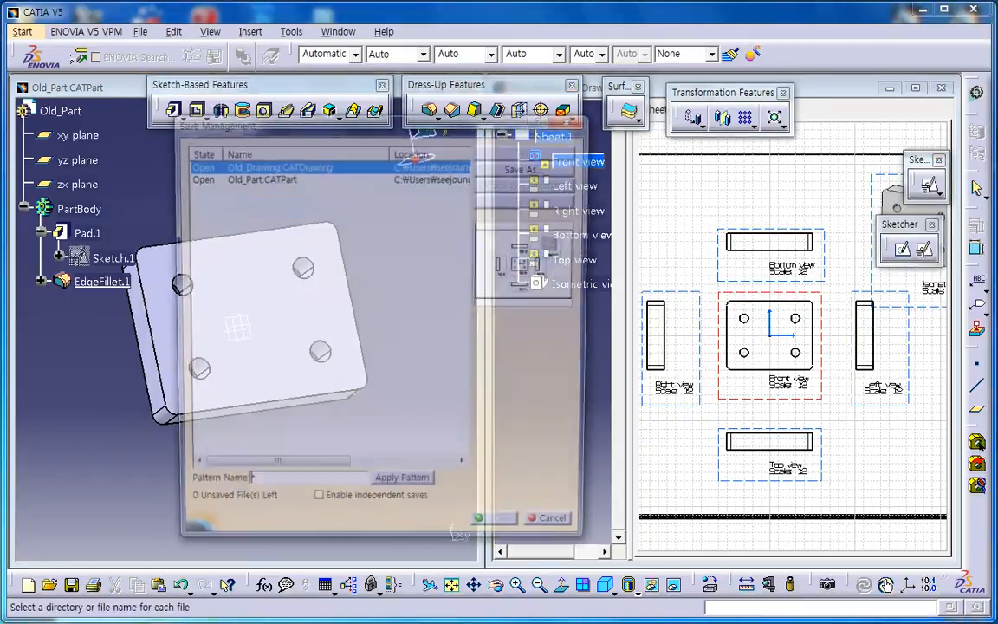
click(257, 177)
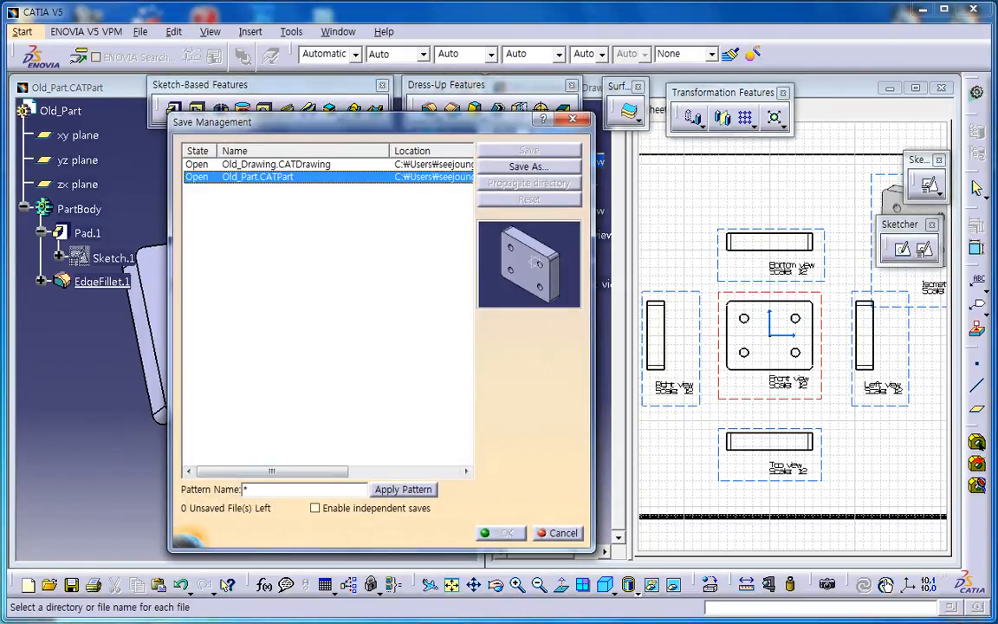
click(528, 166)
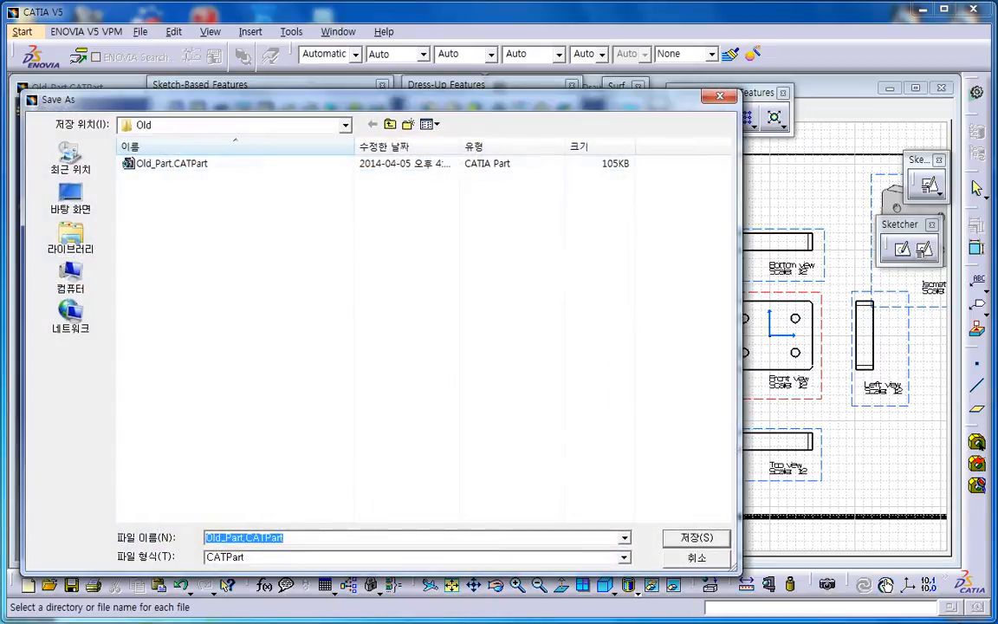
click(390, 124)
double_click(144, 267)
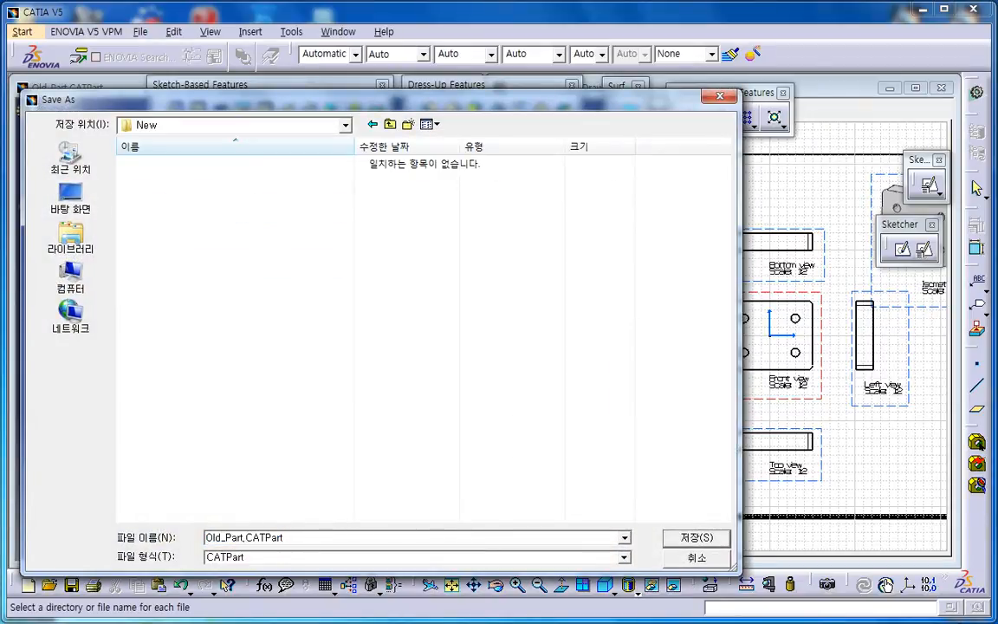
double_click(244, 537)
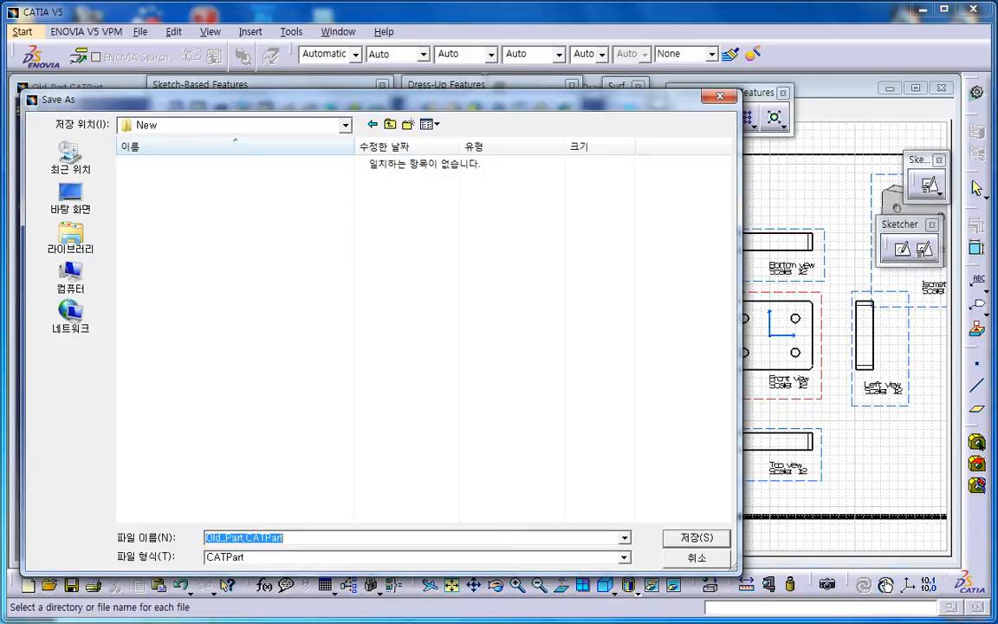
drag(222, 537, 206, 537)
text(New)
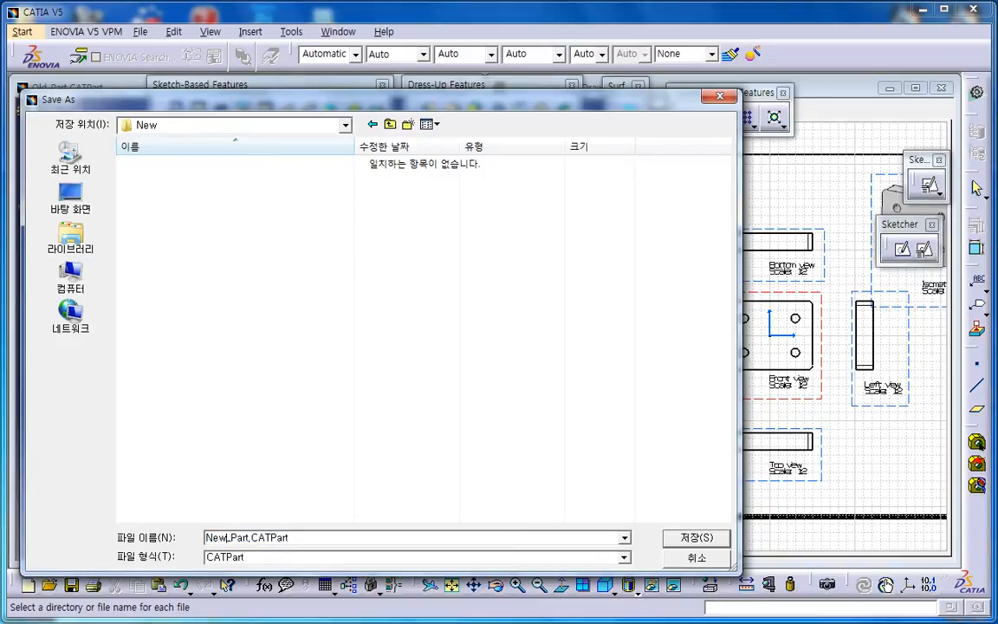
key(Return)
- Set Old_Drawing.CATDrawing to save as New_Drawing.CATDrawing in the New folder, and confirm Save Management to write both files
click(275, 164)
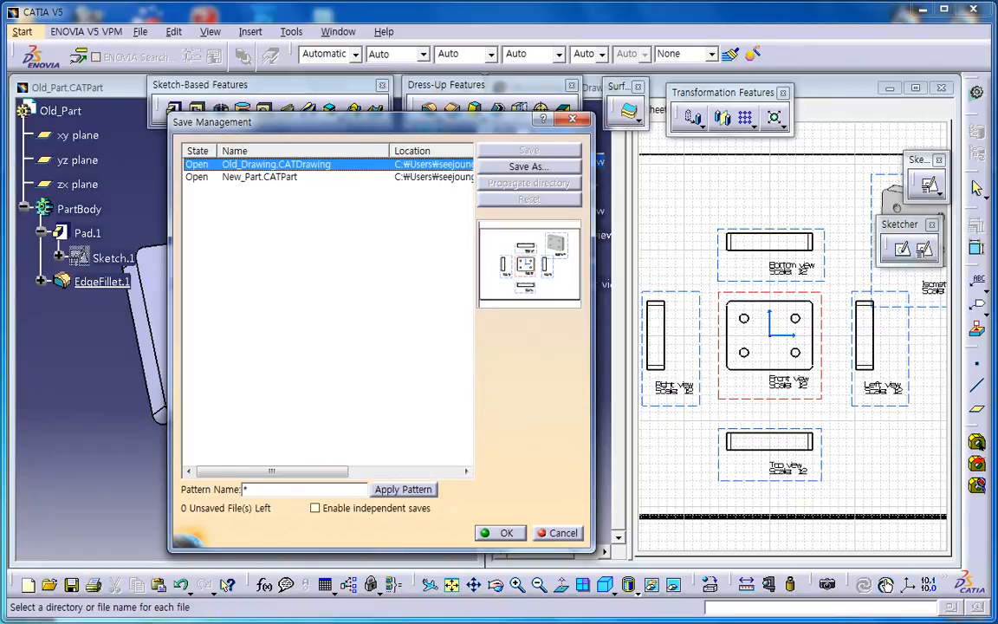
click(529, 166)
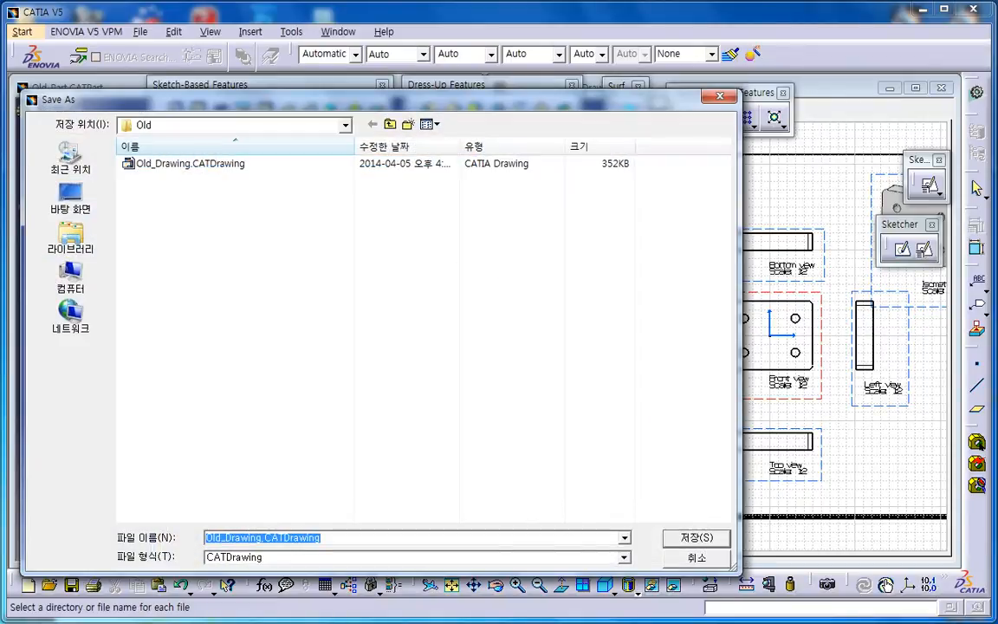
click(391, 125)
double_click(143, 267)
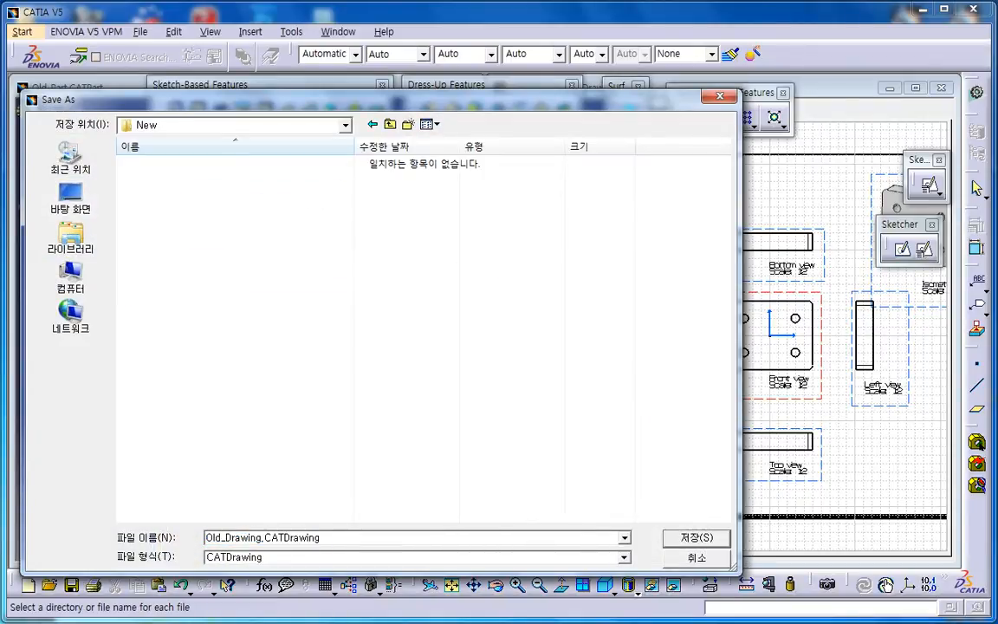
click(223, 538)
drag(223, 538, 205, 538)
text(New)
key(Return)
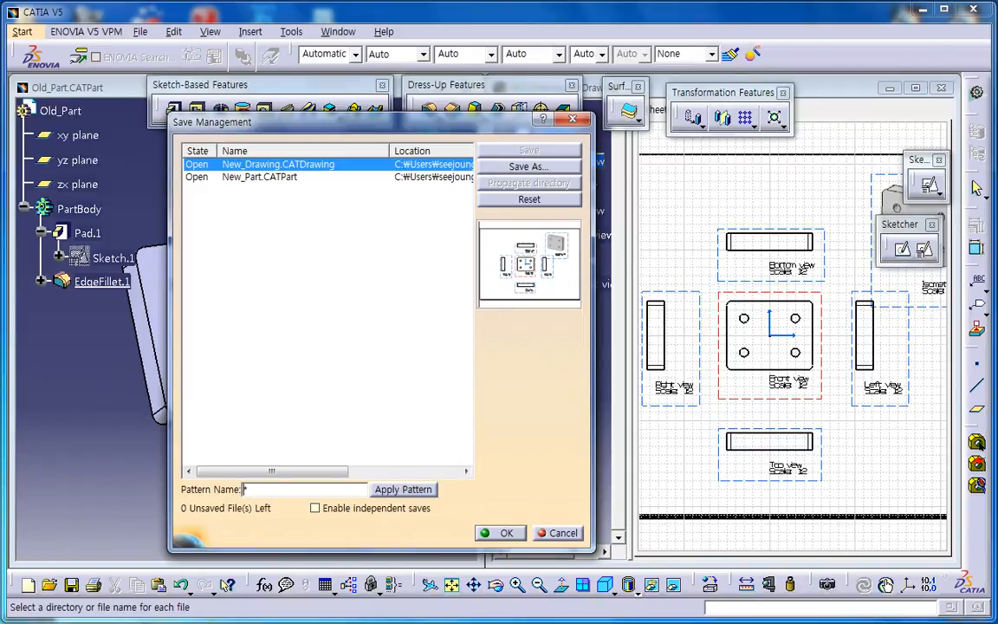
key(Return)
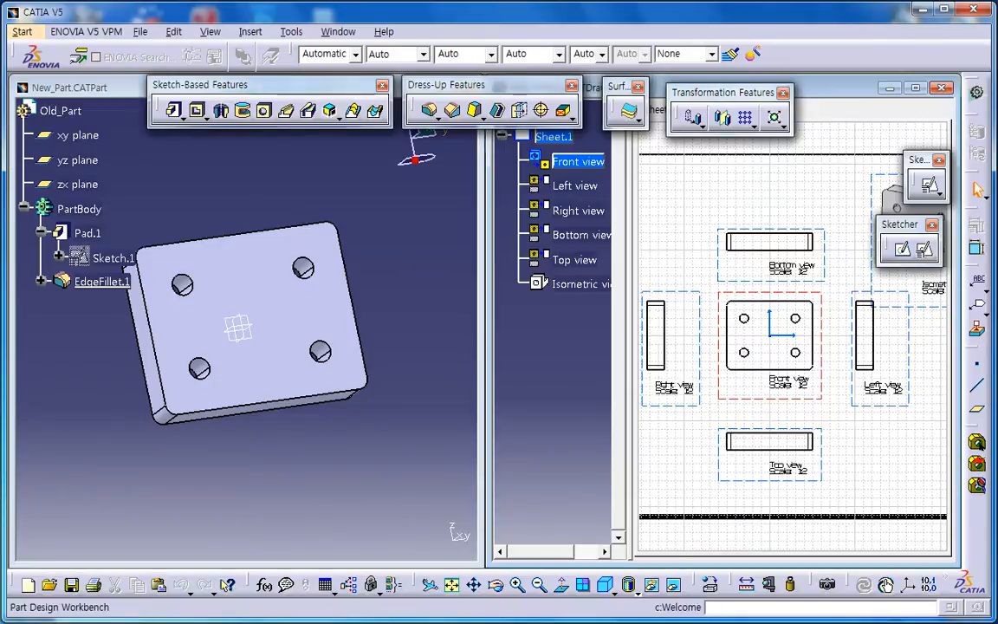
- Close the drawing and part documents, and open New_Part.CATPart from the New folder
key(ctrl+F4)
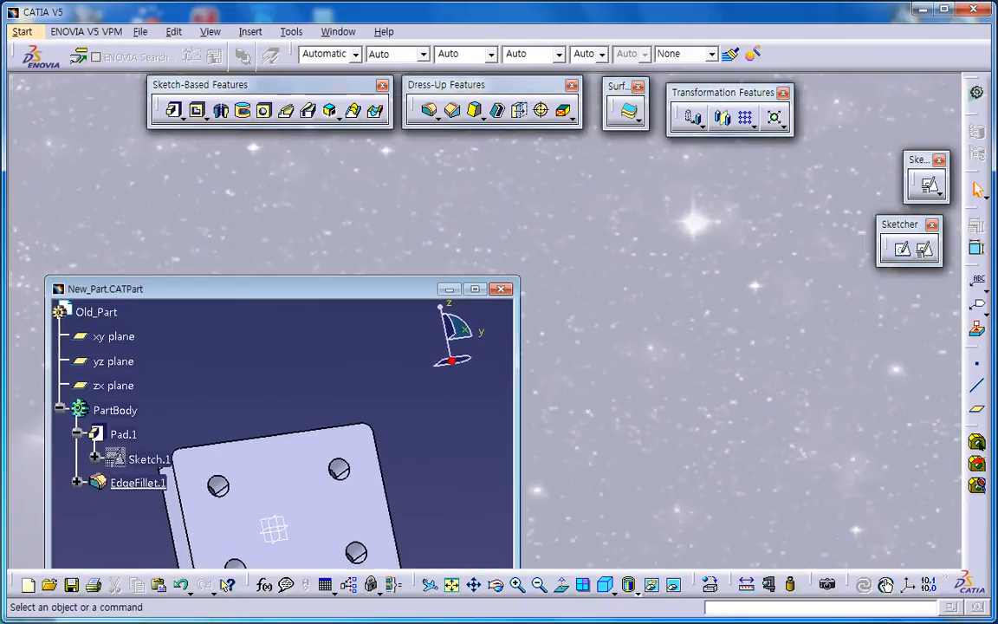
key(ctrl+F4)
click(141, 32)
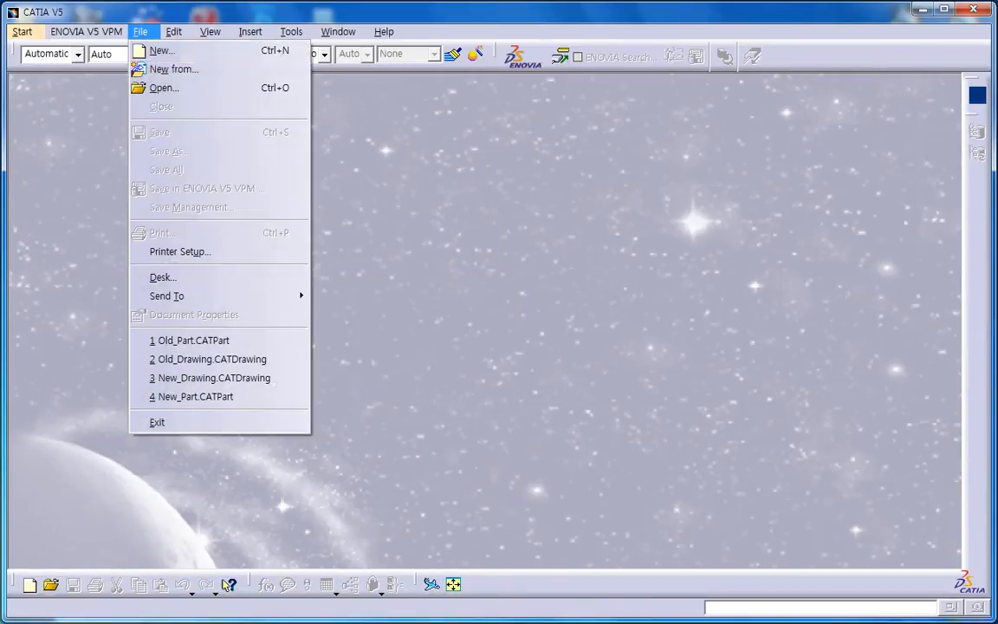
click(164, 88)
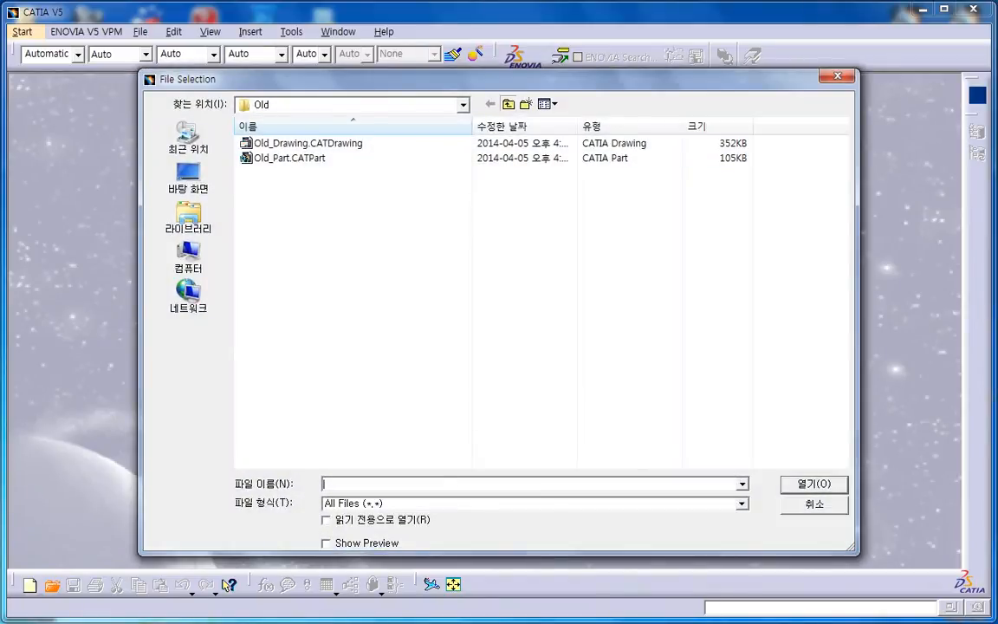
click(508, 103)
double_click(502, 345)
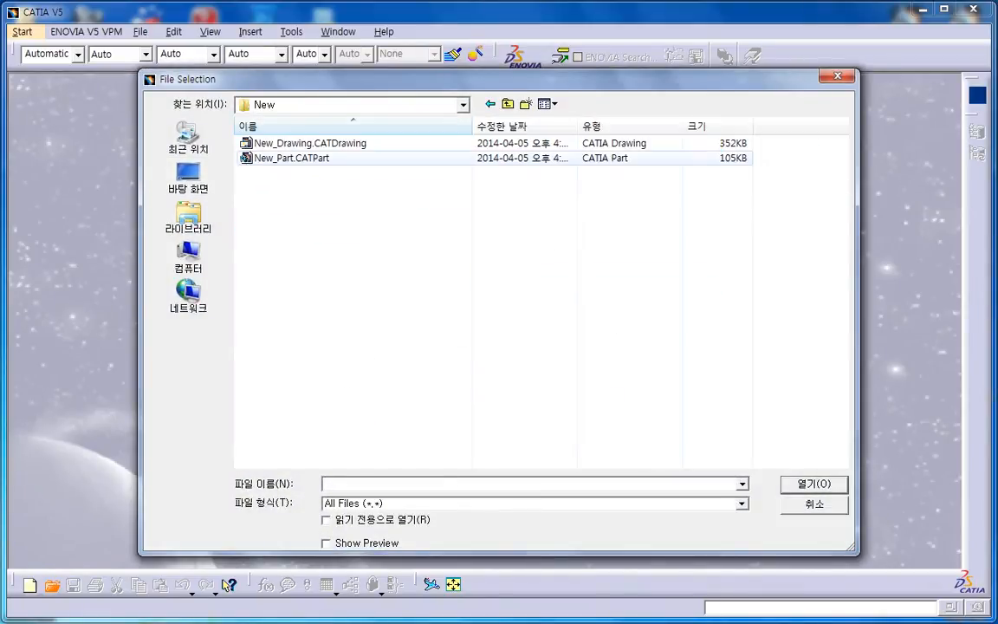
double_click(292, 158)
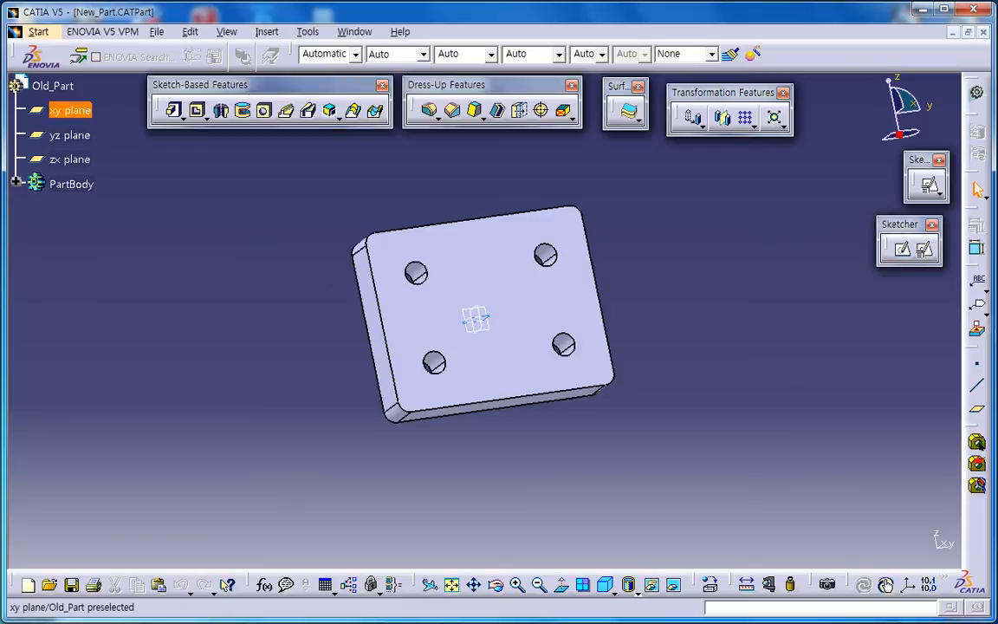
- Change the part number to New_Part in the part's properties, and close the document with its changes saved
right_click(50, 85)
click(97, 155)
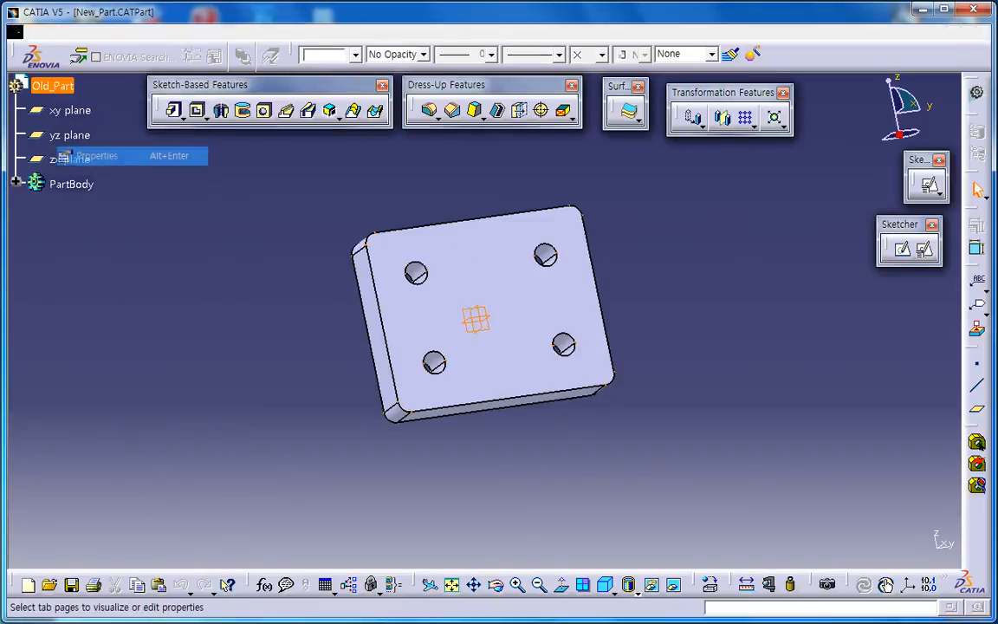
key(shift+Right)
key(shift+Right)
key(shift+Right)
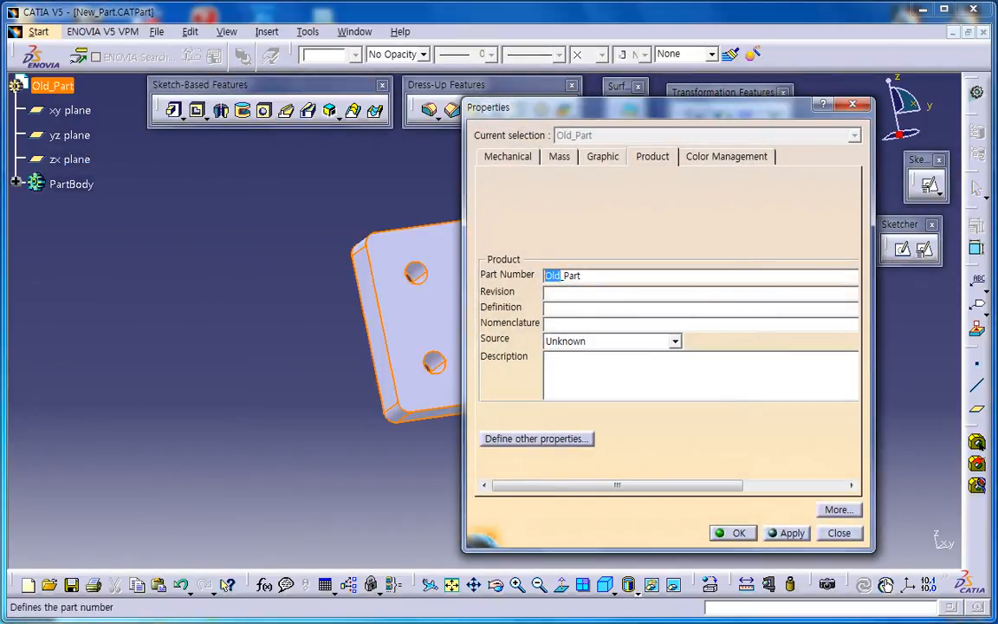
text(New)
key(Return)
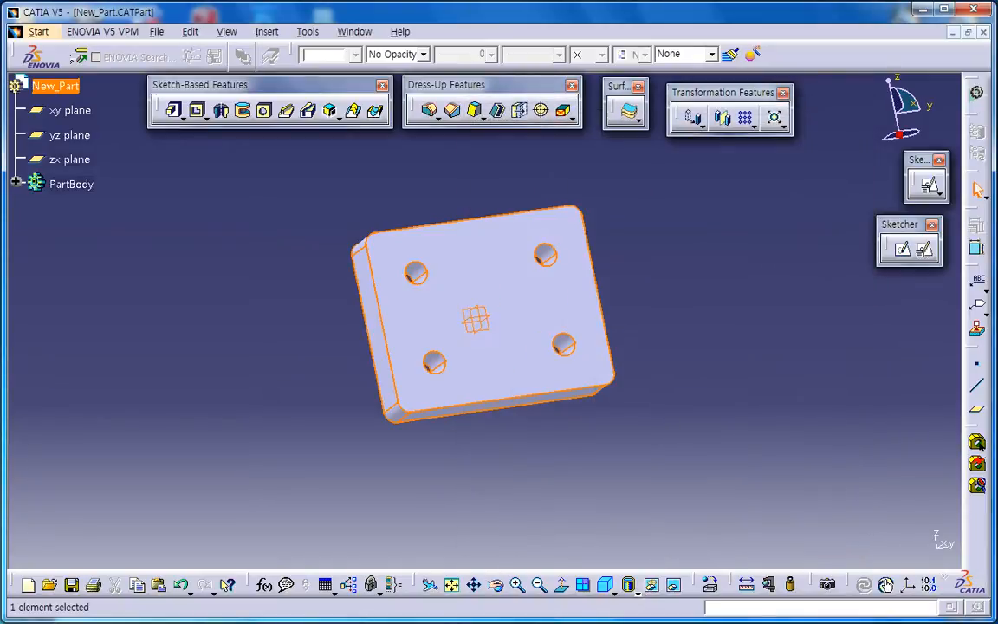
click(716, 291)
click(983, 32)
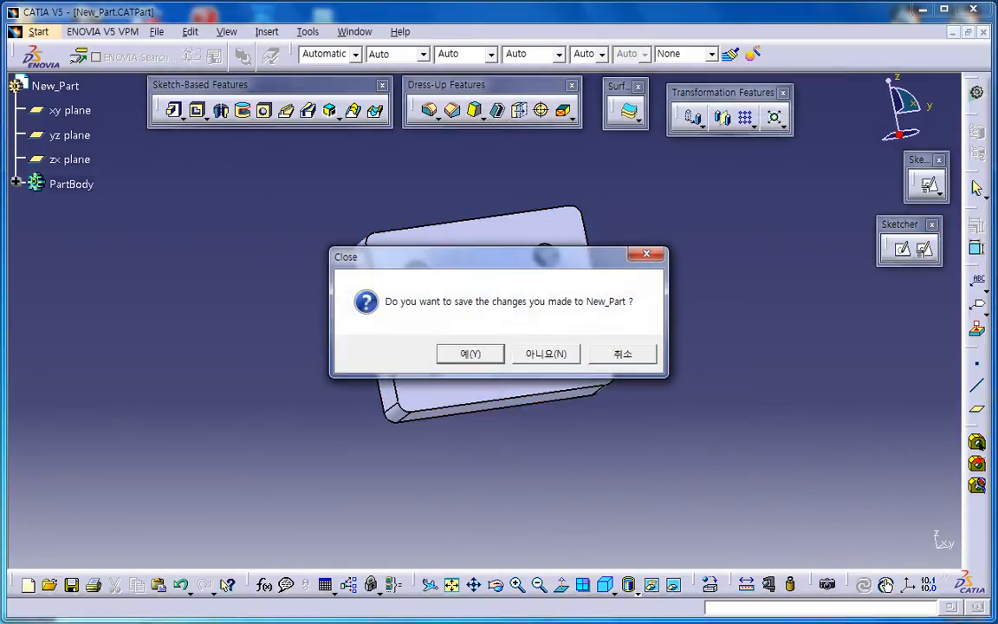
key(Return)
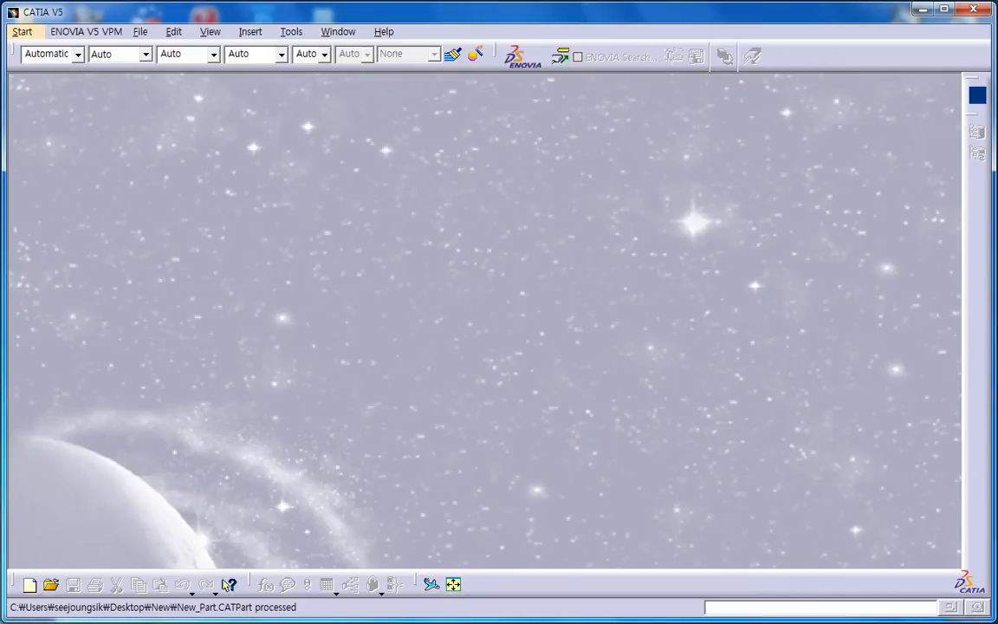
- Open Old_Part.CATPart from the Old folder on the desktop
click(140, 31)
click(160, 87)
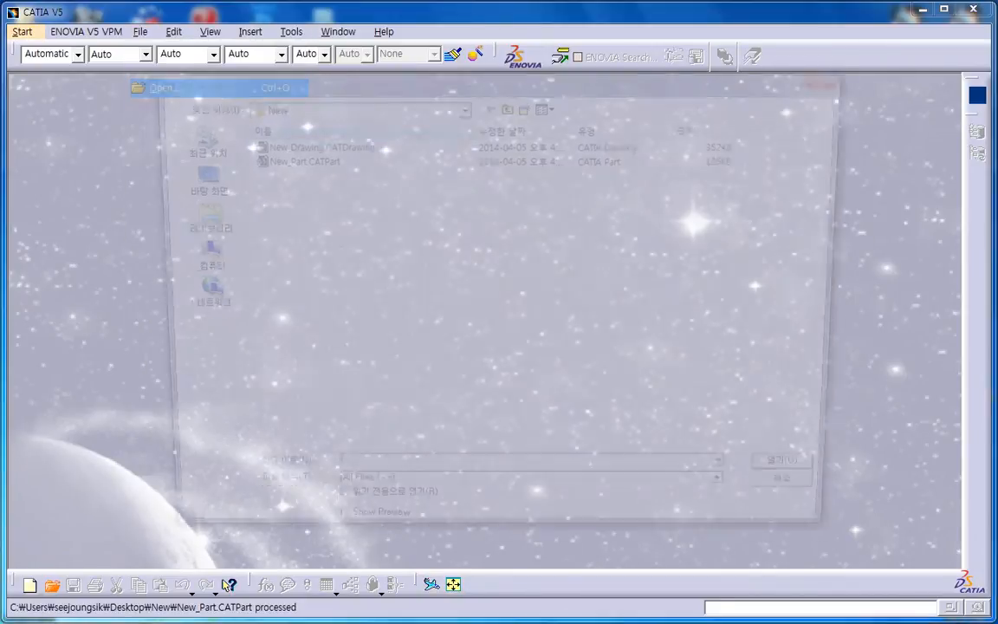
click(188, 178)
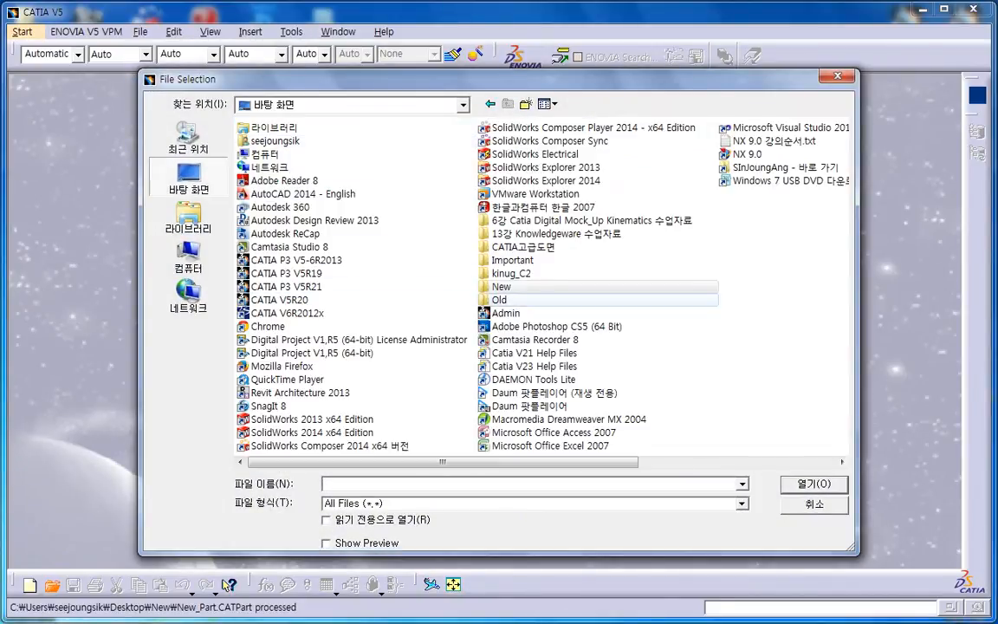
double_click(500, 299)
double_click(291, 159)
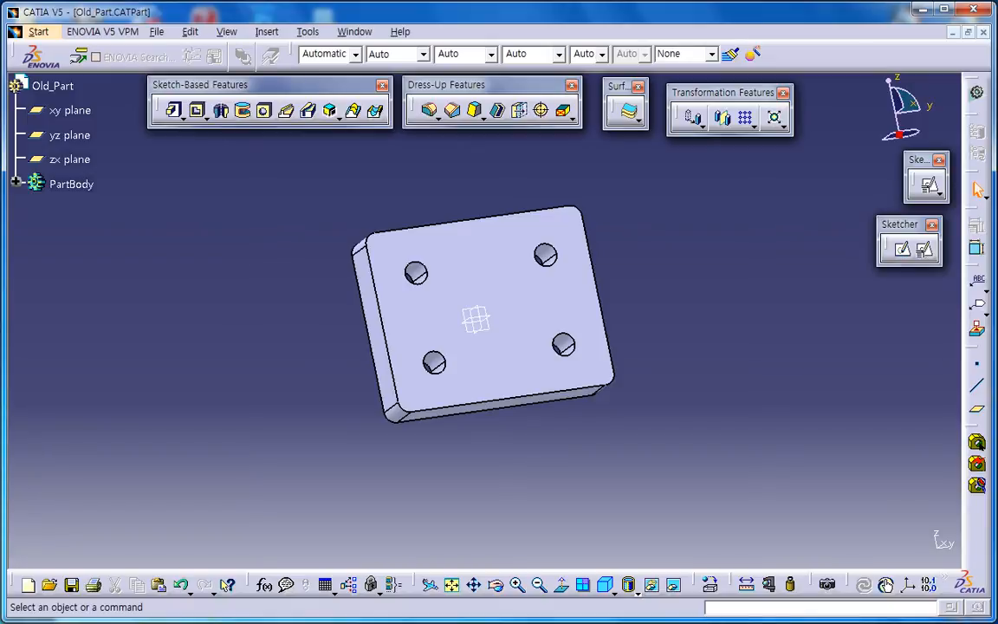
- Add a 10 mm diameter, 10 mm deep threaded hole near the centre of the plate's large face, and save and close Old_Part
click(263, 110)
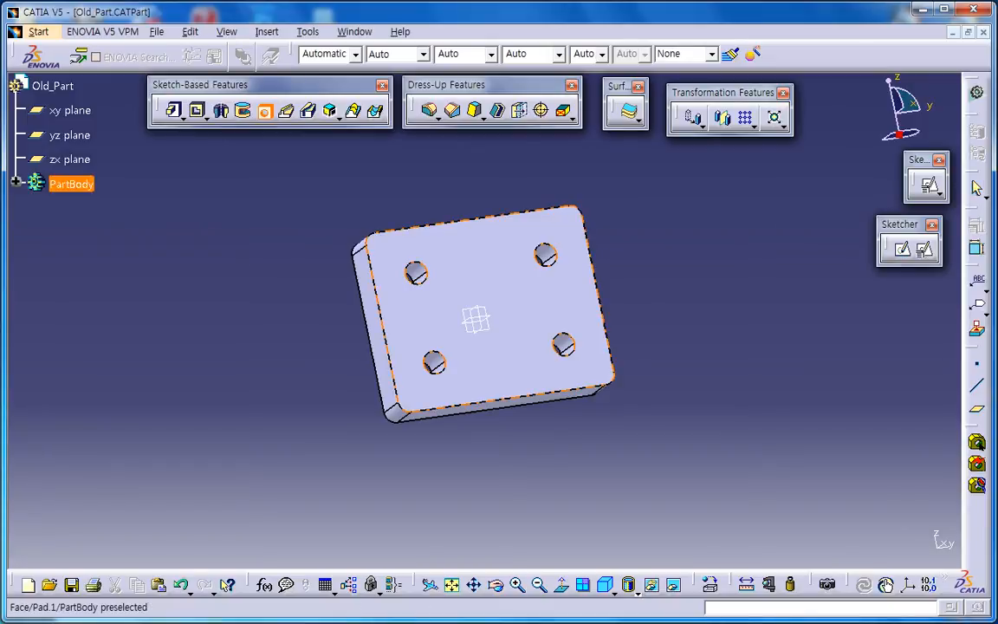
click(493, 304)
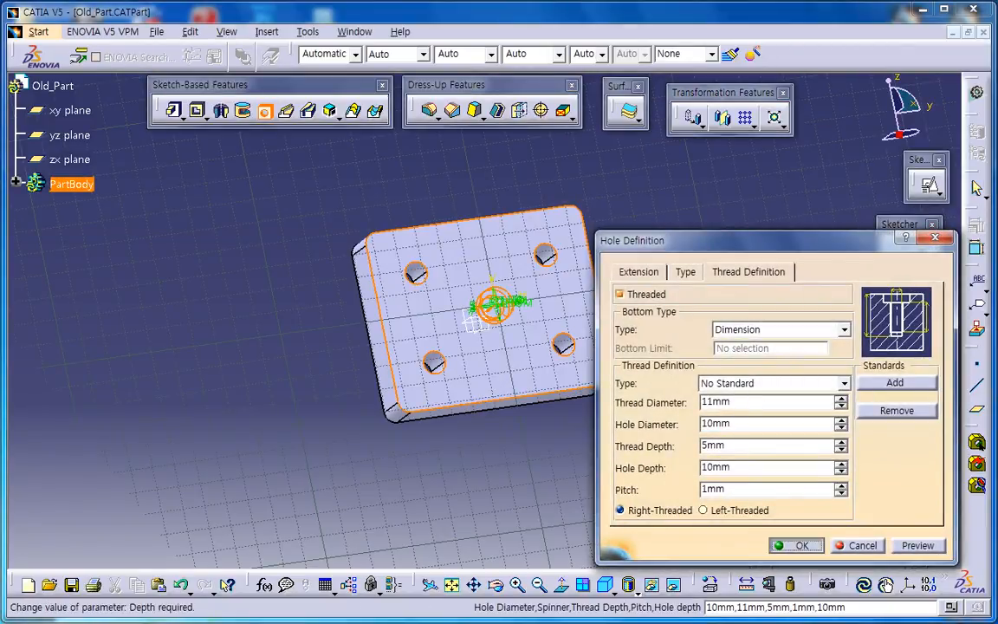
click(795, 542)
key(ctrl+s)
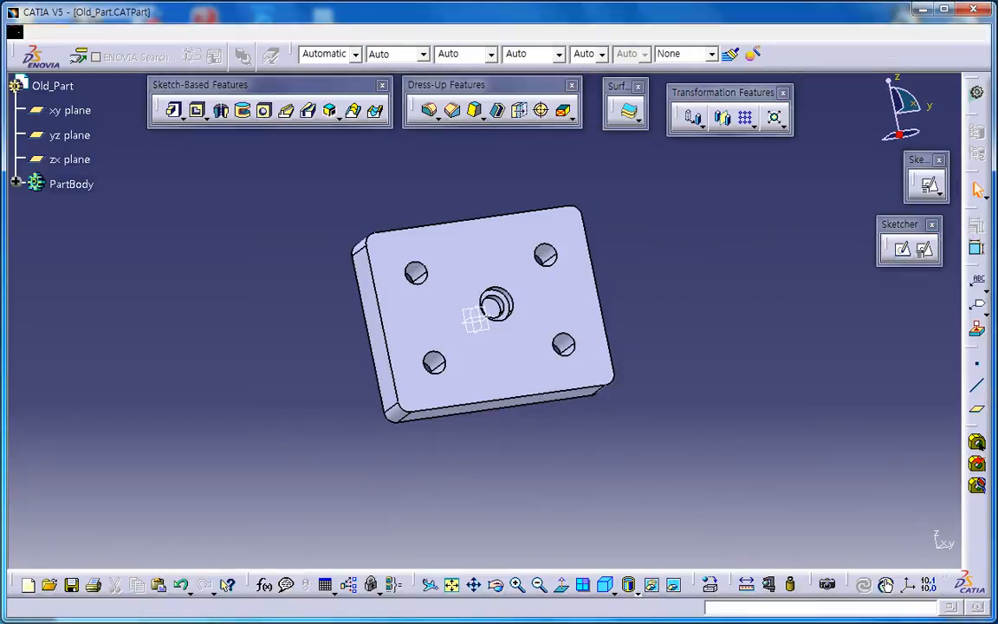
click(983, 32)
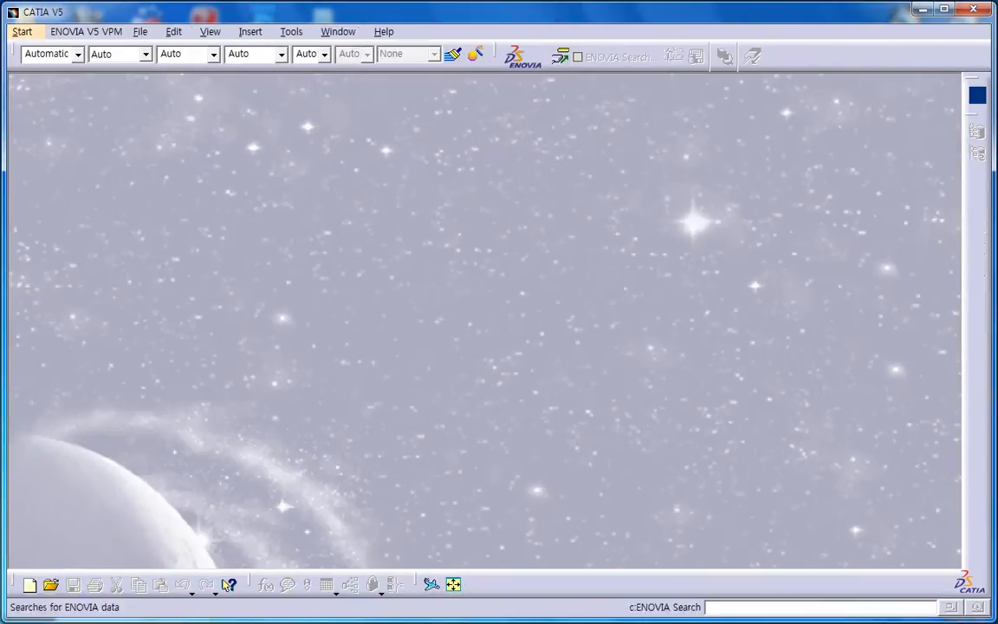
- Open New_Part.CATPart from the New folder to check whether it contains the centre hole, and close it
click(141, 32)
click(163, 88)
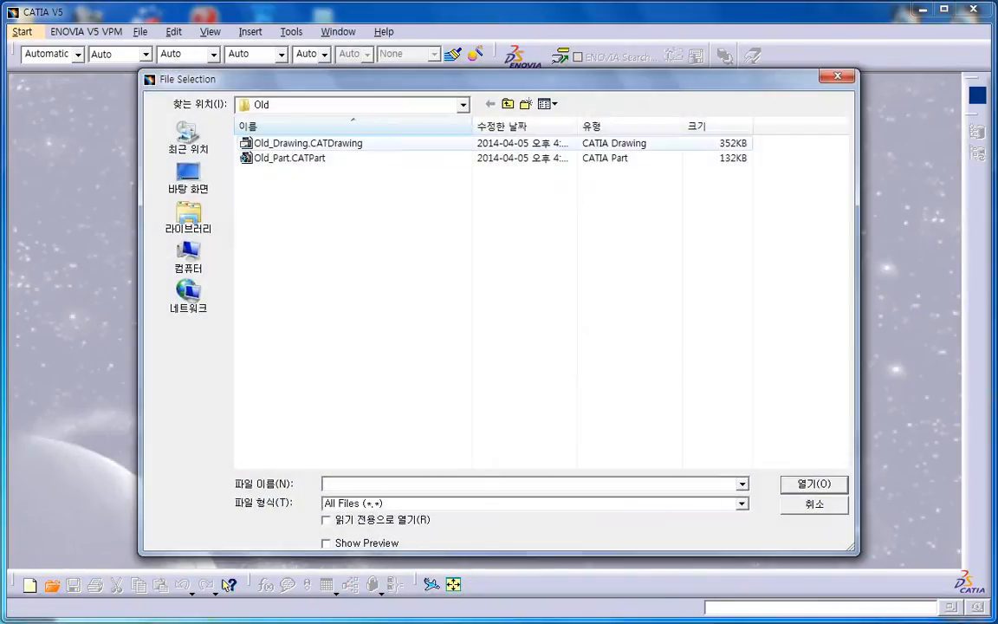
click(188, 176)
double_click(500, 286)
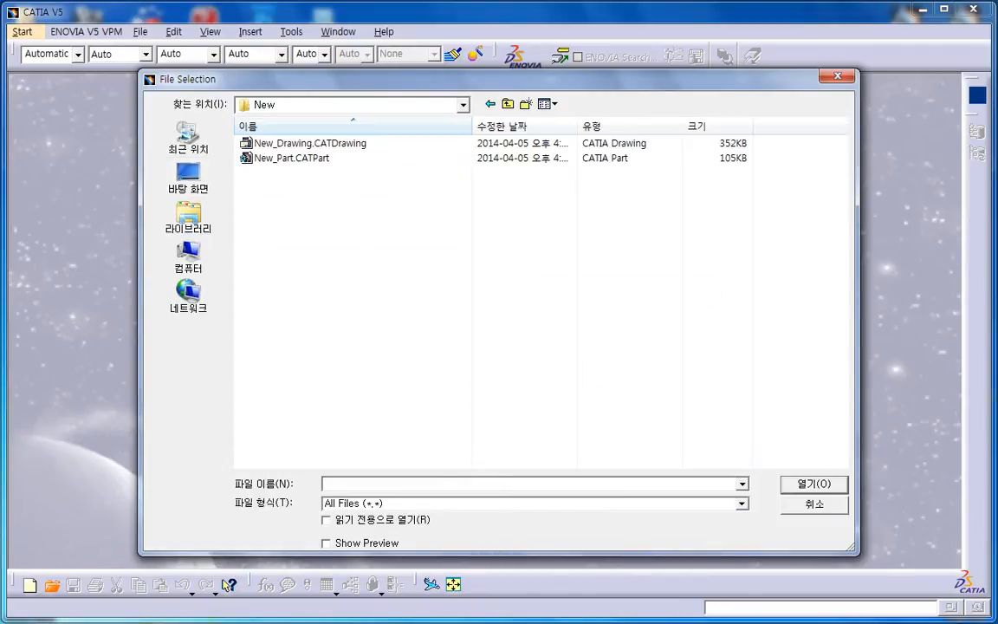
click(291, 158)
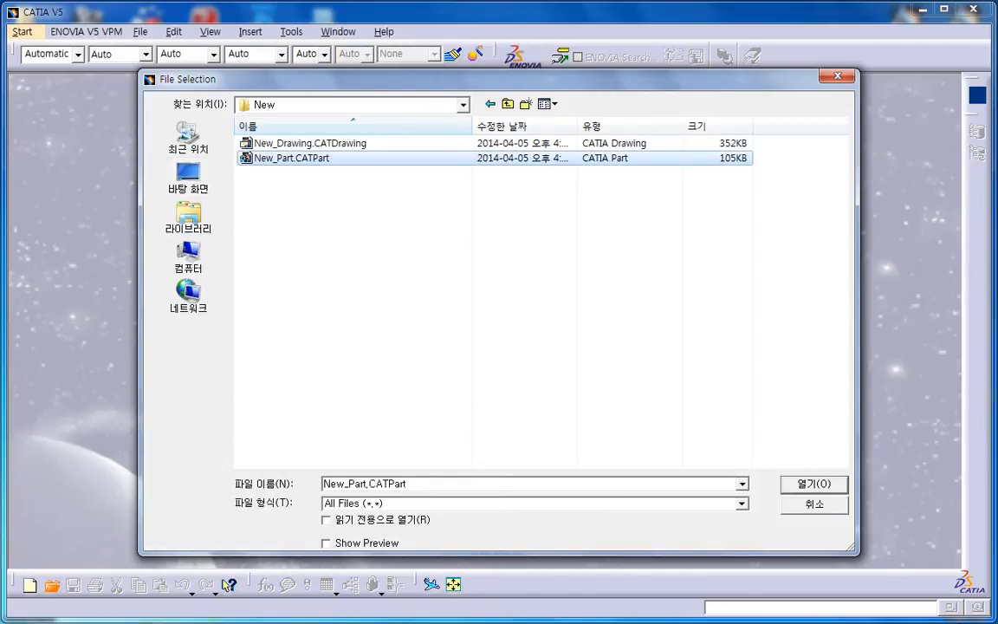
key(Return)
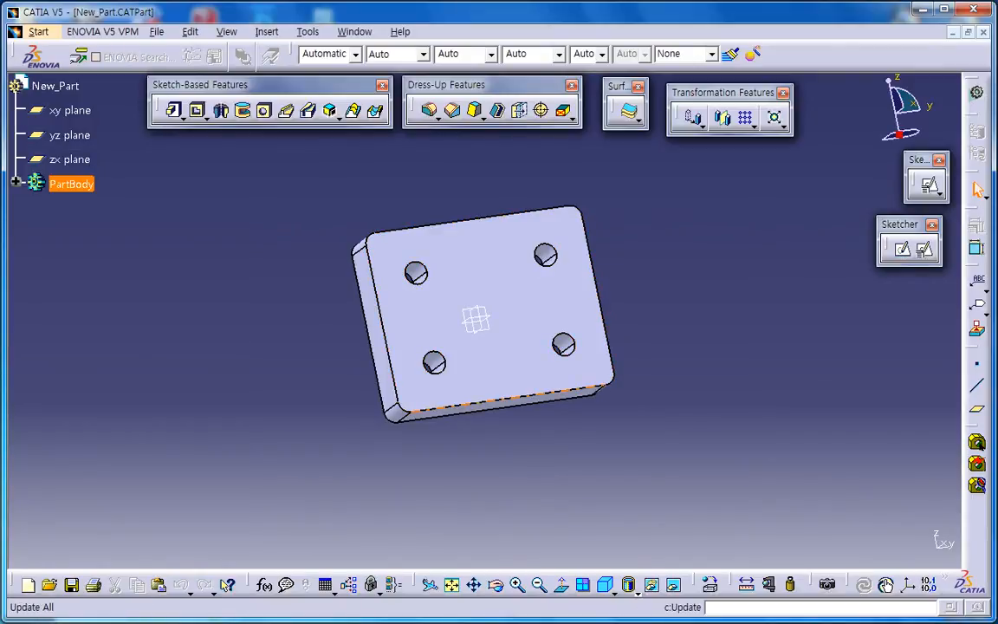
click(984, 32)
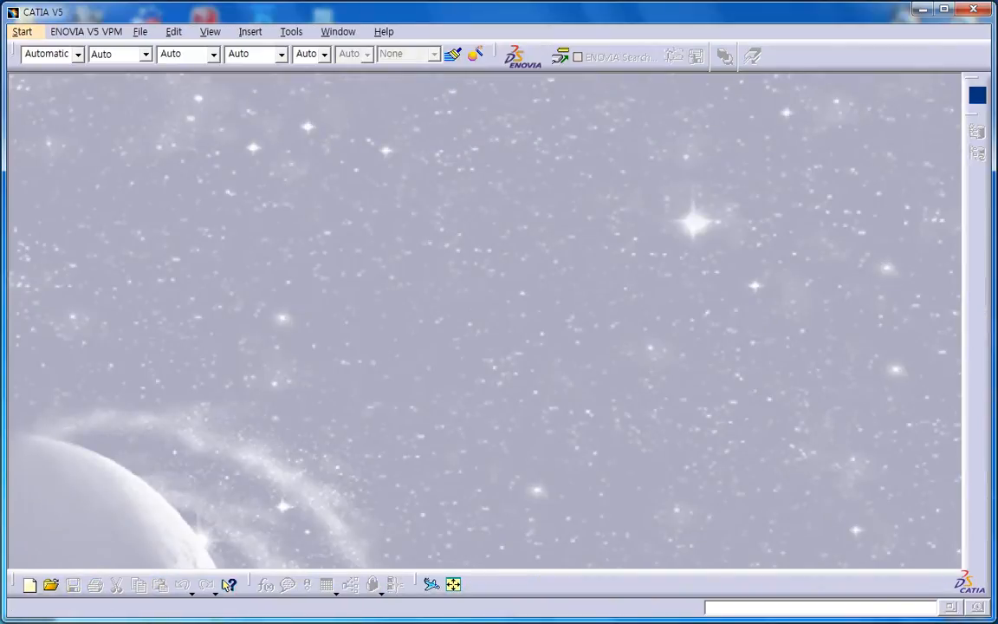
- Open New_Drawing.CATDrawing from the New folder
click(140, 31)
click(161, 85)
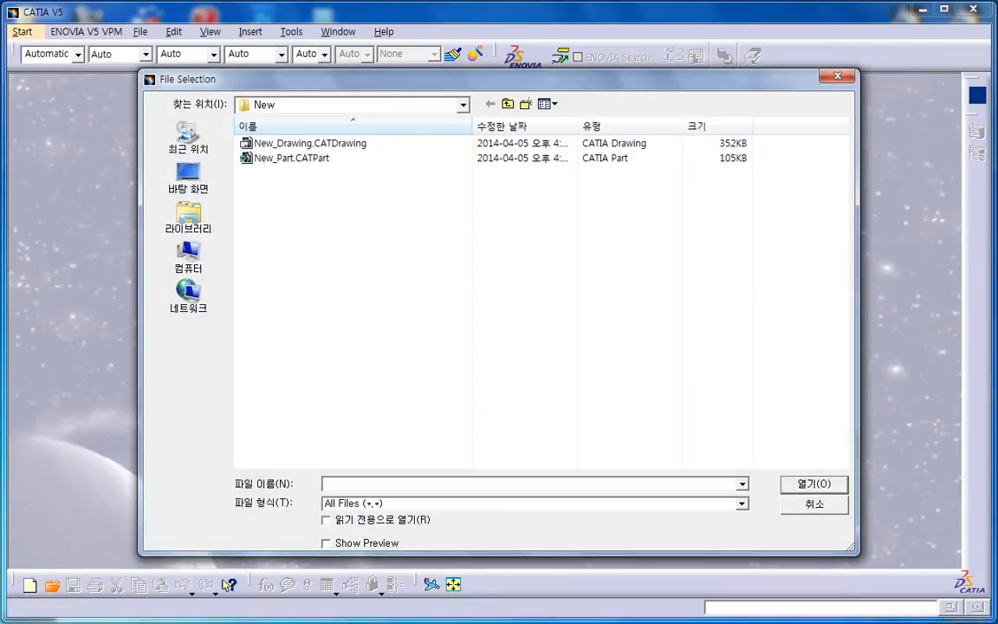
double_click(310, 143)
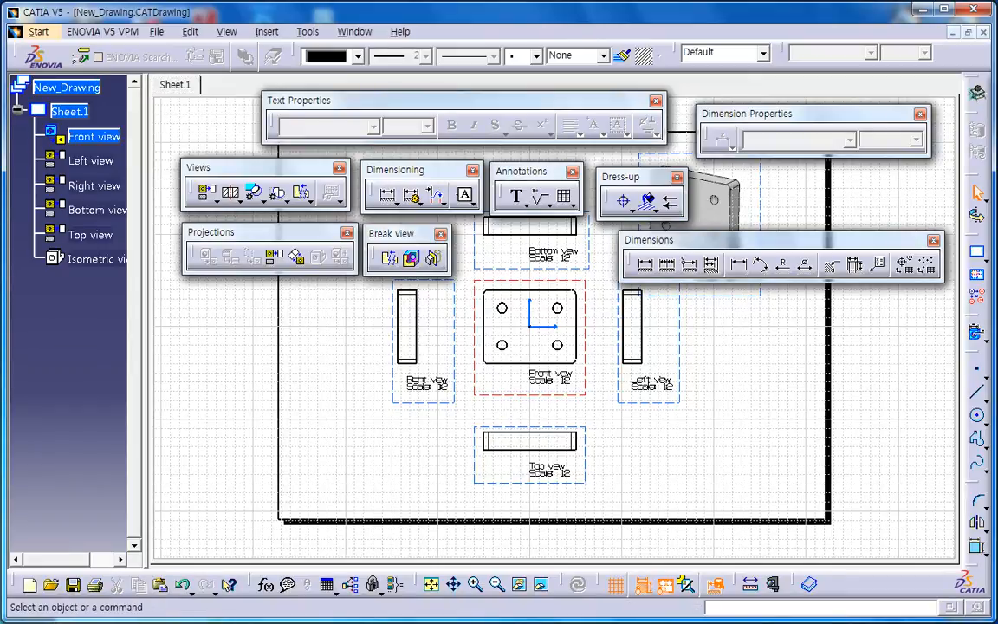
click(157, 31)
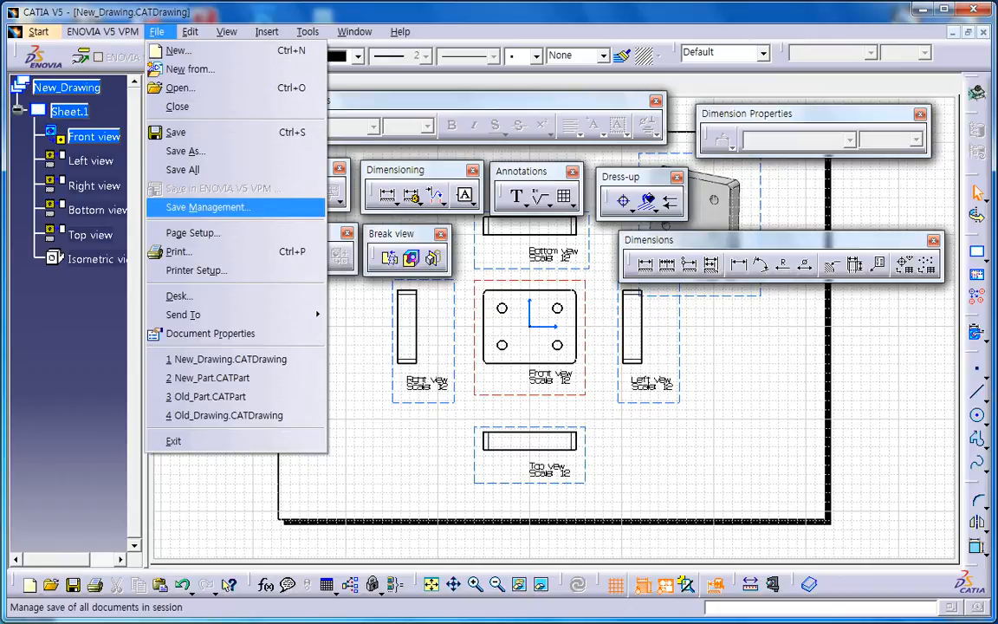
key(Escape)
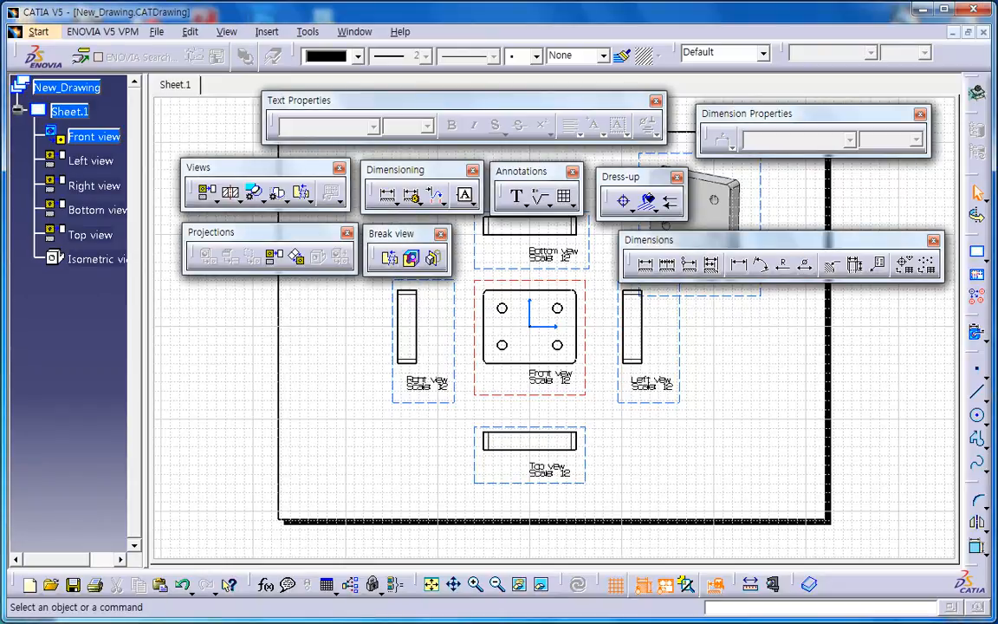
click(354, 31)
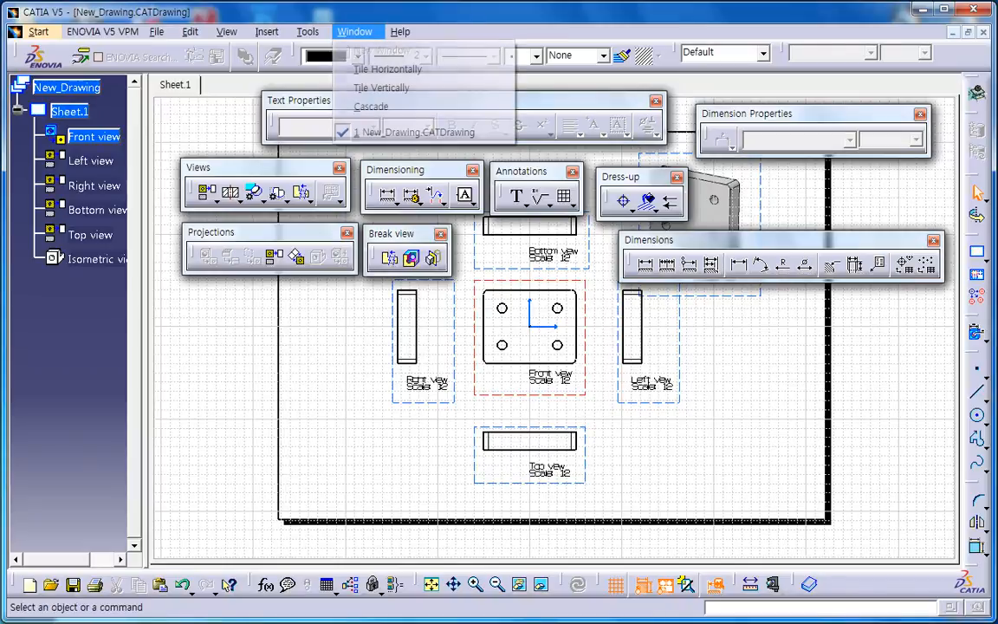
- Open New_Part.CATPart from the New folder alongside the open New_Drawing
click(157, 31)
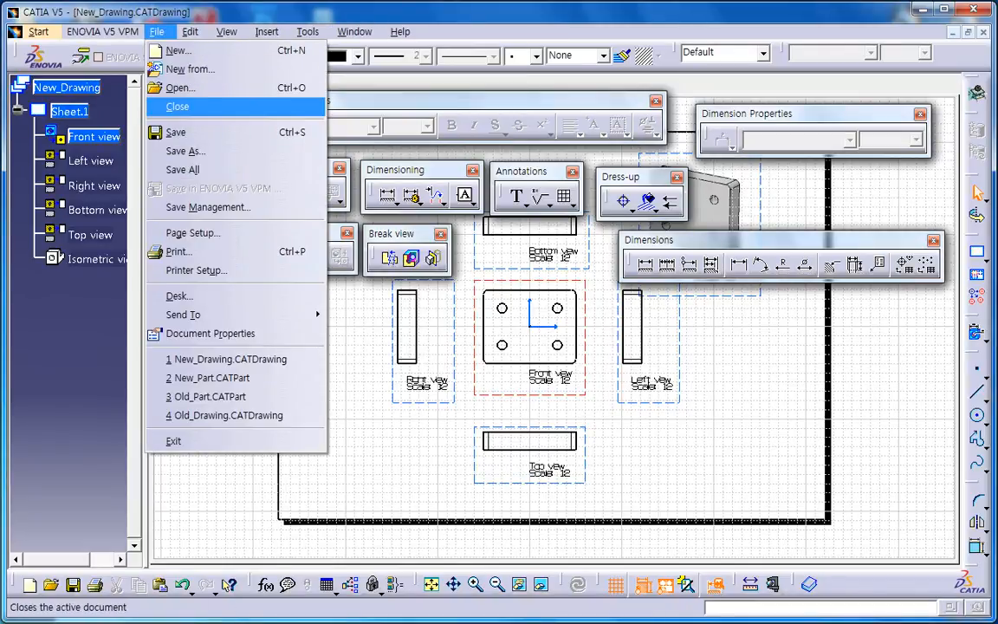
click(166, 84)
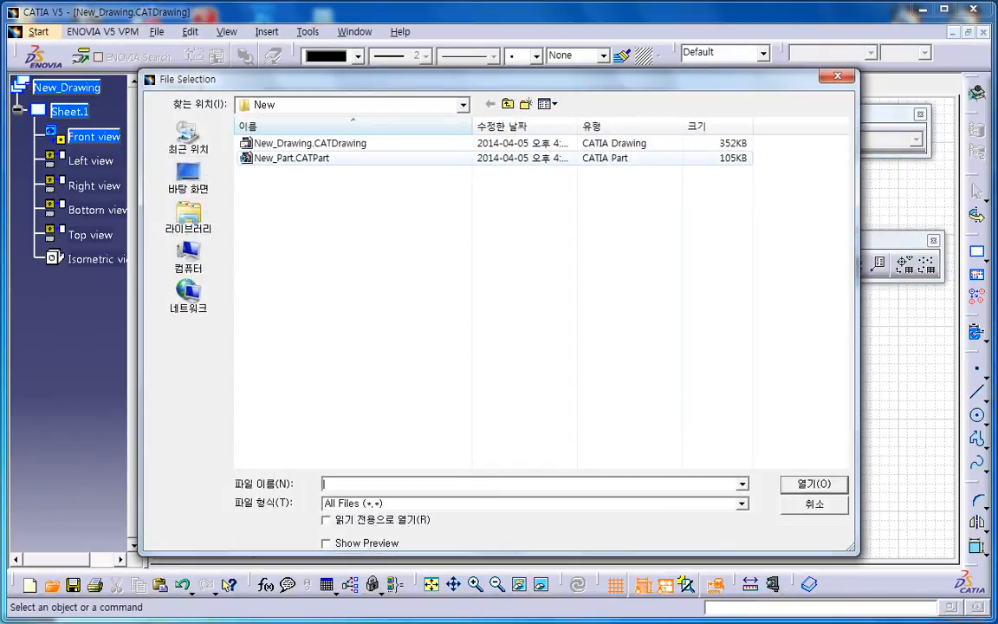
double_click(372, 160)
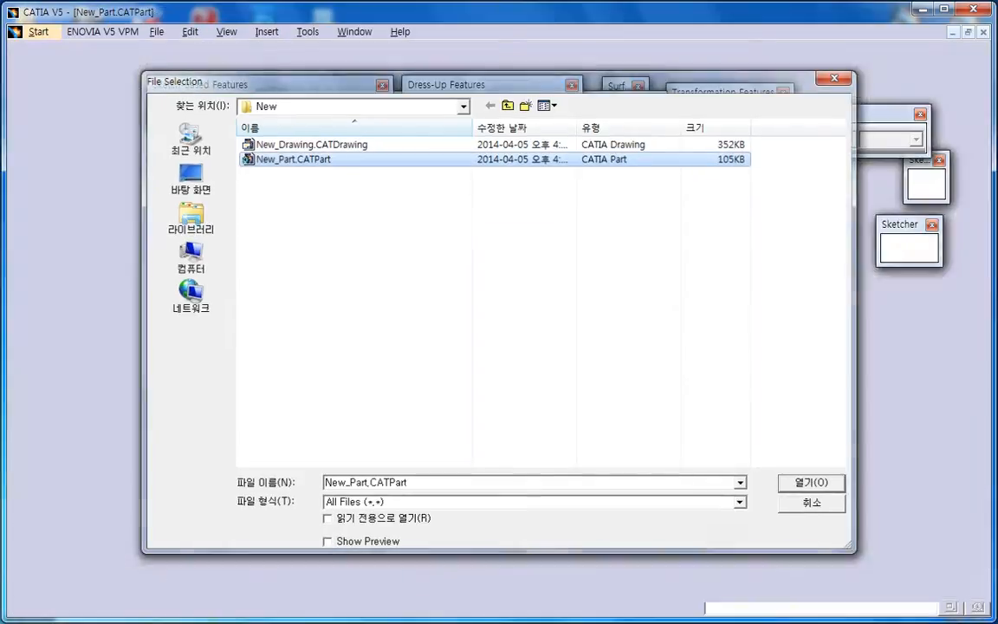
- Check the part number in New_Part's product properties and close them without changes
click(55, 86)
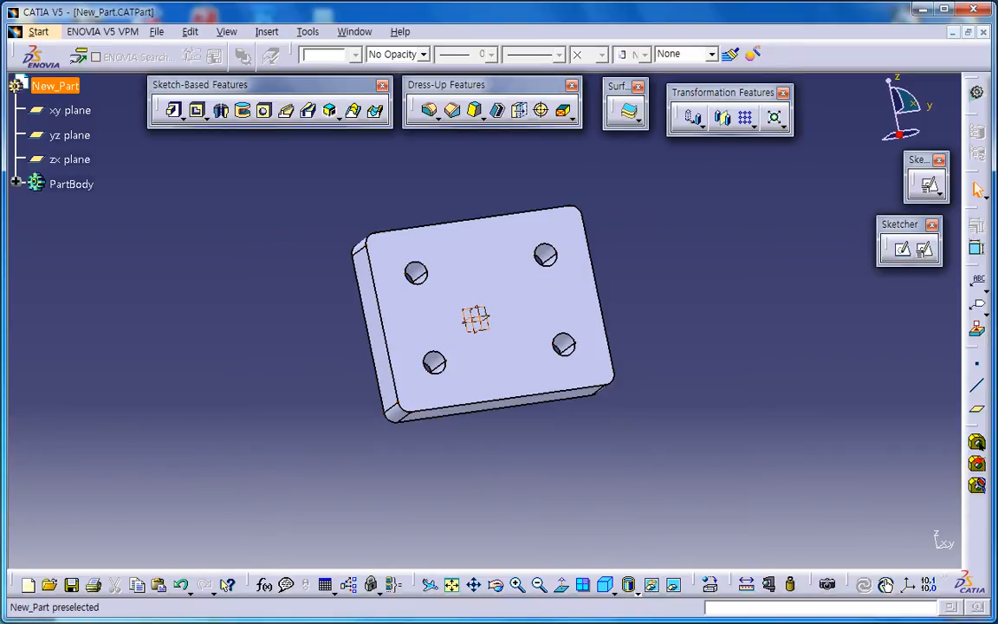
right_click(54, 84)
click(95, 146)
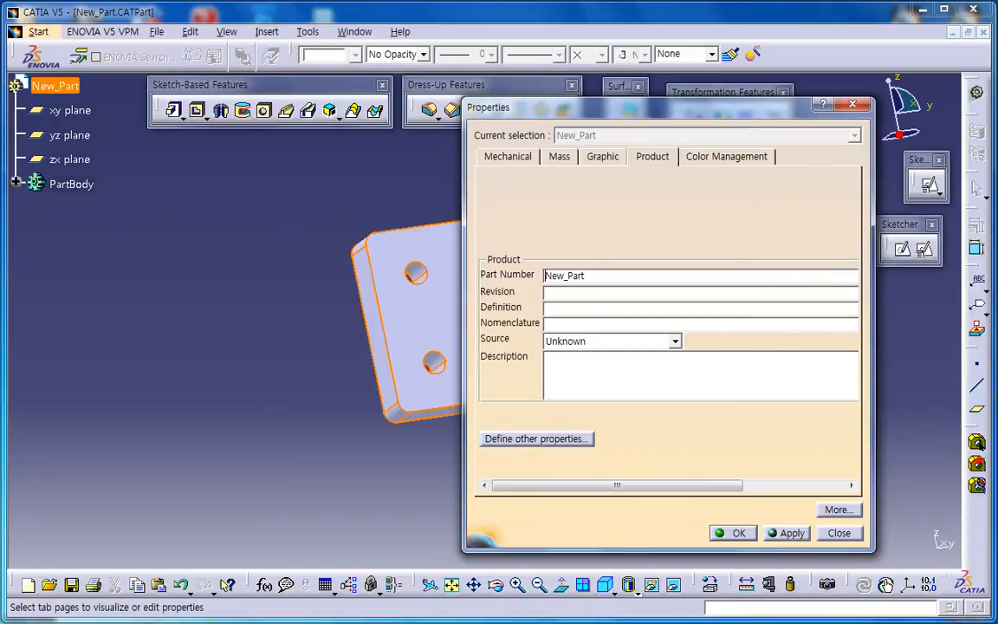
click(839, 533)
click(746, 433)
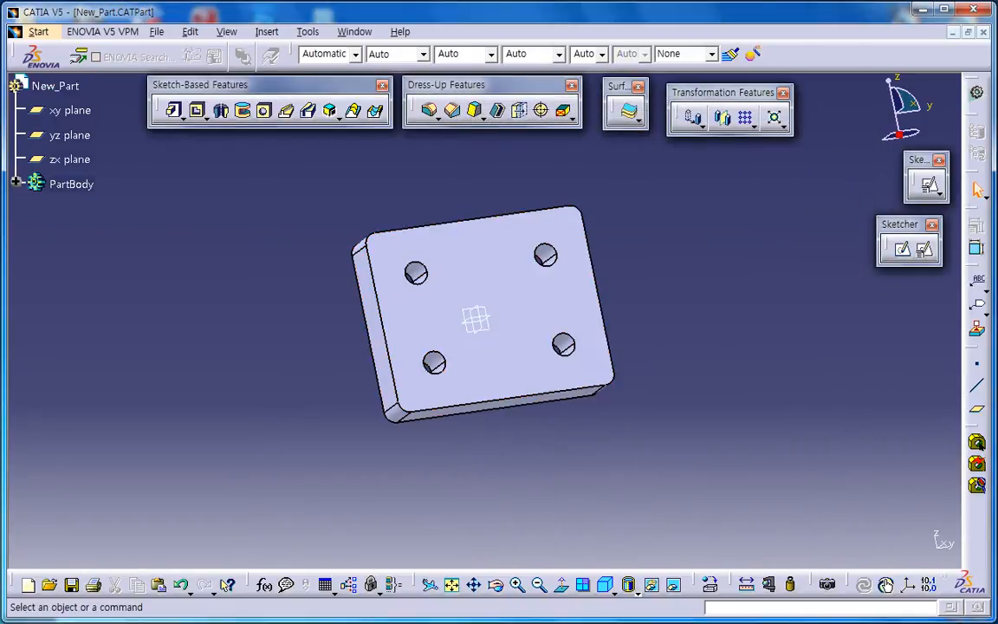
- Review New_Drawing and New_Part in Save Management, turn on Enable independent saves, and cancel without saving
click(156, 32)
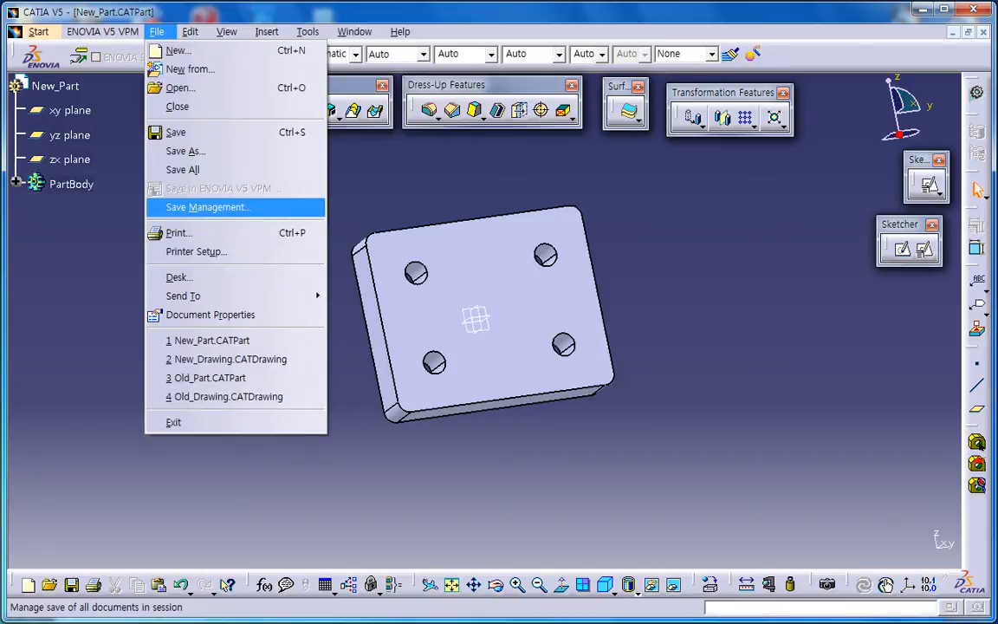
click(208, 207)
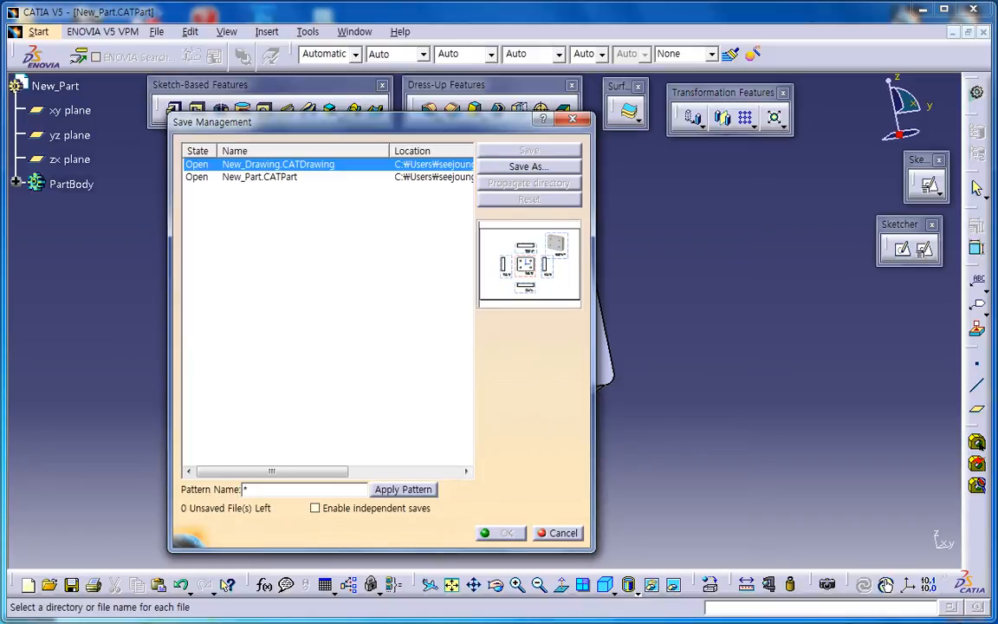
click(314, 508)
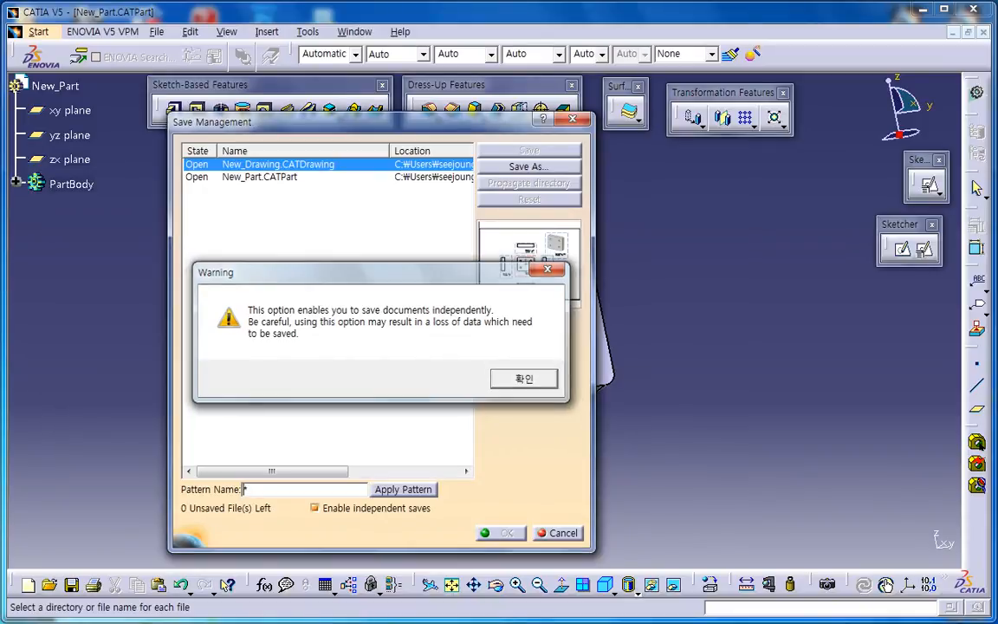
key(Return)
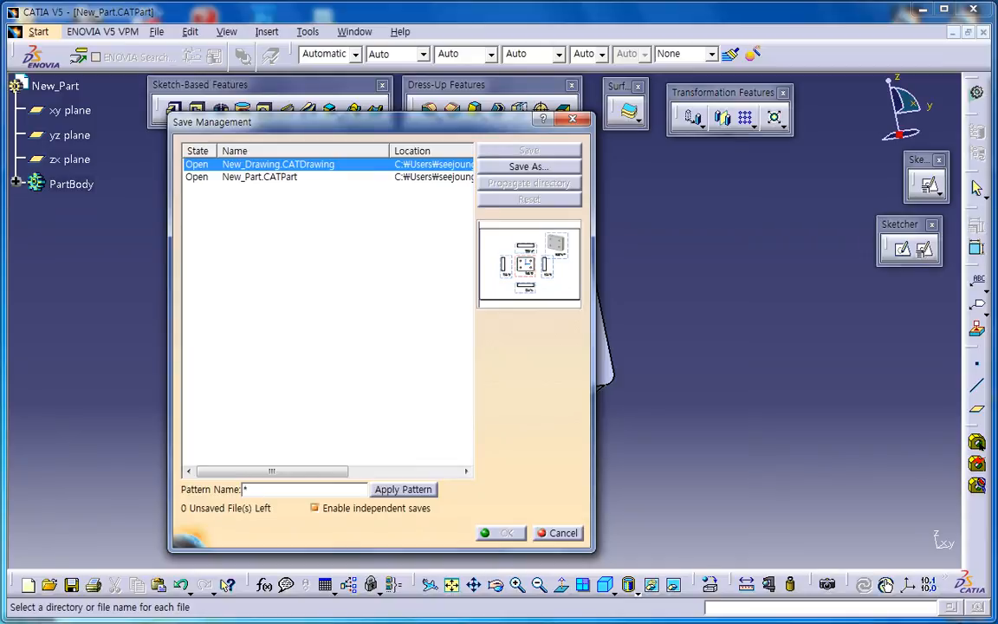
click(558, 533)
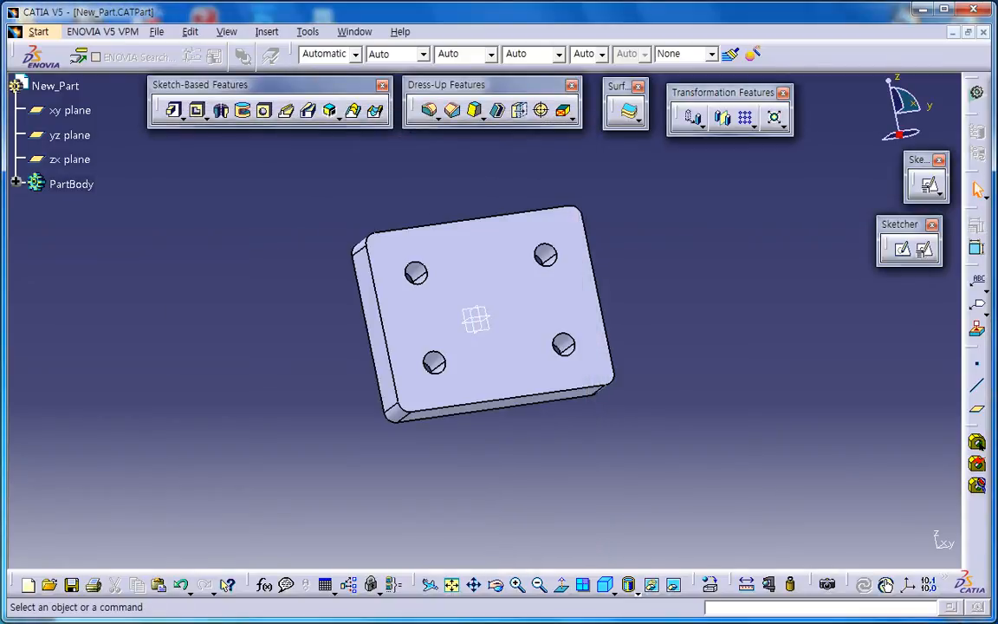
- Check New_Part.CATPart for external document links and dismiss the report
click(190, 32)
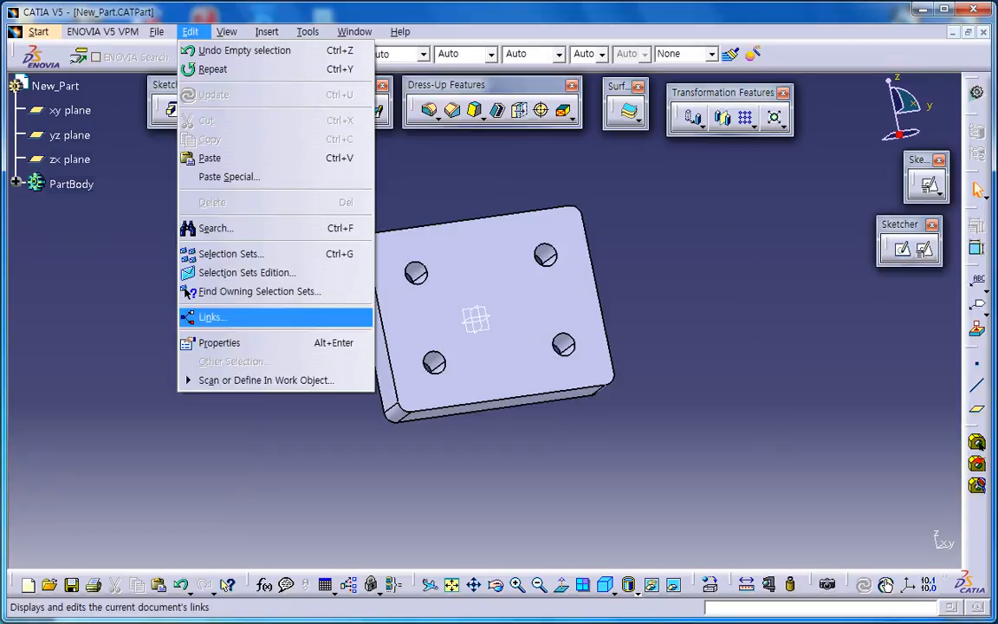
click(212, 317)
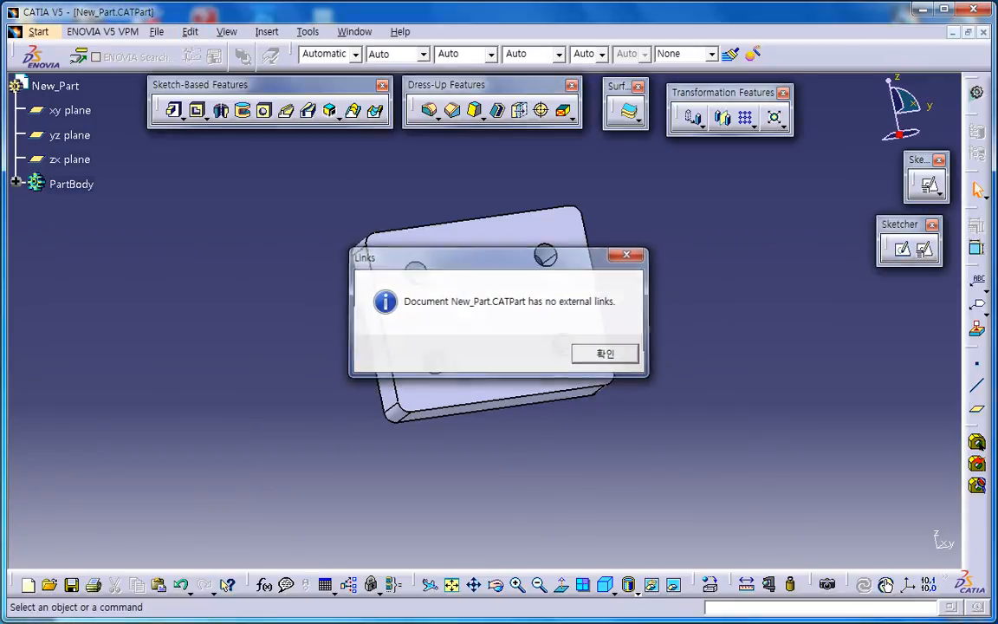
click(605, 353)
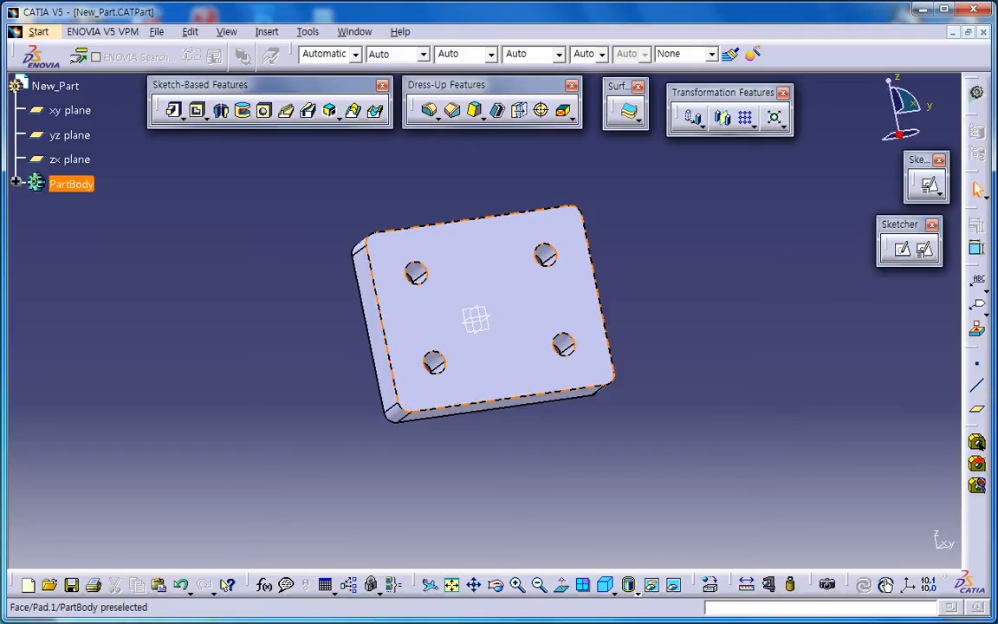
mouse_move(477, 319)
middle_down()
mouse_move(475, 342)
mouse_move(475, 333)
middle_up()
click(475, 342)
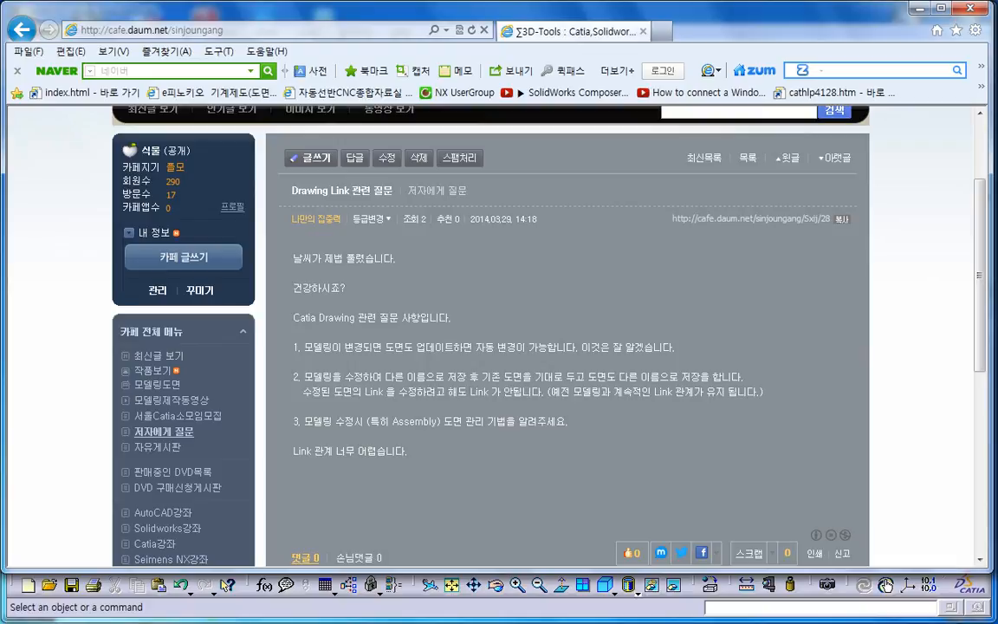
click(518, 596)
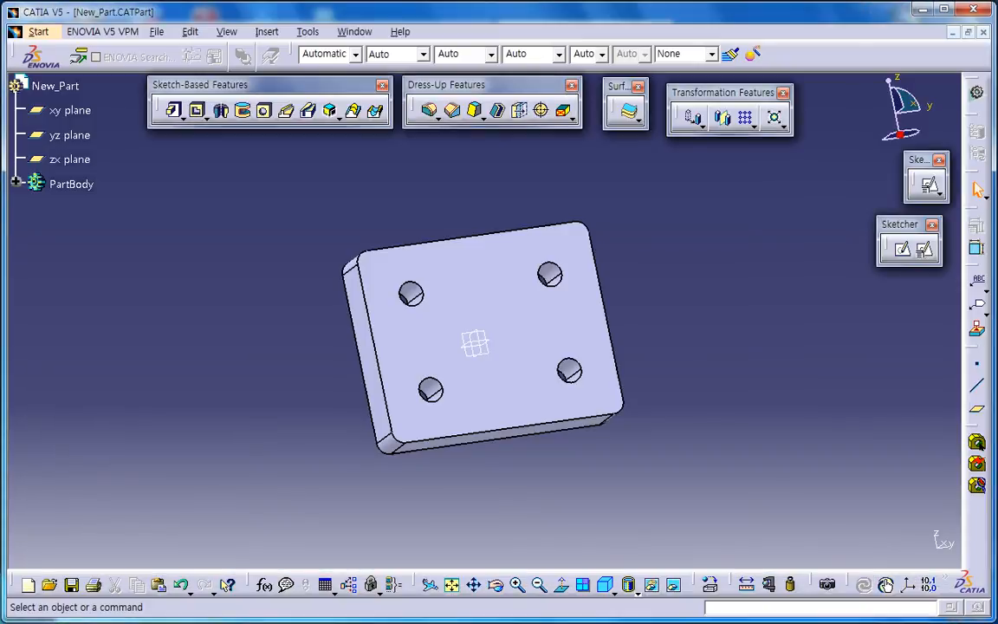